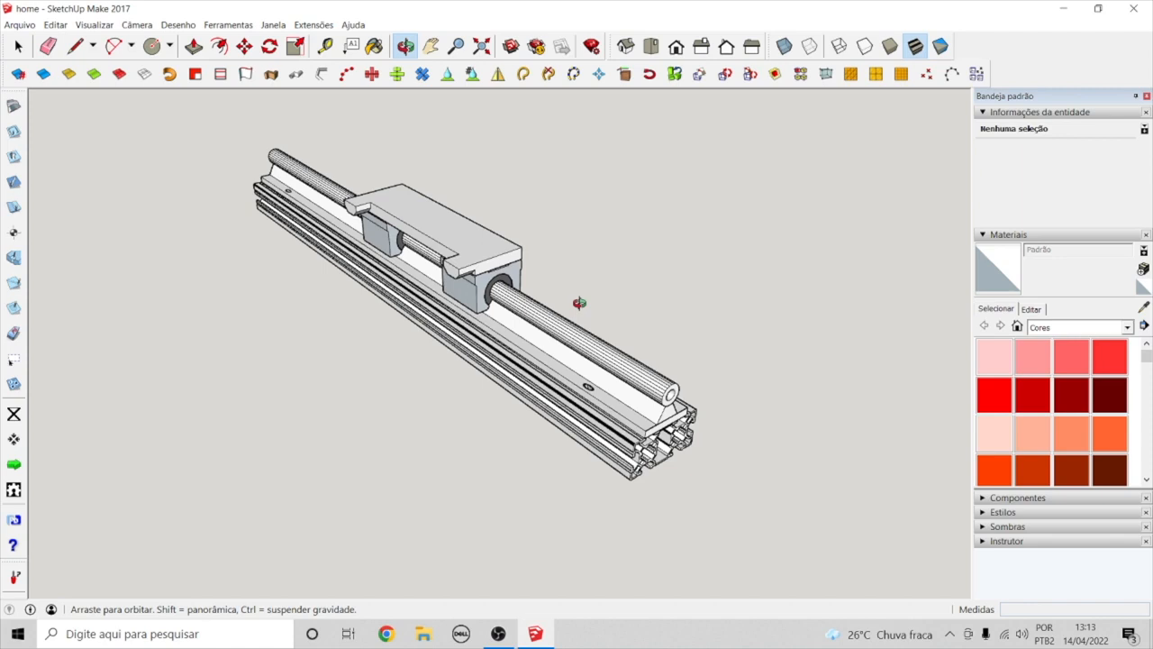
Step: Move the carriage about 93 mm along the guide rail toward its far end
{"action": "left_click_drag", "start_coordinate": [579, 303], "coordinate": [455, 273]}
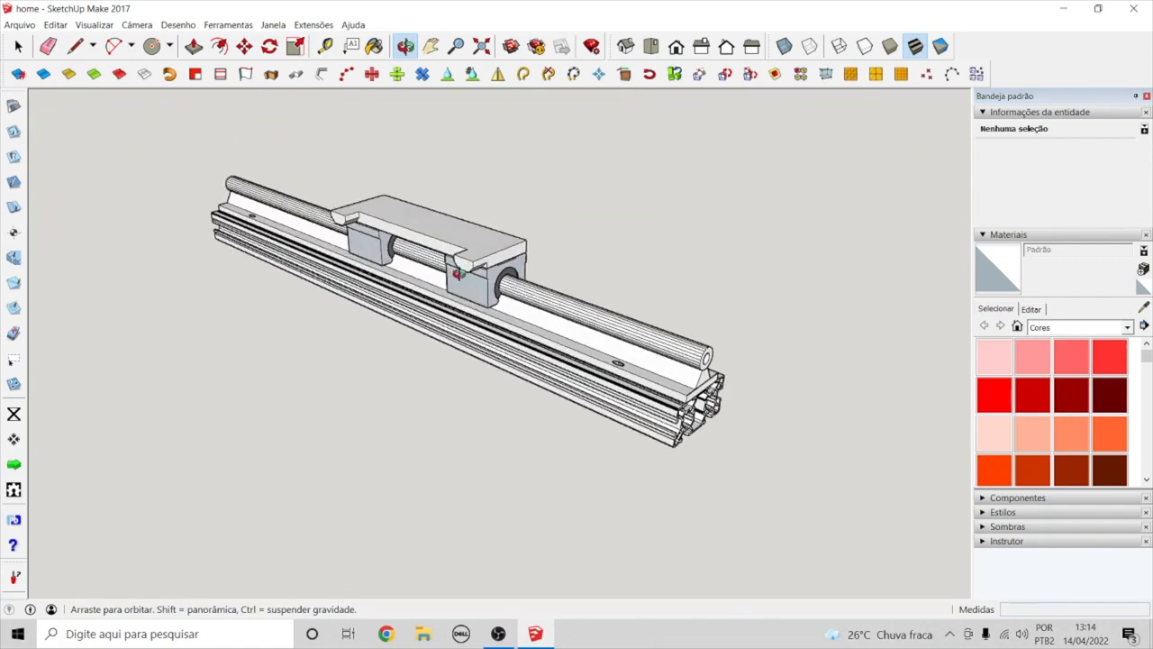
{"action": "left_click_drag", "start_coordinate": [560, 349], "coordinate": [524, 318]}
{"action": "scroll", "coordinate": [396, 173], "scroll_direction": "up", "scroll_amount": 5}
{"action": "left_click_drag", "start_coordinate": [421, 200], "coordinate": [485, 127]}
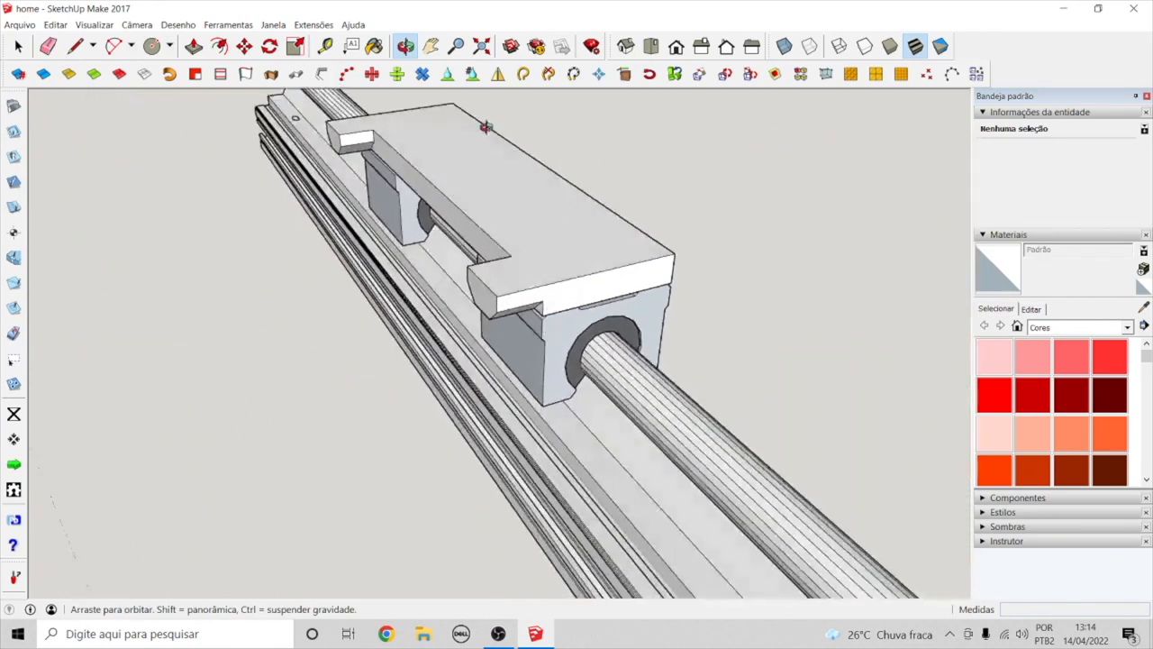
{"action": "scroll", "coordinate": [405, 252], "scroll_direction": "down", "scroll_amount": 5}
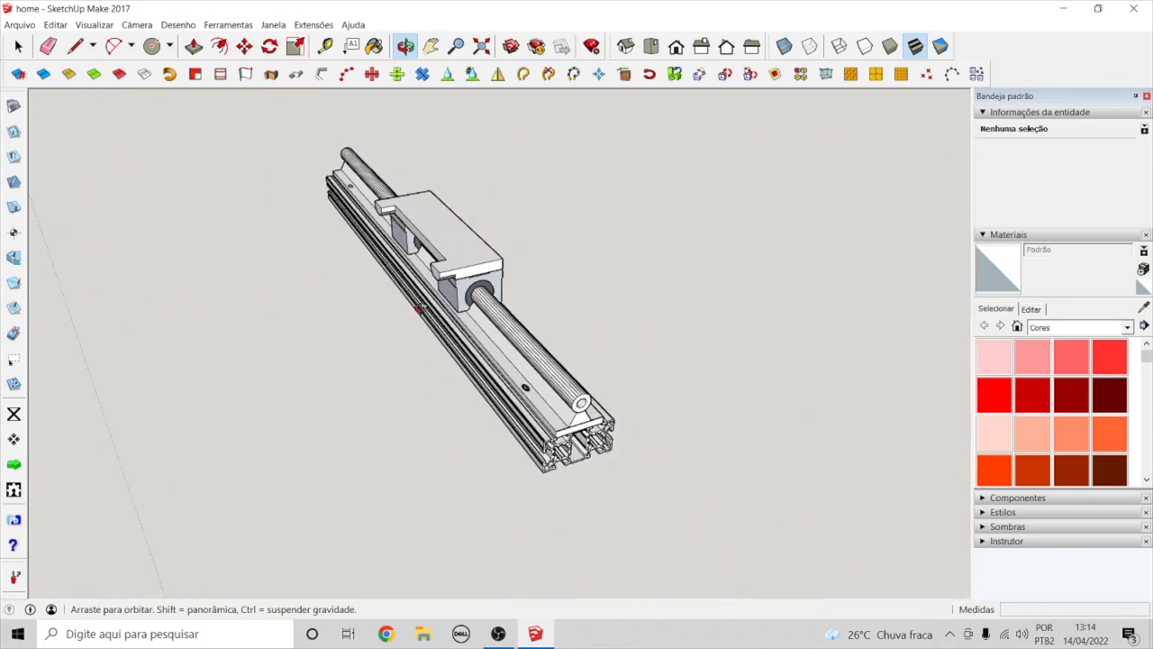
{"action": "left_click_drag", "start_coordinate": [433, 332], "coordinate": [387, 274]}
{"action": "left_click", "coordinate": [245, 46]}
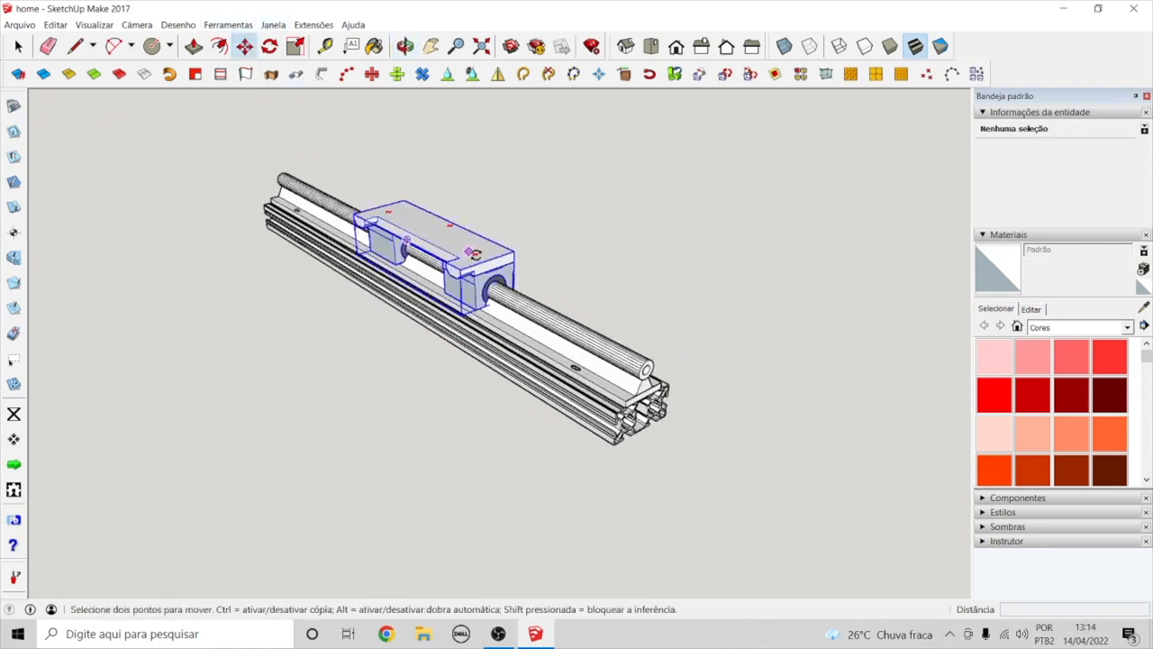
{"action": "left_click", "coordinate": [451, 244]}
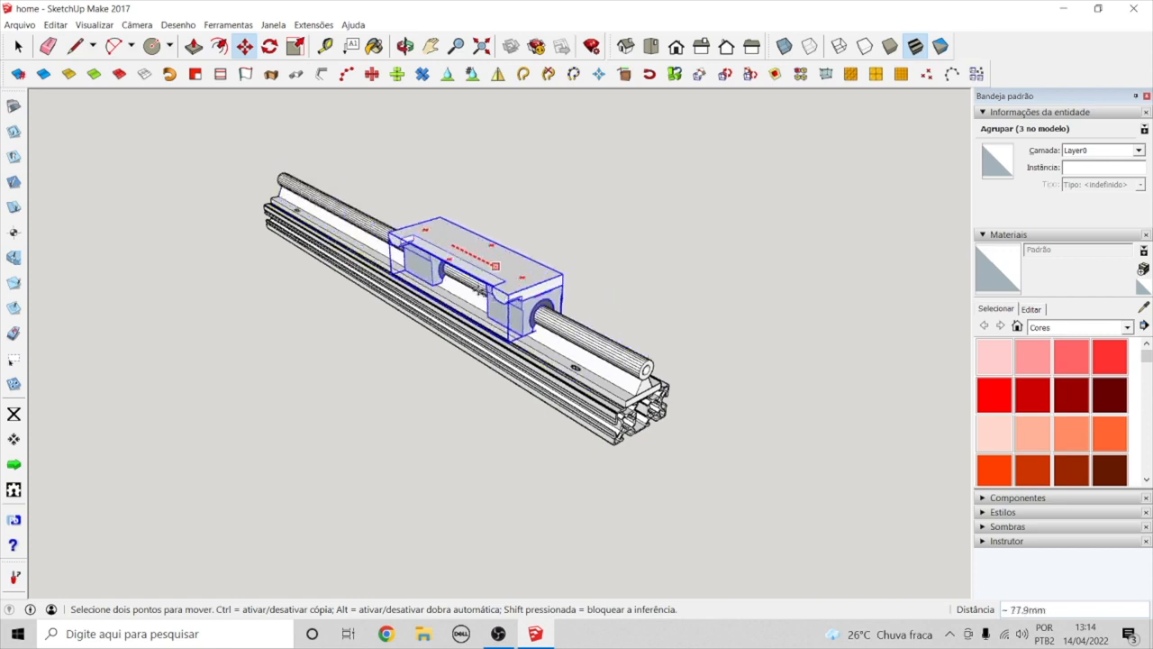
{"action": "left_click", "coordinate": [392, 209]}
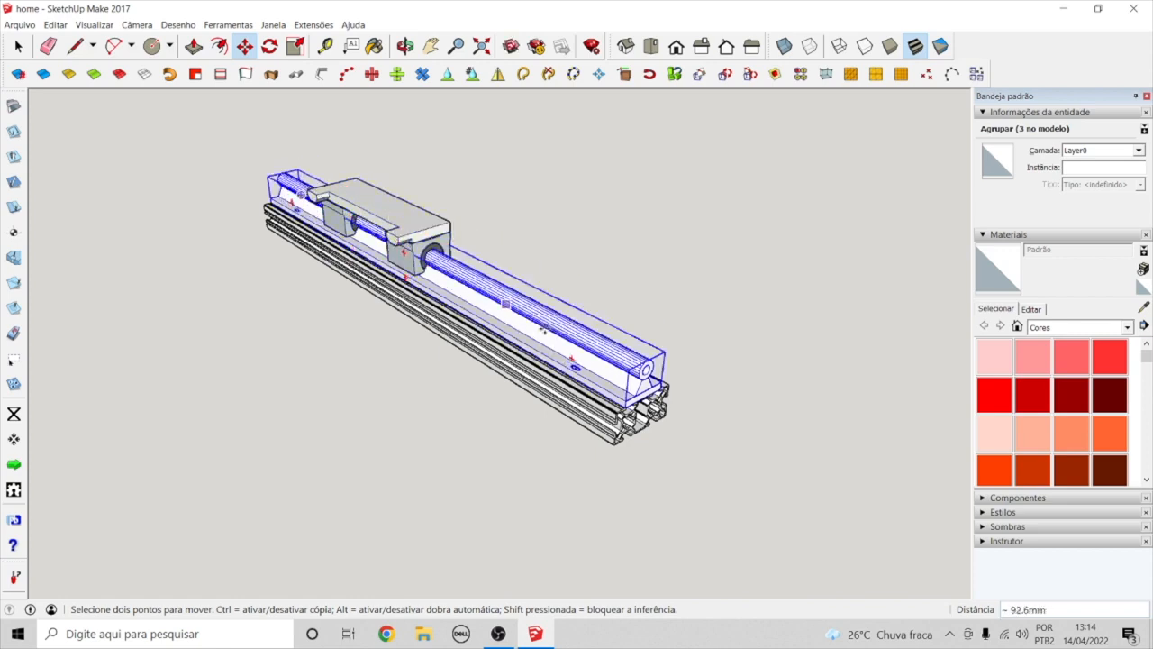
{"action": "key", "text": "space"}
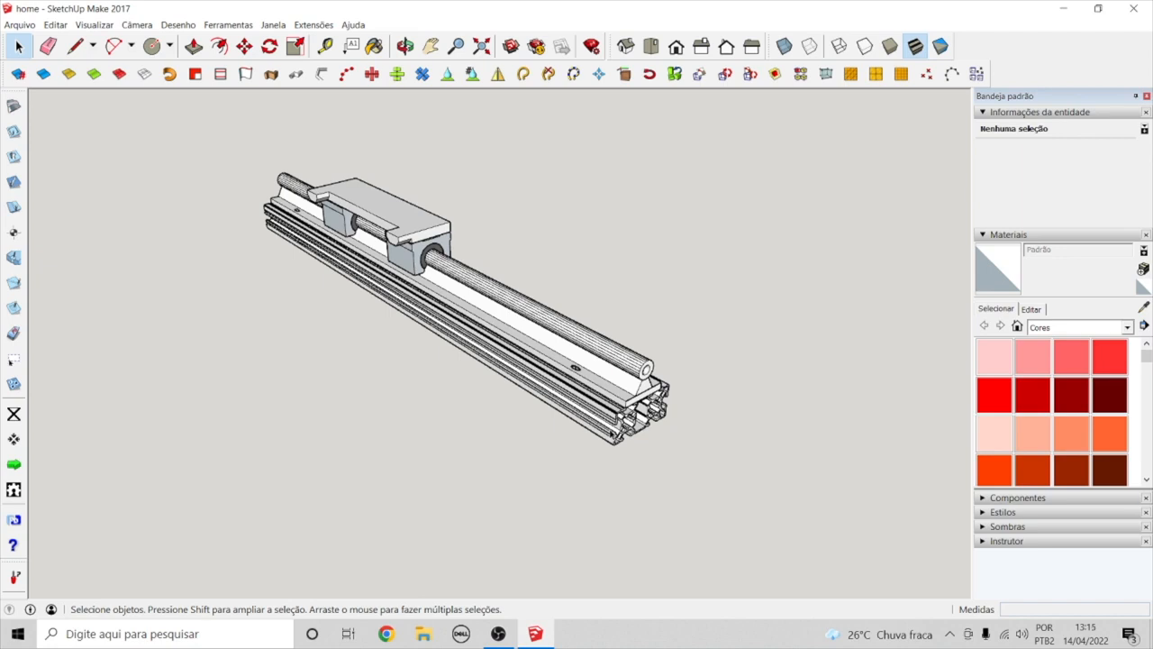
Step: Move the carriage about 255 mm along the guide rail toward its near end
{"action": "left_click", "coordinate": [406, 225]}
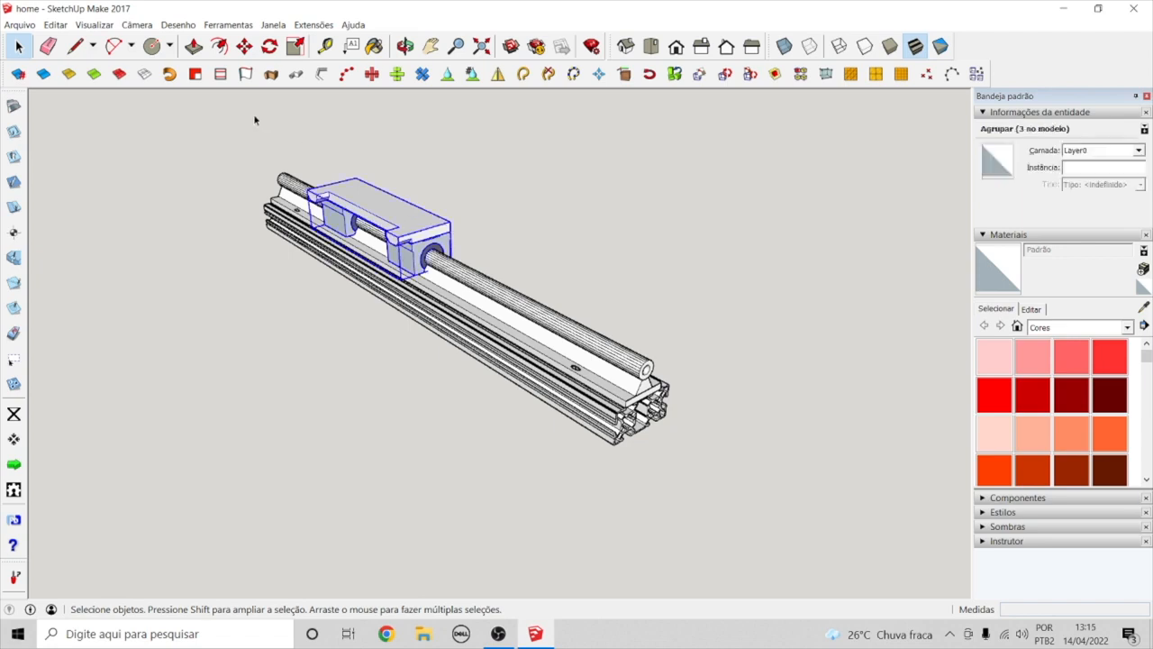
{"action": "left_click", "coordinate": [244, 46]}
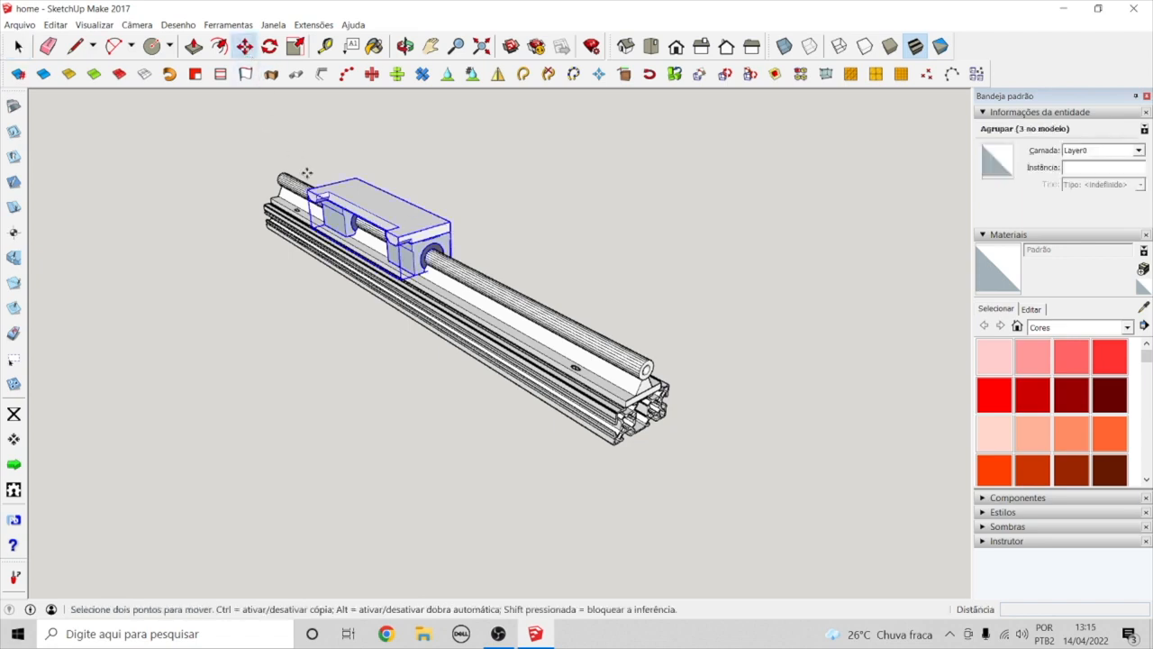
{"action": "left_click", "coordinate": [369, 206]}
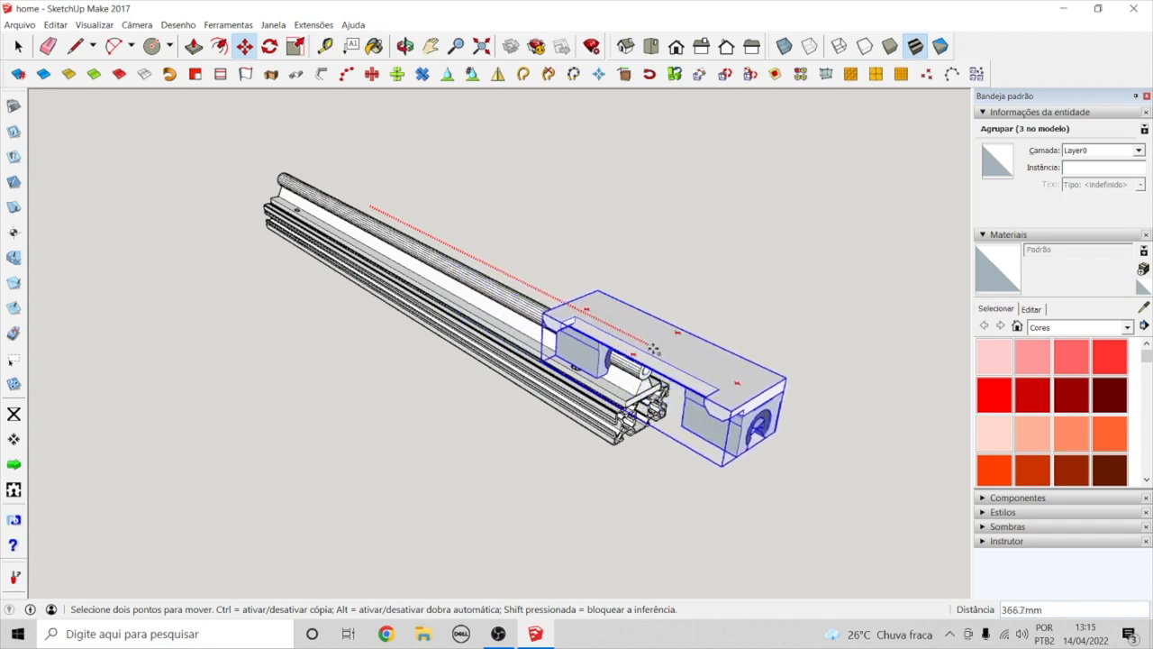
{"action": "left_click", "coordinate": [484, 264]}
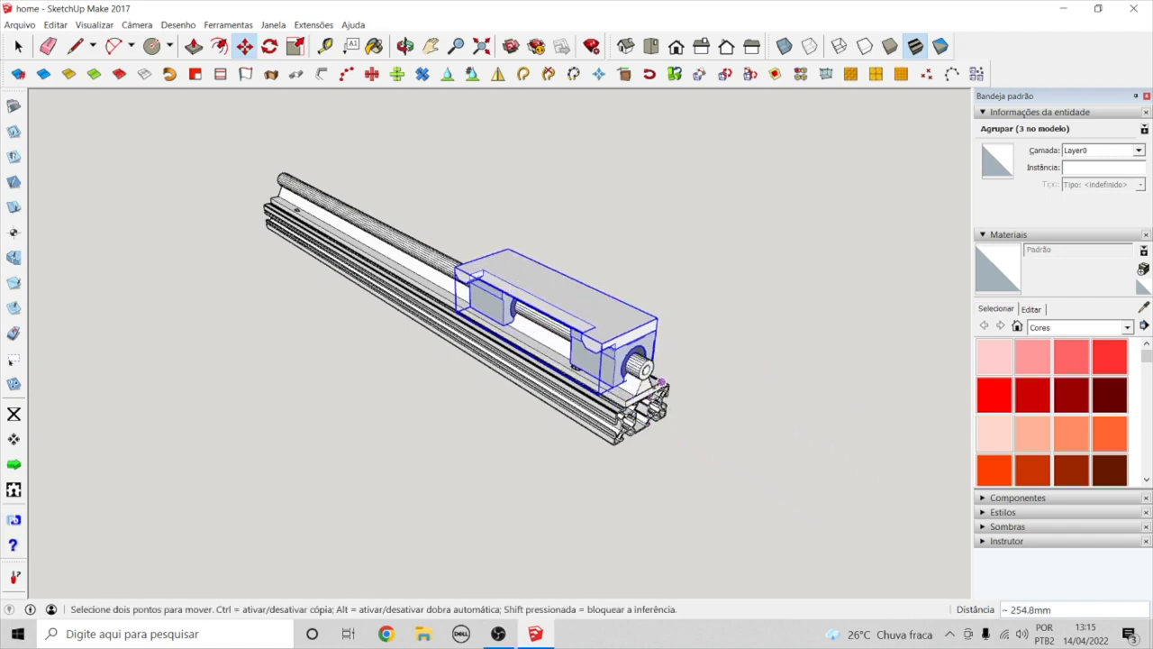
{"action": "left_click", "coordinate": [18, 46]}
{"action": "left_click", "coordinate": [701, 353]}
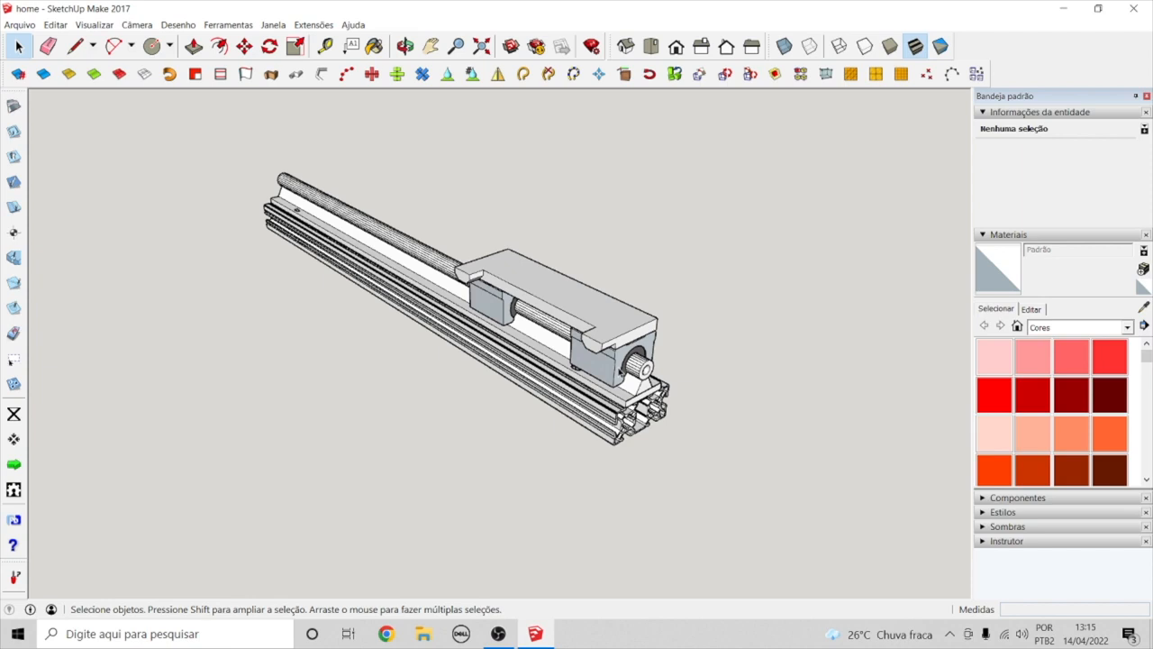
Step: Move the carriage back along the guide rail to about the middle of its length
{"action": "left_click", "coordinate": [595, 316]}
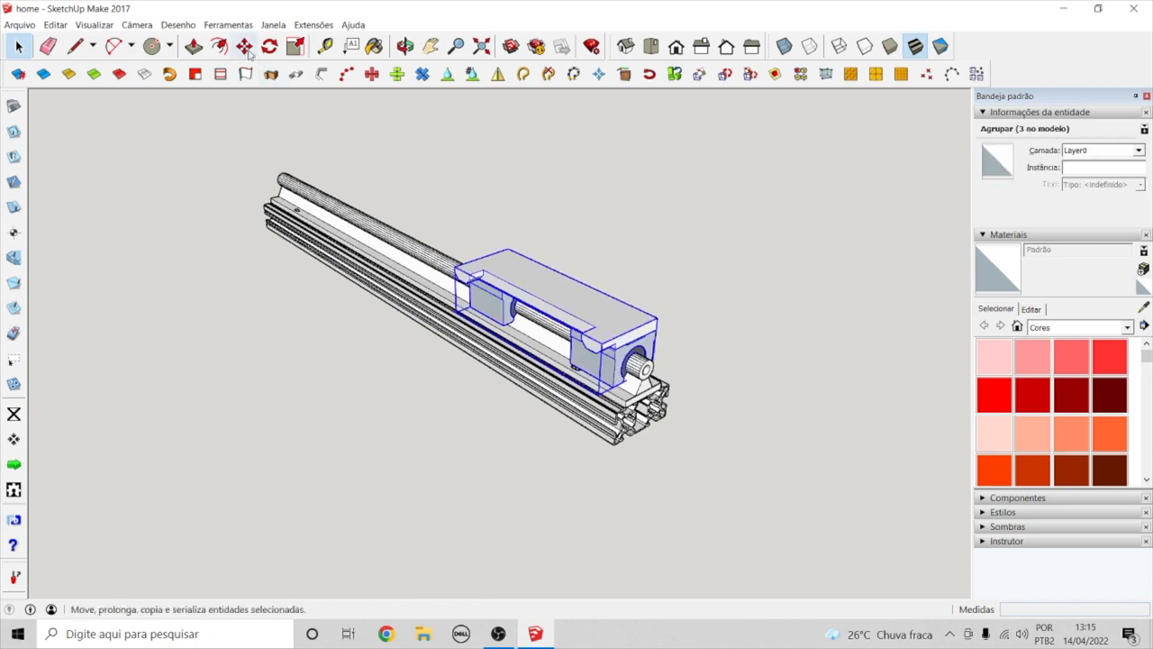
{"action": "left_click", "coordinate": [245, 46]}
{"action": "left_click", "coordinate": [566, 288]}
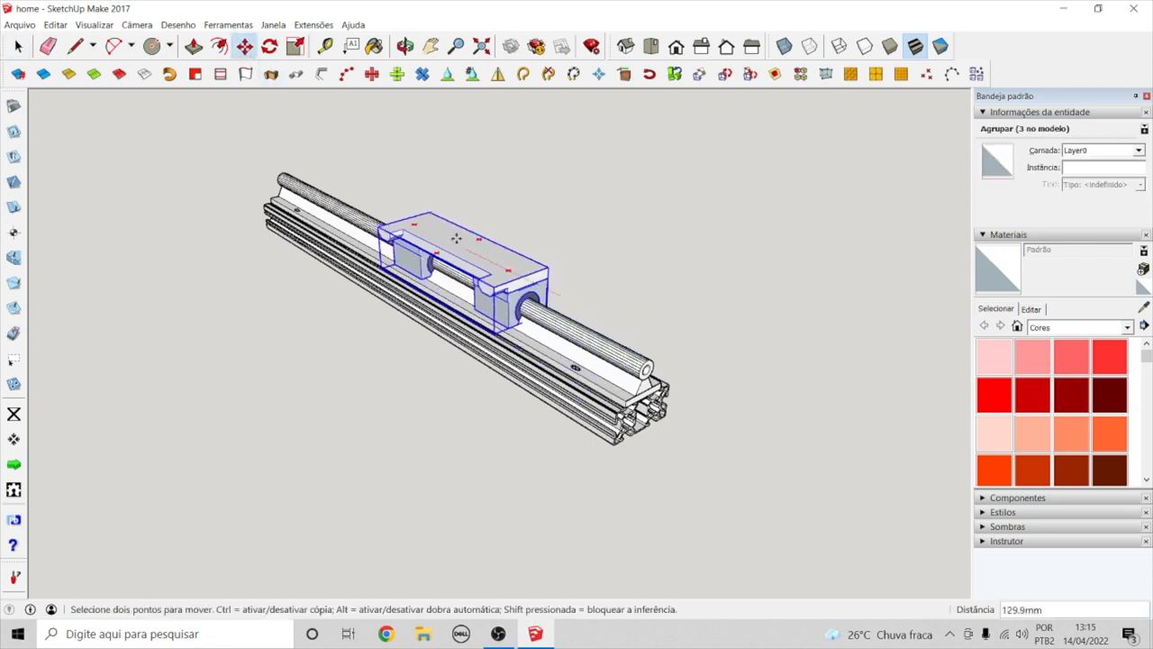
{"action": "left_click", "coordinate": [446, 231]}
{"action": "key", "text": "space"}
{"action": "left_click", "coordinate": [531, 236]}
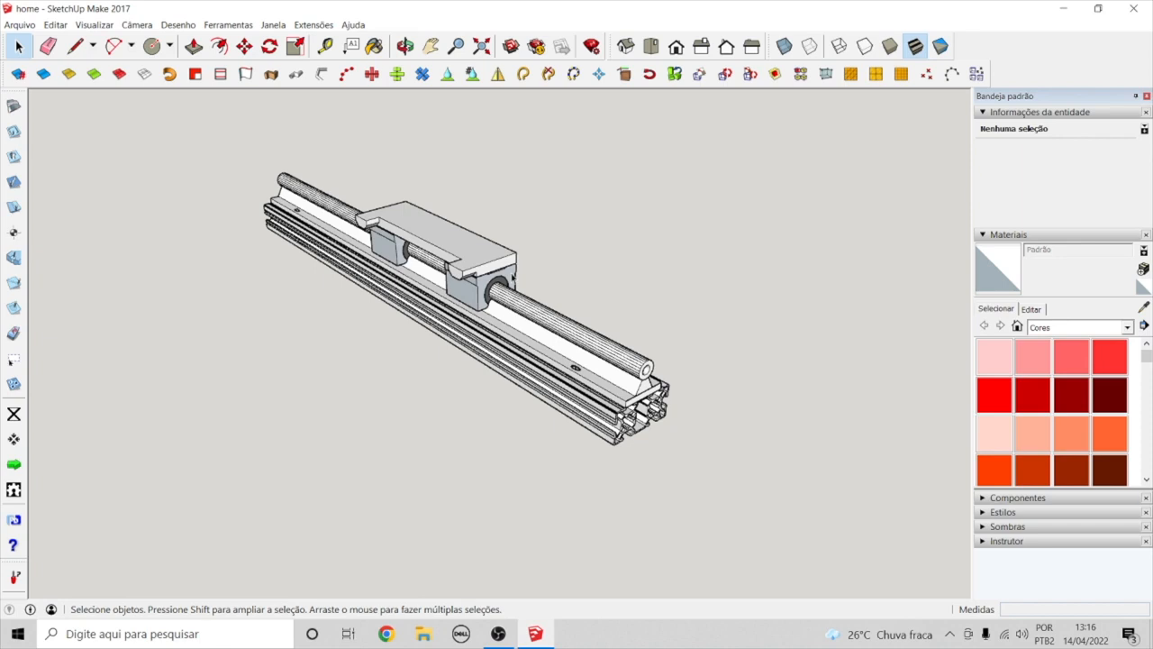
Step: Move the carriage about 170 mm from mid-rail until its front bearing block reaches the near end of the rod
{"action": "left_click", "coordinate": [463, 248]}
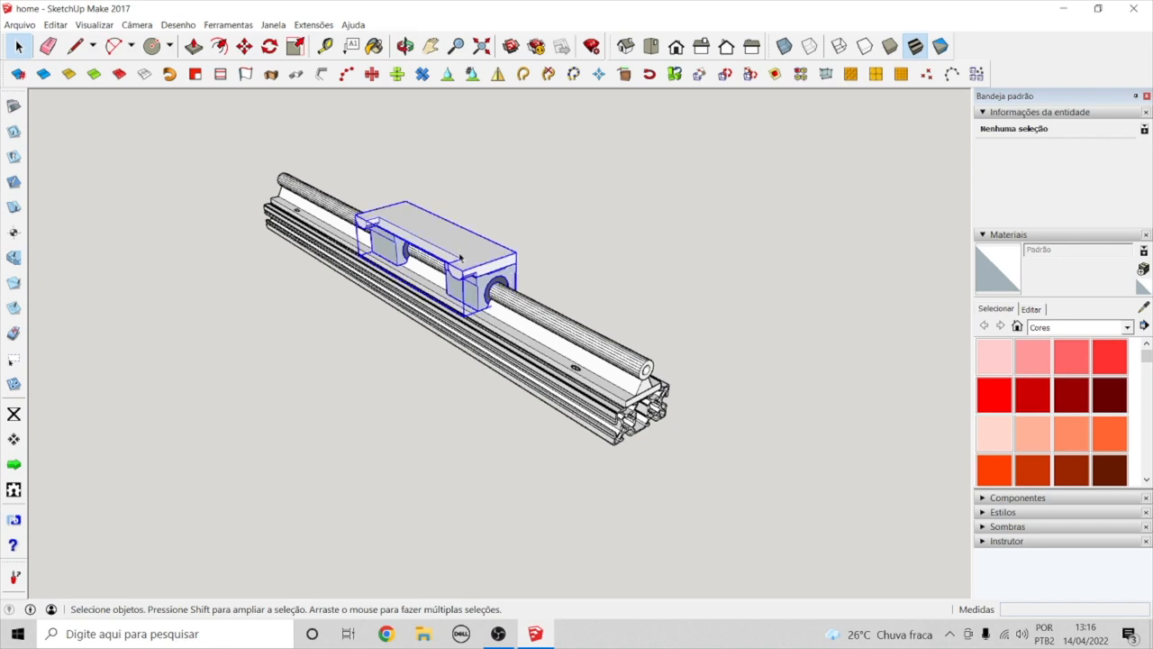
{"action": "left_click", "coordinate": [244, 50]}
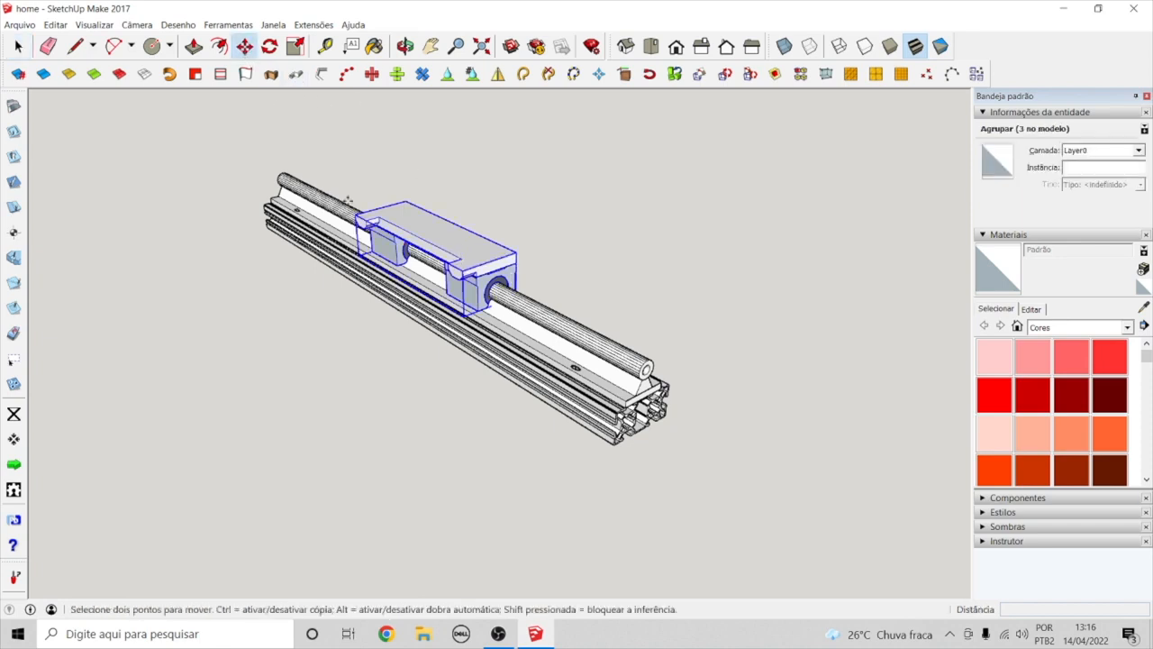
{"action": "left_click", "coordinate": [450, 239]}
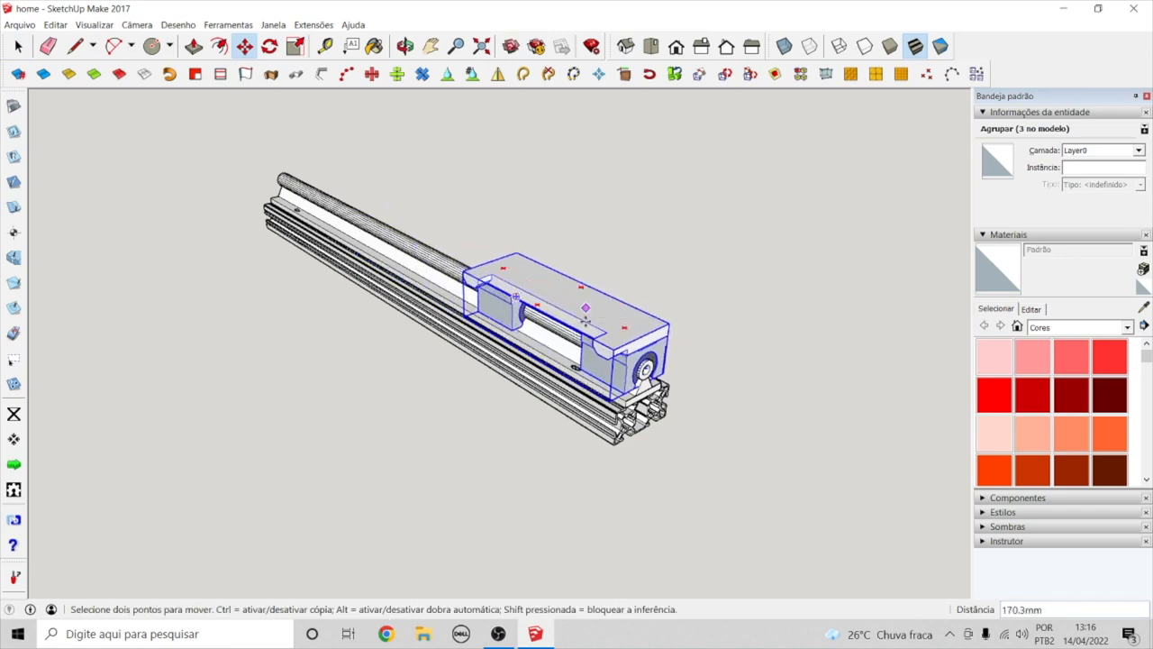
{"action": "left_click", "coordinate": [584, 304]}
{"action": "scroll", "coordinate": [655, 352], "scroll_direction": "up", "scroll_amount": 6}
{"action": "scroll", "coordinate": [655, 351], "scroll_direction": "down", "scroll_amount": 5}
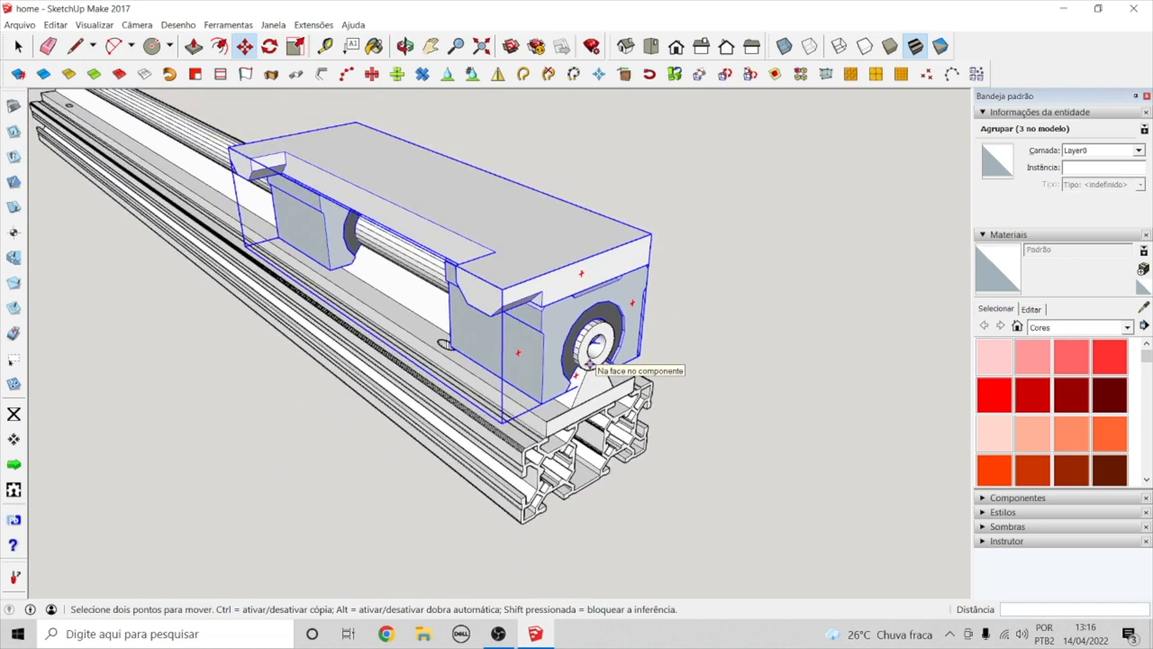
{"action": "key", "text": "space"}
{"action": "left_click", "coordinate": [772, 315]}
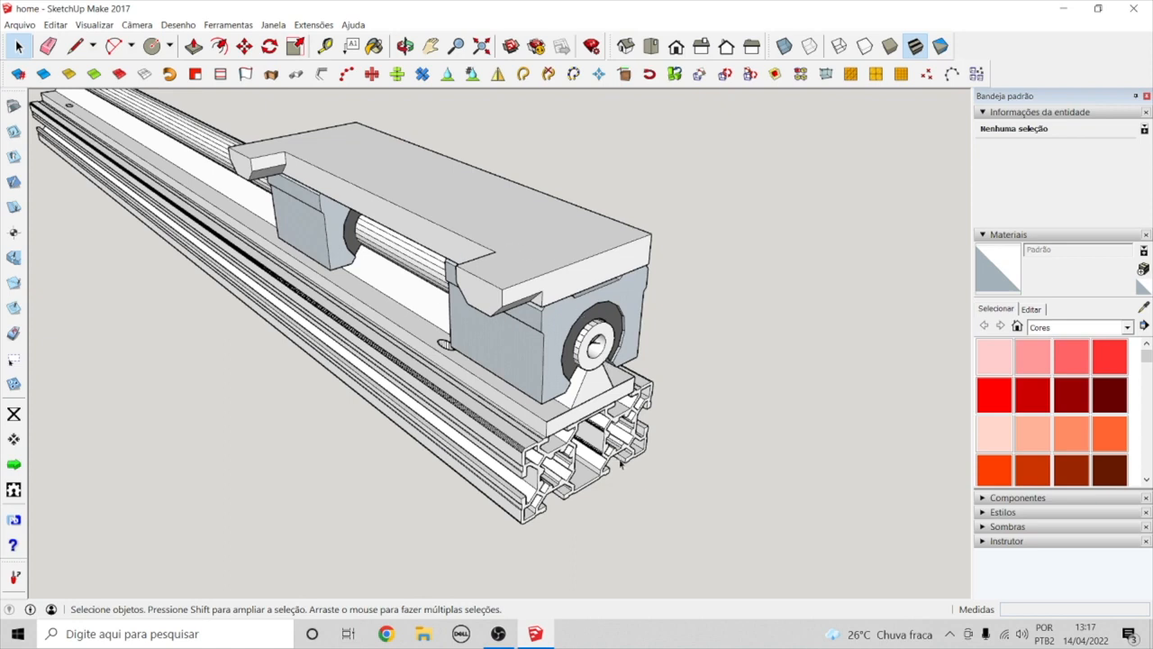
Step: Move the carriage about 36 mm further along the rail so its front edge slightly overhangs the rod's end
{"action": "scroll", "coordinate": [620, 462], "scroll_direction": "down", "scroll_amount": 3}
{"action": "scroll", "coordinate": [620, 462], "scroll_direction": "down", "scroll_amount": 1}
{"action": "left_click", "coordinate": [592, 387]}
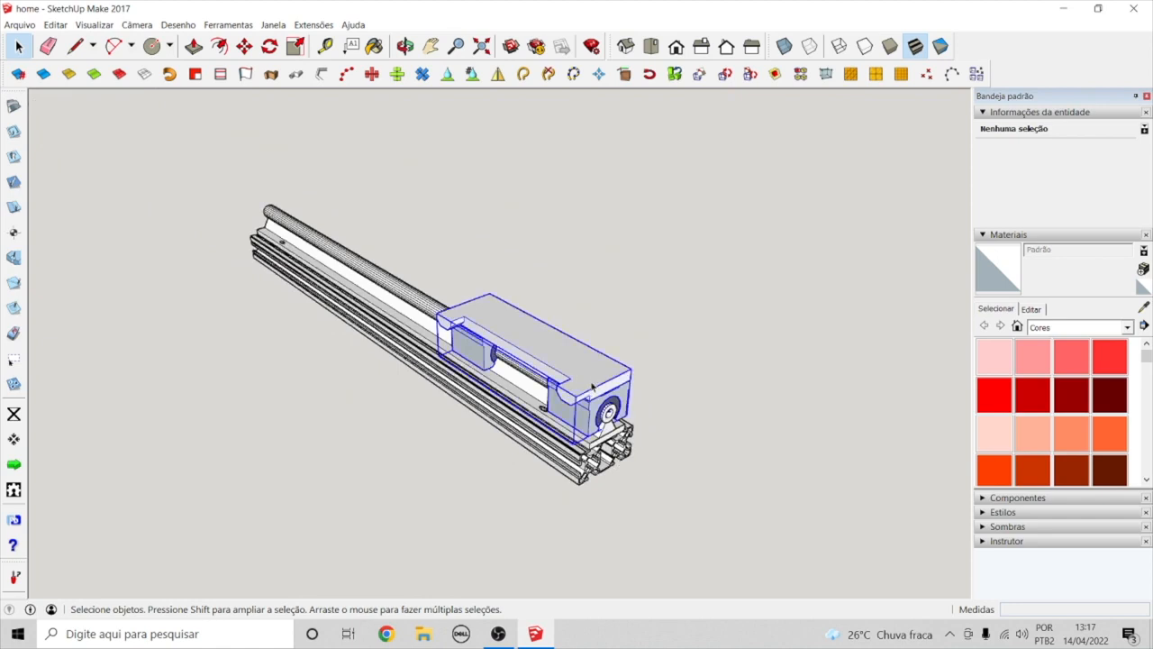
{"action": "left_click", "coordinate": [244, 45]}
{"action": "middle_click_drag", "start_coordinate": [505, 339], "coordinate": [193, 333]}
{"action": "scroll", "coordinate": [193, 332], "scroll_direction": "up", "scroll_amount": 5}
{"action": "middle_click_drag", "start_coordinate": [282, 348], "coordinate": [389, 436]}
{"action": "left_click", "coordinate": [245, 46]}
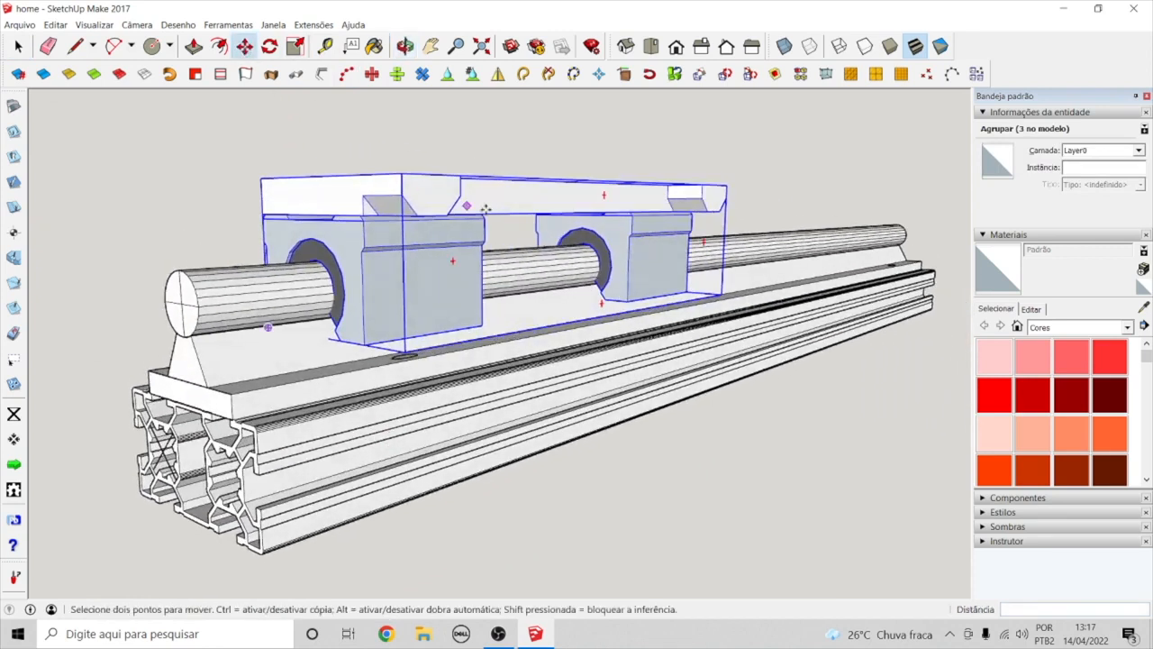
{"action": "left_click", "coordinate": [518, 202]}
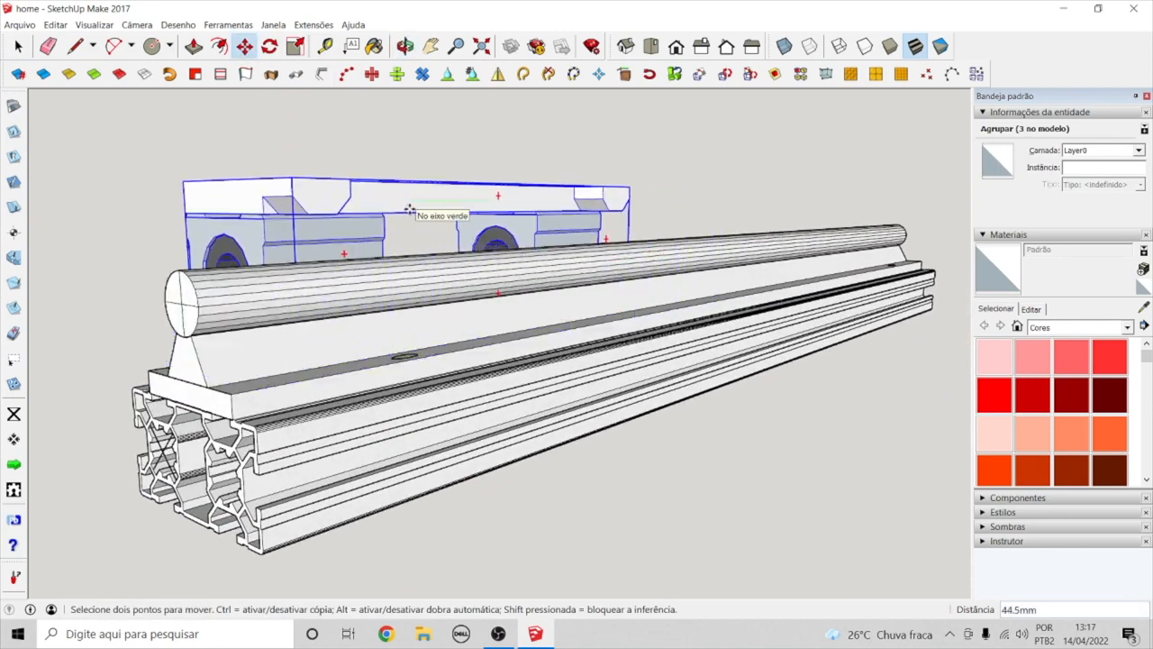
{"action": "left_click", "coordinate": [419, 201]}
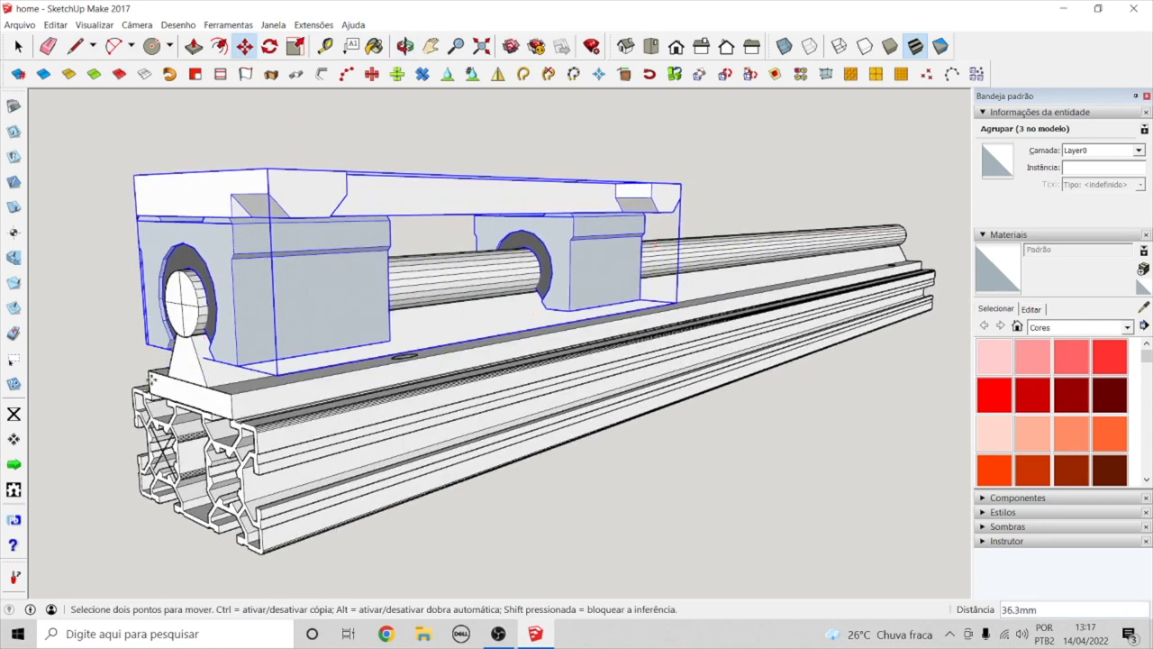
{"action": "key", "text": "space"}
{"action": "left_click", "coordinate": [437, 553]}
Step: View the rail assembly from the side and move the carriage from the rail's end back to mid-rail
{"action": "scroll", "coordinate": [373, 482], "scroll_direction": "down", "scroll_amount": 2}
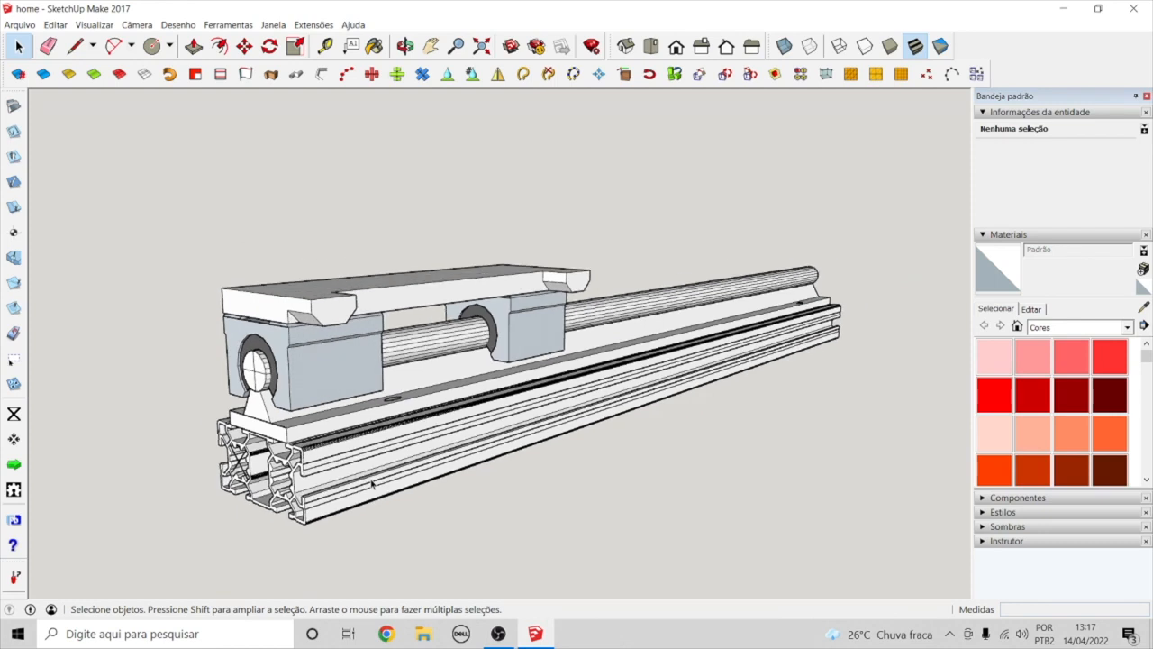
{"action": "left_click", "coordinate": [405, 46]}
{"action": "left_click_drag", "start_coordinate": [360, 424], "coordinate": [244, 281]}
{"action": "scroll", "coordinate": [240, 288], "scroll_direction": "down", "scroll_amount": 3}
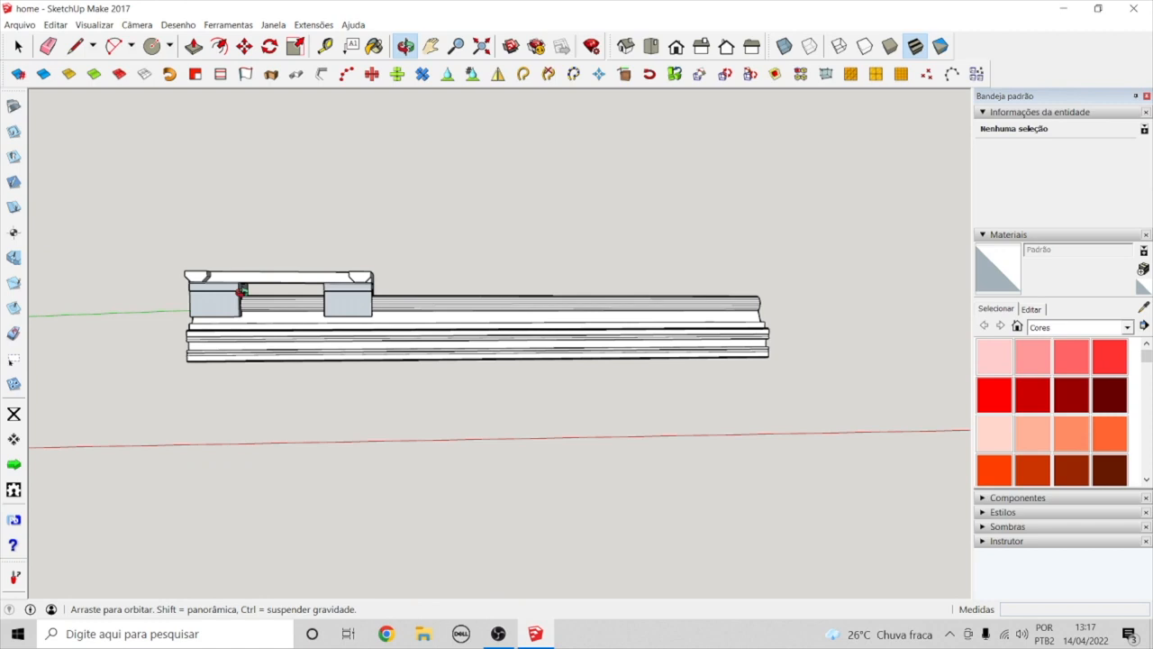
{"action": "key", "text": "space"}
{"action": "left_click", "coordinate": [219, 302]}
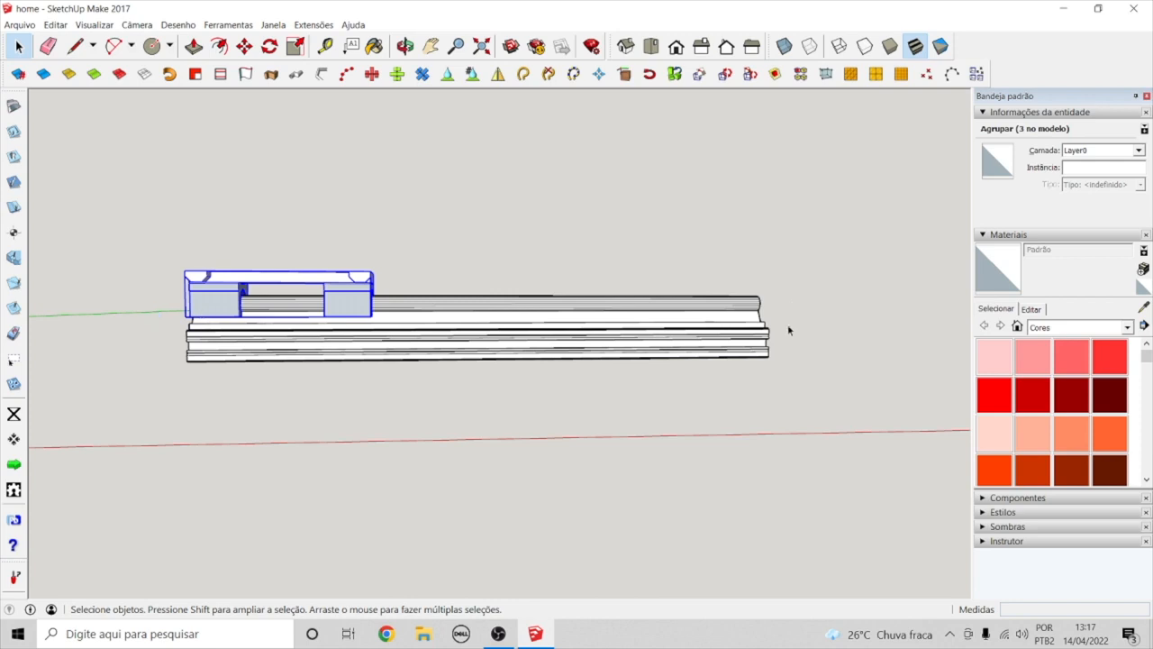
{"action": "left_click", "coordinate": [403, 263]}
{"action": "left_click", "coordinate": [356, 292]}
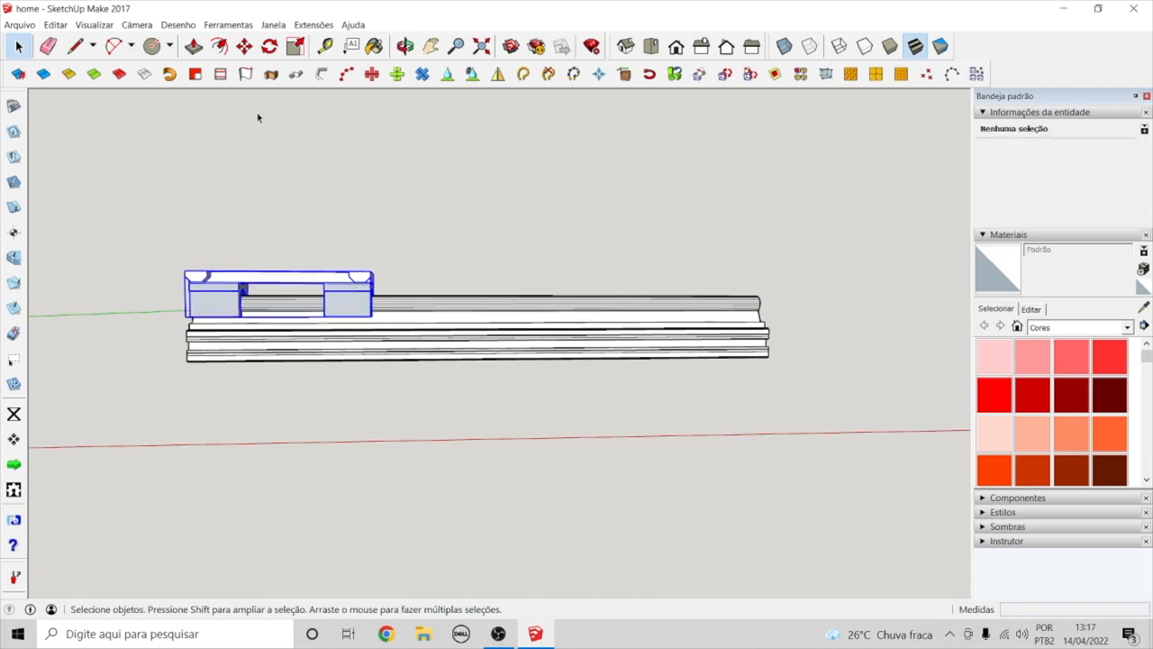
{"action": "left_click", "coordinate": [244, 46]}
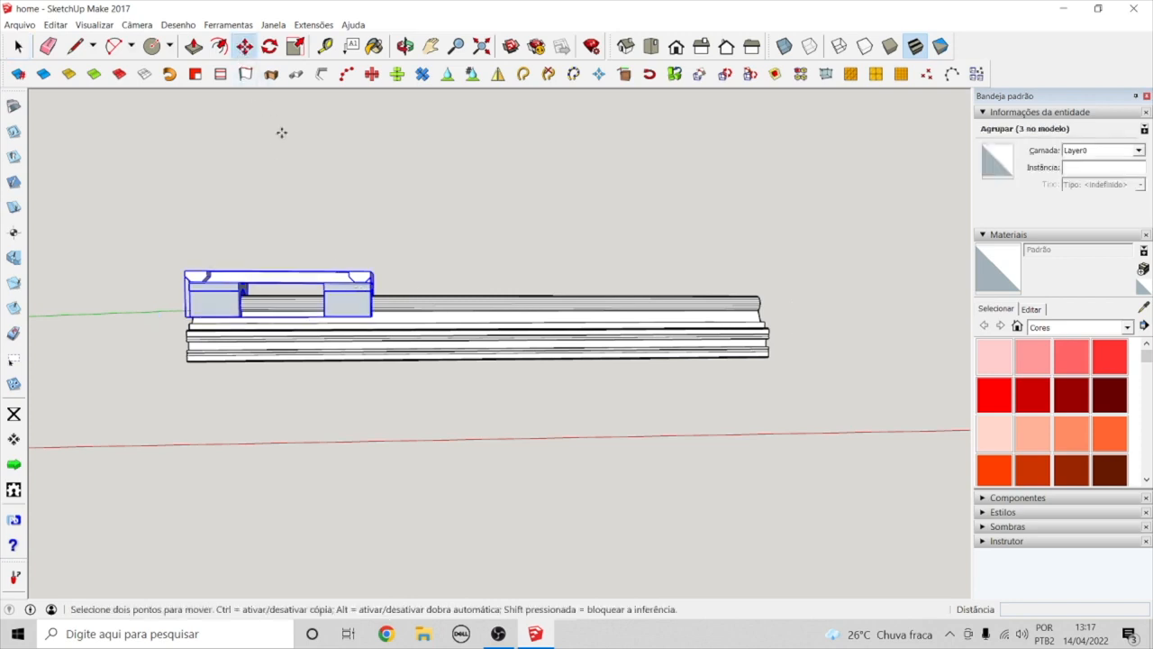
{"action": "left_click", "coordinate": [345, 304]}
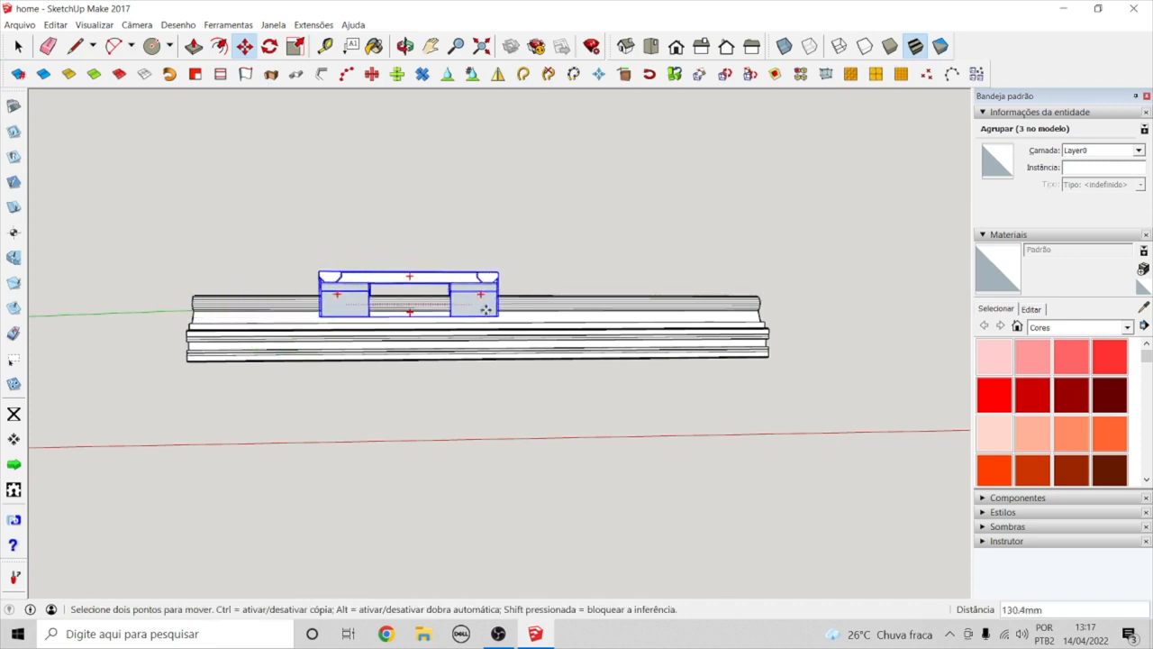
{"action": "key", "text": "space"}
{"action": "left_click", "coordinate": [532, 218]}
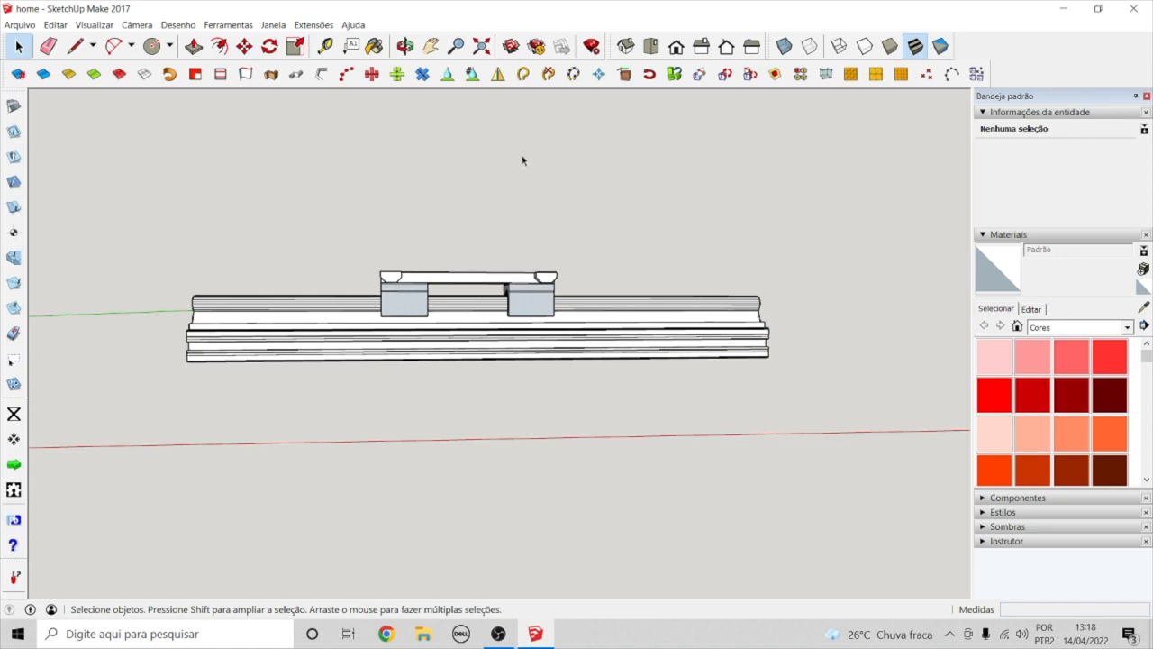
Step: Delete the complete rail assembly that has no limit switch brackets
{"action": "scroll", "coordinate": [342, 420], "scroll_direction": "down", "scroll_amount": 6}
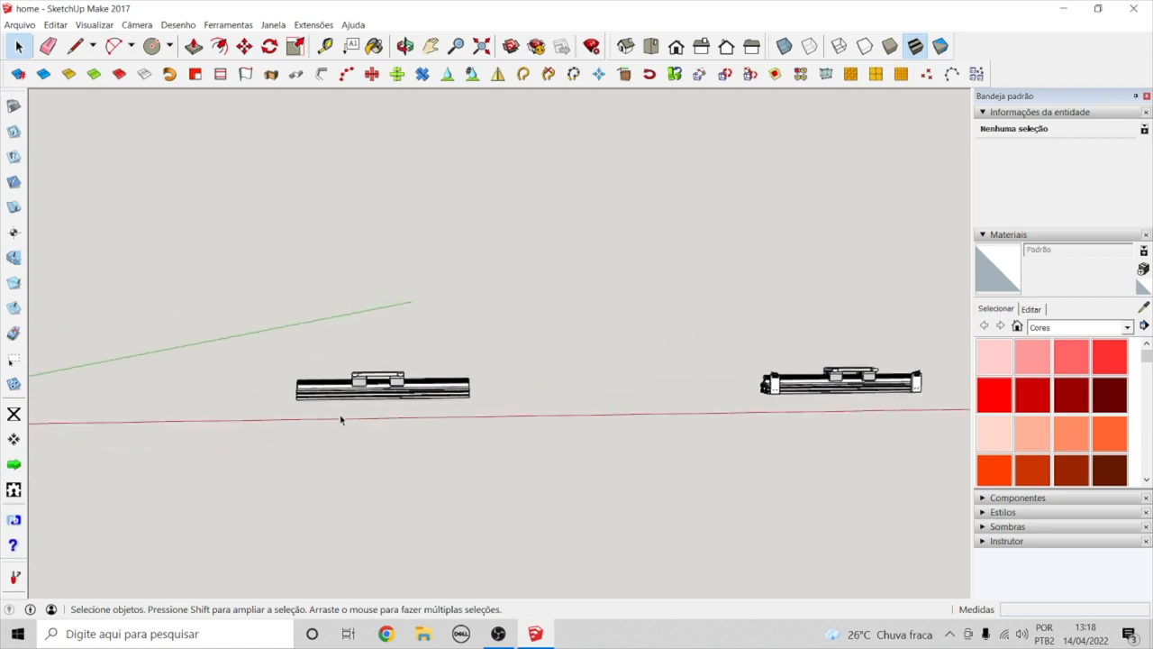
{"action": "left_click_drag", "start_coordinate": [218, 294], "coordinate": [516, 510]}
{"action": "key", "text": "Delete"}
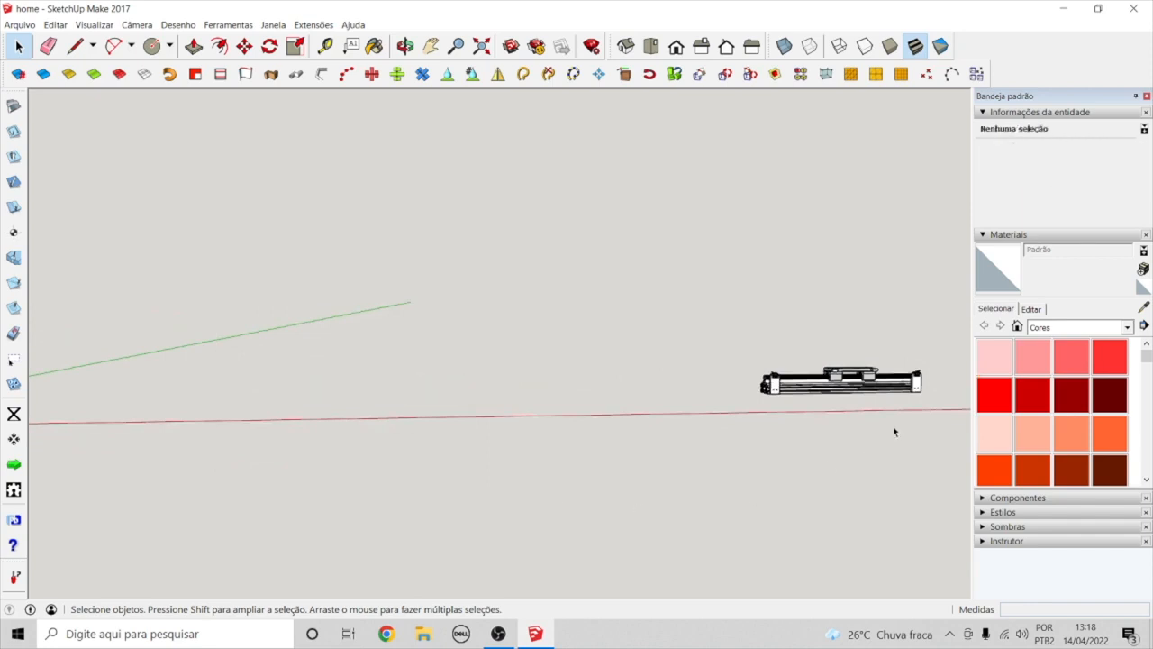
Step: Examine the remaining rail assembly and the limit switch bracket mounted at its near end
{"action": "scroll", "coordinate": [941, 379], "scroll_direction": "up", "scroll_amount": 5}
{"action": "scroll", "coordinate": [874, 399], "scroll_direction": "down", "scroll_amount": 4}
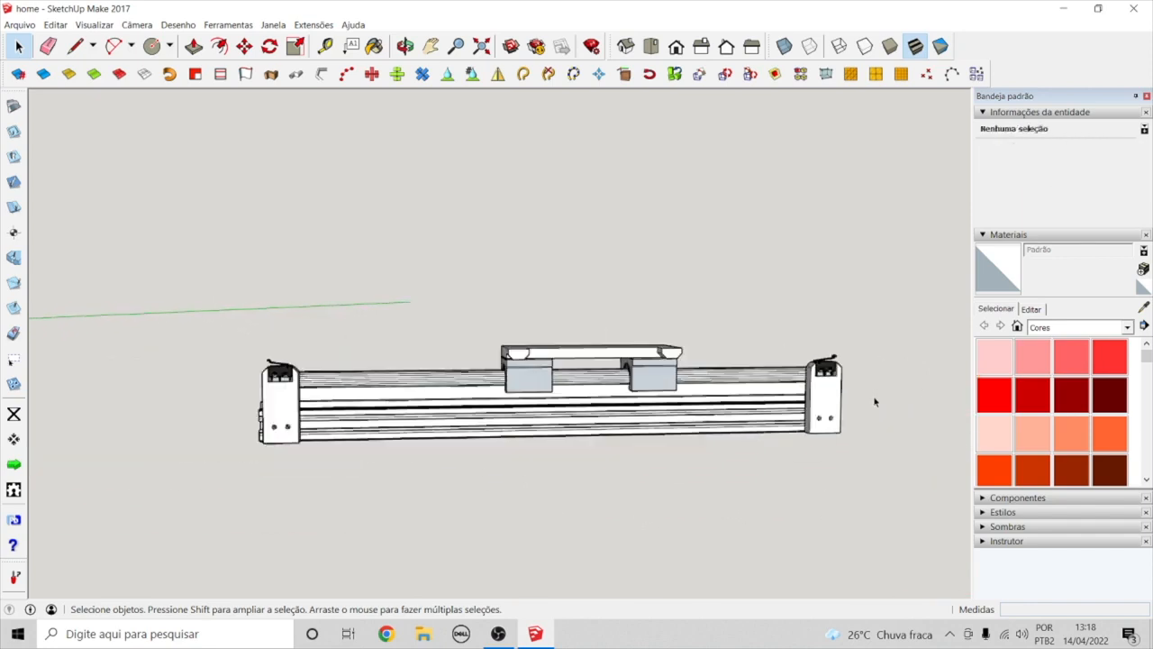
{"action": "left_click", "coordinate": [404, 45]}
{"action": "left_click_drag", "start_coordinate": [622, 424], "coordinate": [501, 487]}
{"action": "scroll", "coordinate": [811, 518], "scroll_direction": "up", "scroll_amount": 8}
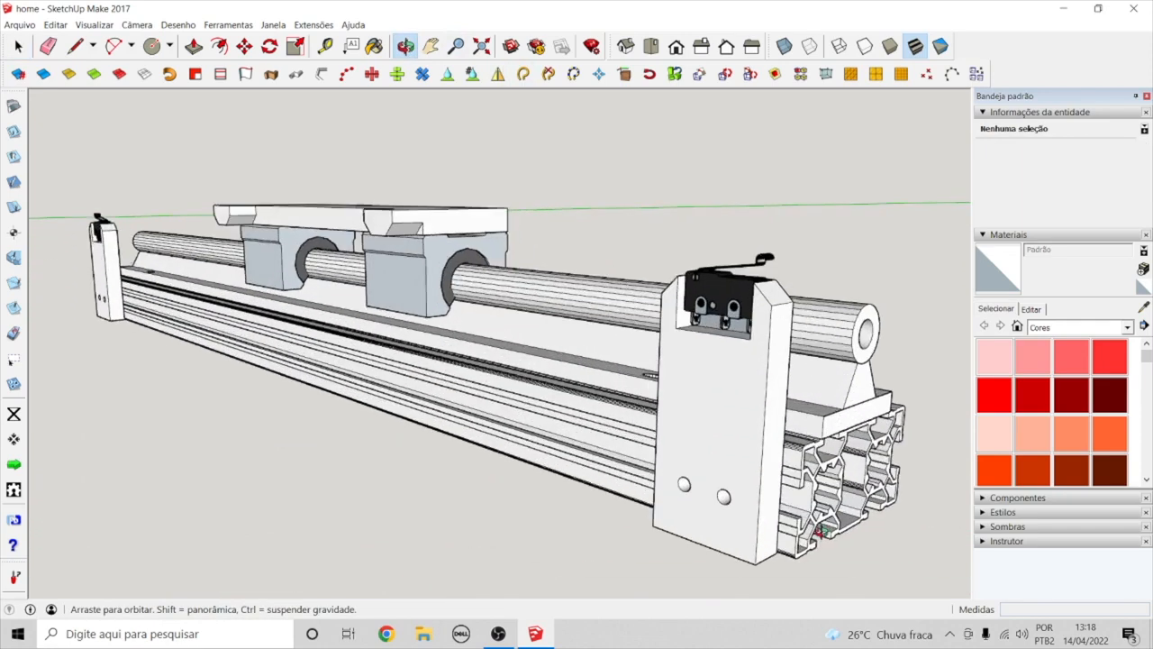
Step: Examine the rail assembly and the limit switch brackets at both ends from several angles
{"action": "scroll", "coordinate": [667, 525], "scroll_direction": "down", "scroll_amount": 6}
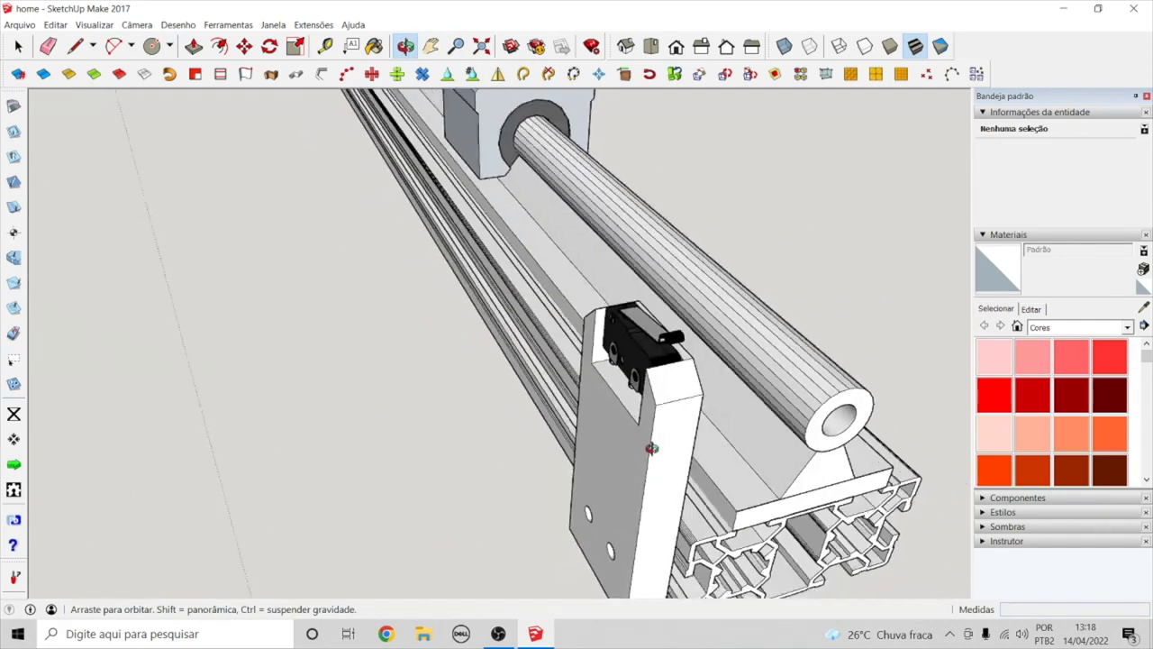
{"action": "left_click_drag", "start_coordinate": [631, 429], "coordinate": [845, 382]}
{"action": "scroll", "coordinate": [304, 299], "scroll_direction": "up", "scroll_amount": 3}
{"action": "scroll", "coordinate": [295, 307], "scroll_direction": "down", "scroll_amount": 4}
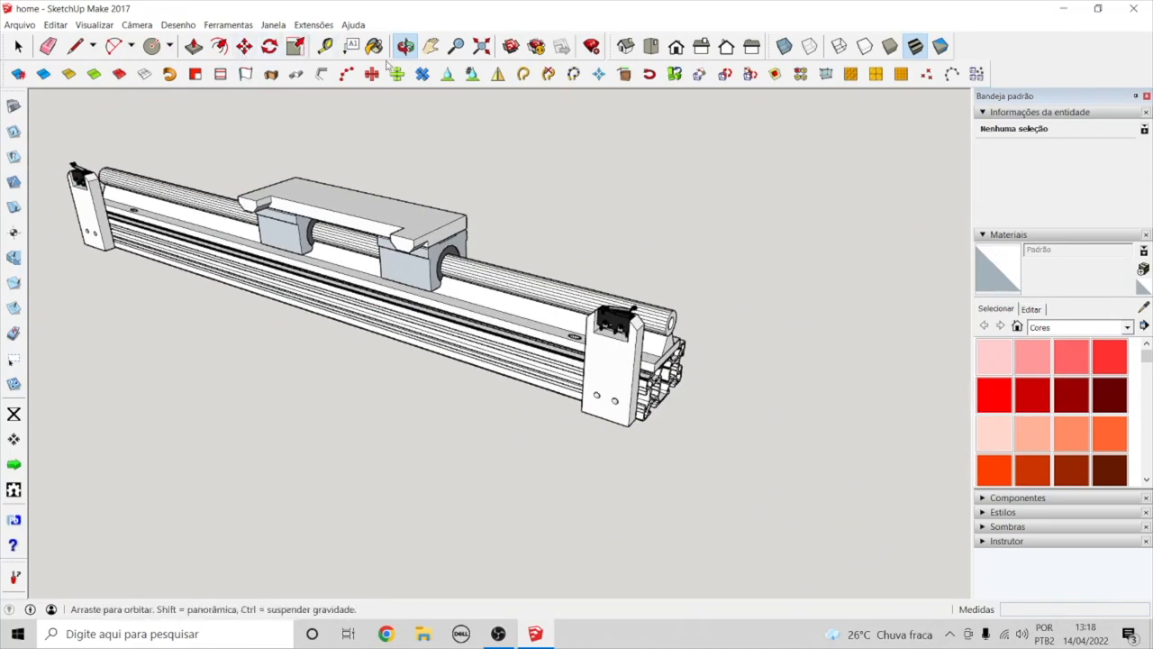
{"action": "left_click", "coordinate": [431, 46]}
{"action": "left_click_drag", "start_coordinate": [395, 173], "coordinate": [490, 217]}
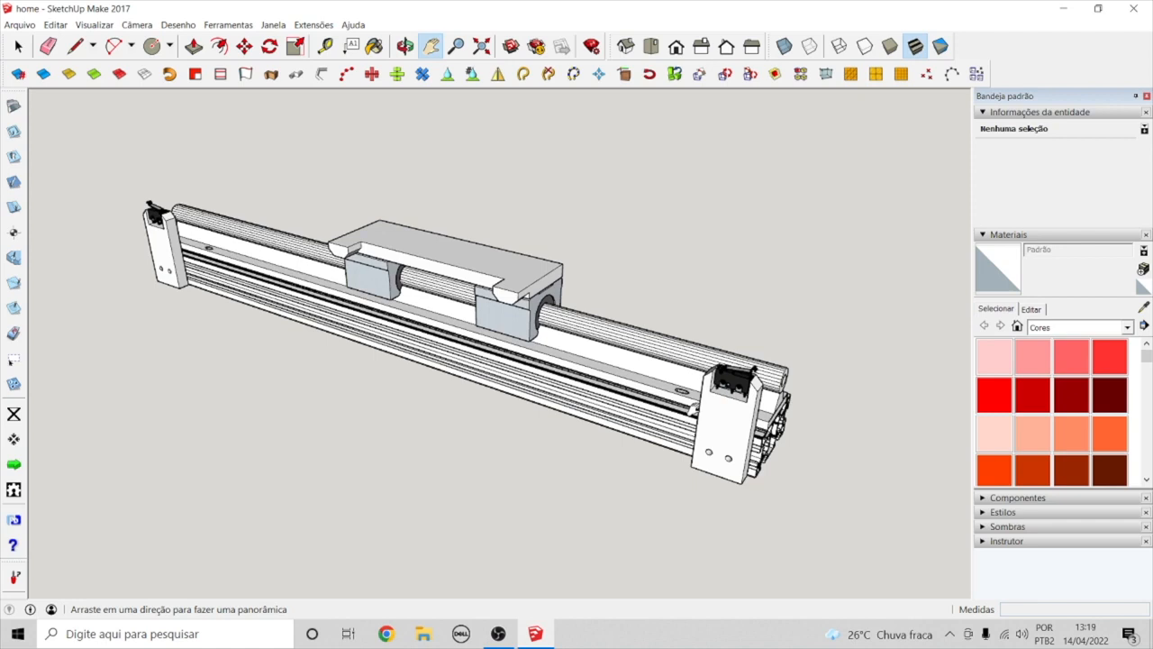
{"action": "left_click", "coordinate": [404, 45]}
{"action": "left_click_drag", "start_coordinate": [755, 437], "coordinate": [642, 454]}
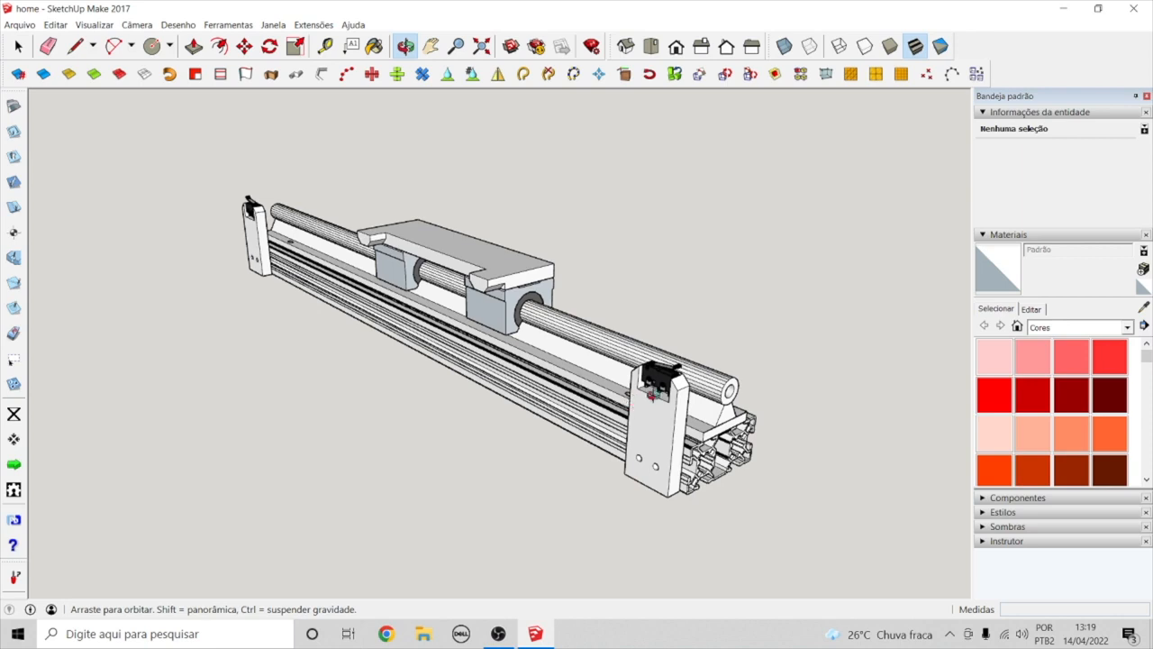
Step: Move the carriage along the rail until the stop on its plate sits over the near limit switch's lever
{"action": "scroll", "coordinate": [644, 397], "scroll_direction": "up", "scroll_amount": 5}
{"action": "left_click_drag", "start_coordinate": [645, 397], "coordinate": [712, 402]}
{"action": "key", "text": "space"}
{"action": "left_click", "coordinate": [382, 207]}
{"action": "left_click", "coordinate": [244, 46]}
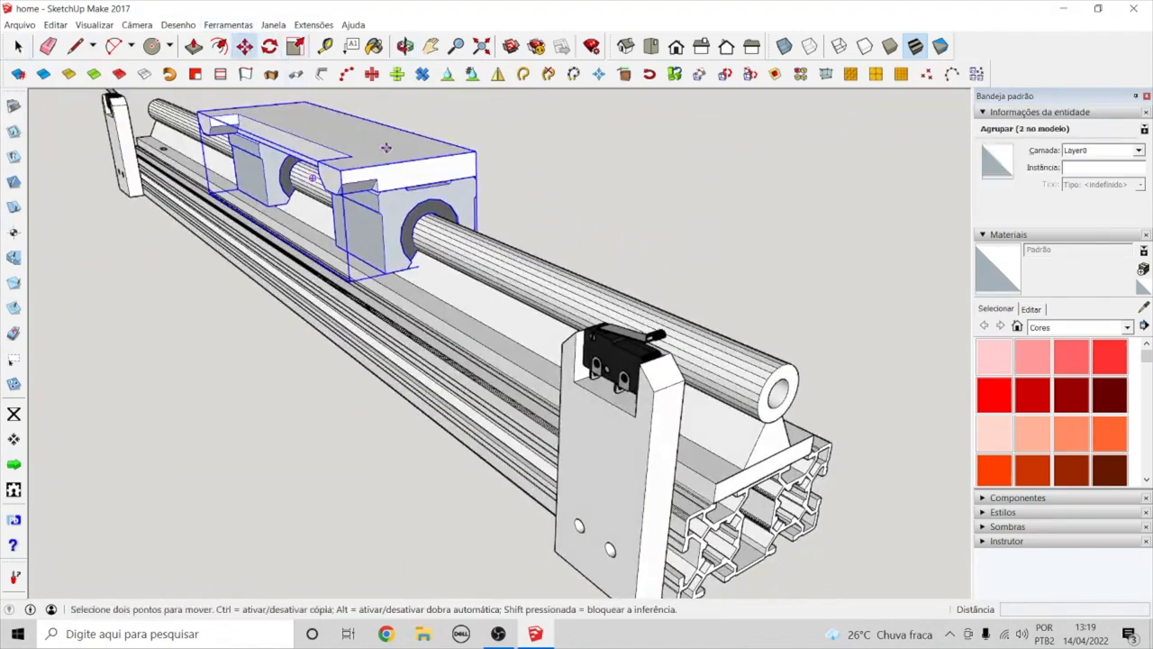
{"action": "left_click", "coordinate": [384, 147]}
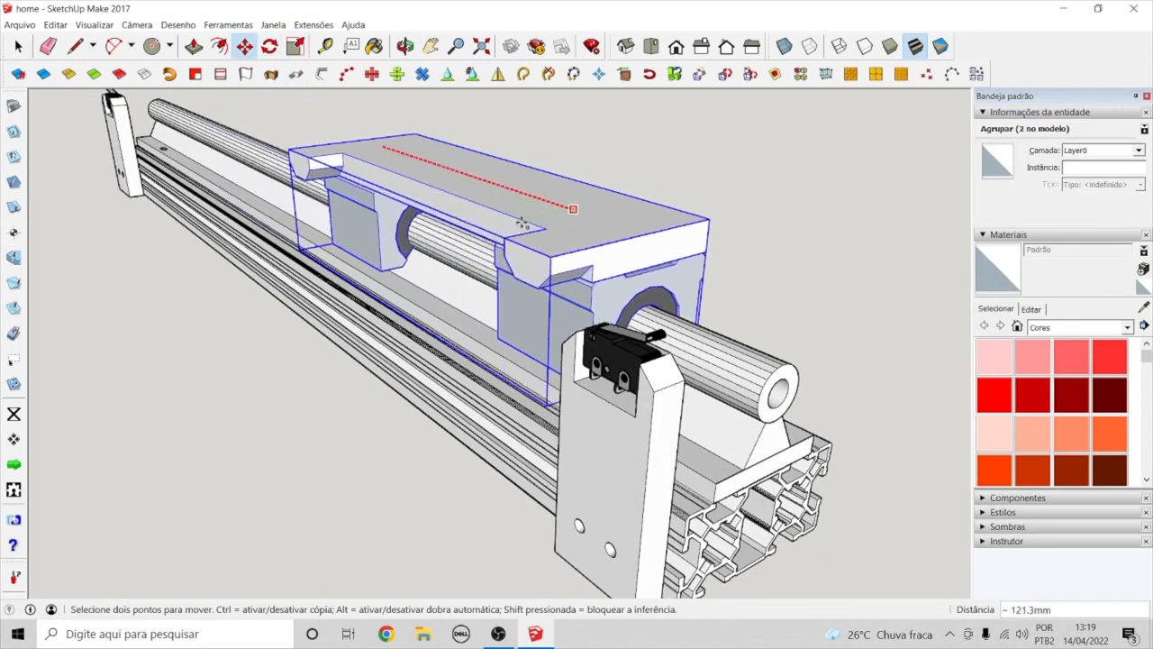
{"action": "left_click", "coordinate": [598, 259]}
{"action": "key", "text": "space"}
{"action": "left_click", "coordinate": [144, 302]}
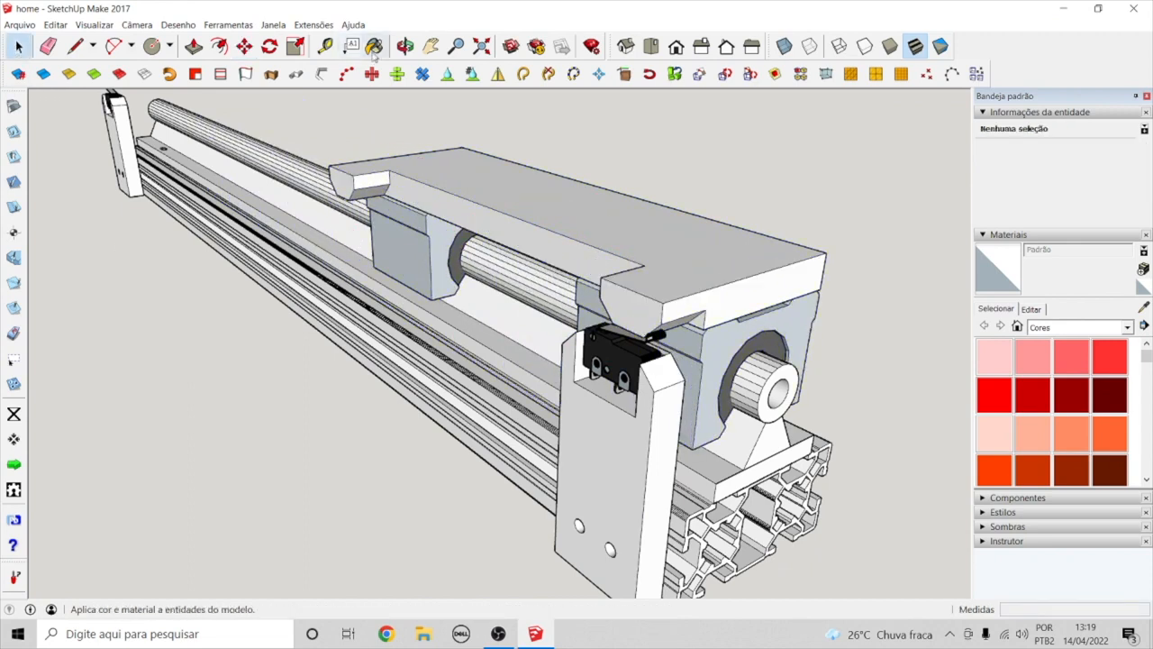
Step: Inspect up close how the carriage plate's stop meets the near limit switch's lever
{"action": "left_click", "coordinate": [405, 46]}
{"action": "left_click_drag", "start_coordinate": [540, 270], "coordinate": [722, 187]}
{"action": "scroll", "coordinate": [708, 259], "scroll_direction": "up", "scroll_amount": 5}
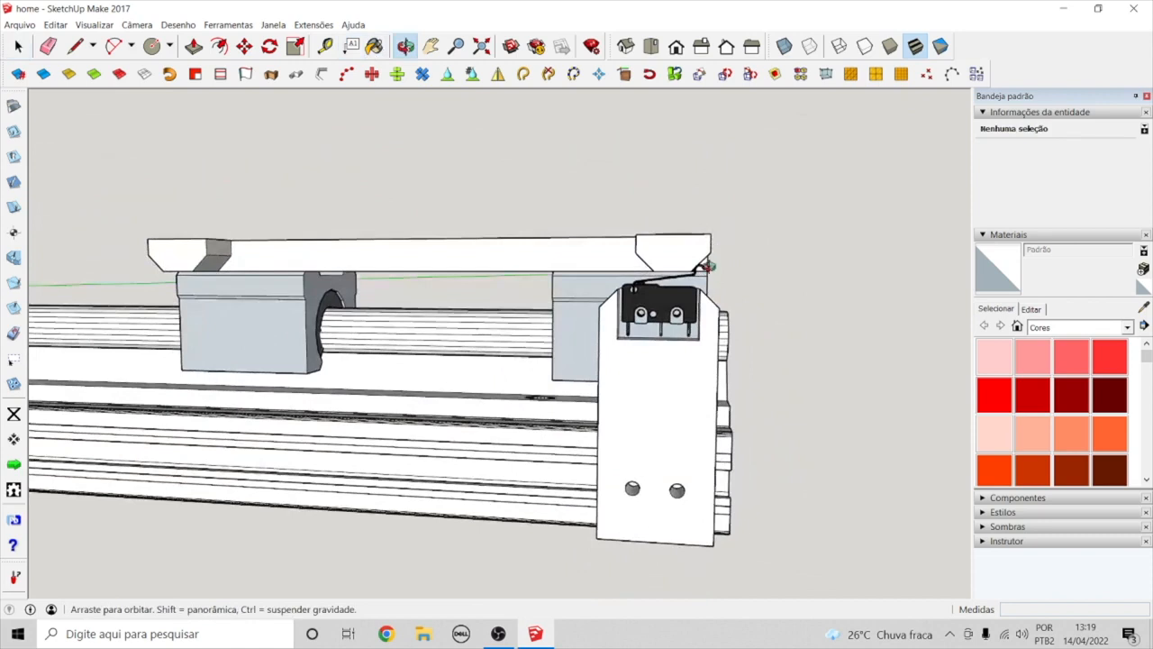
{"action": "left_click_drag", "start_coordinate": [734, 229], "coordinate": [717, 316]}
{"action": "left_click_drag", "start_coordinate": [699, 278], "coordinate": [506, 307]}
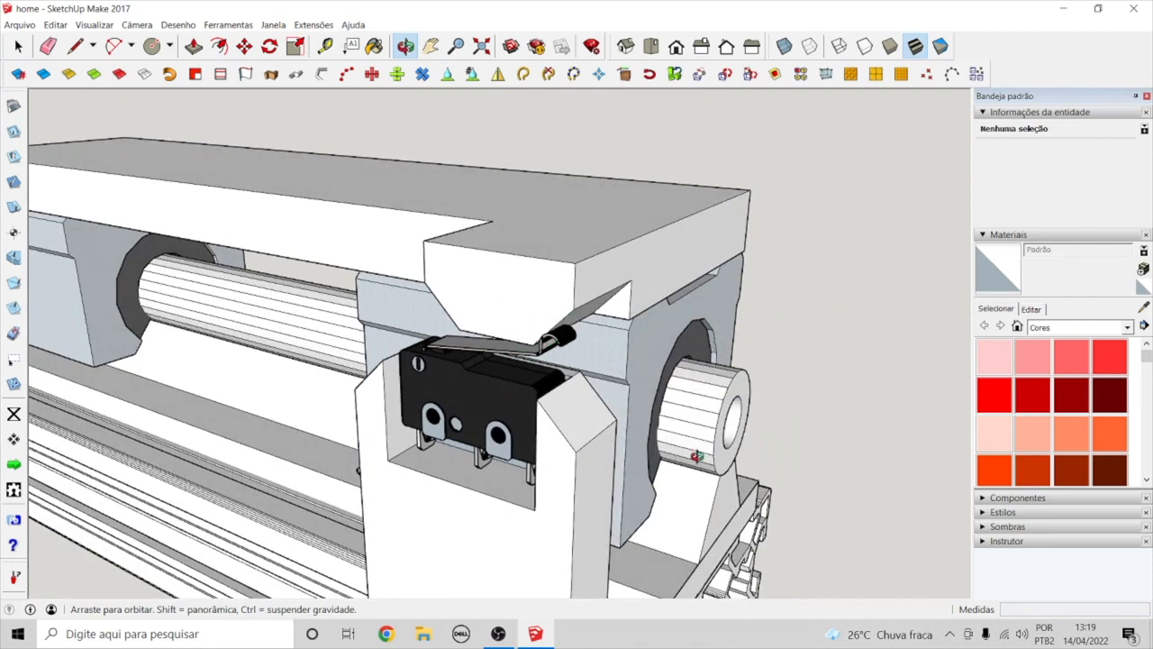
{"action": "scroll", "coordinate": [669, 445], "scroll_direction": "down", "scroll_amount": 5}
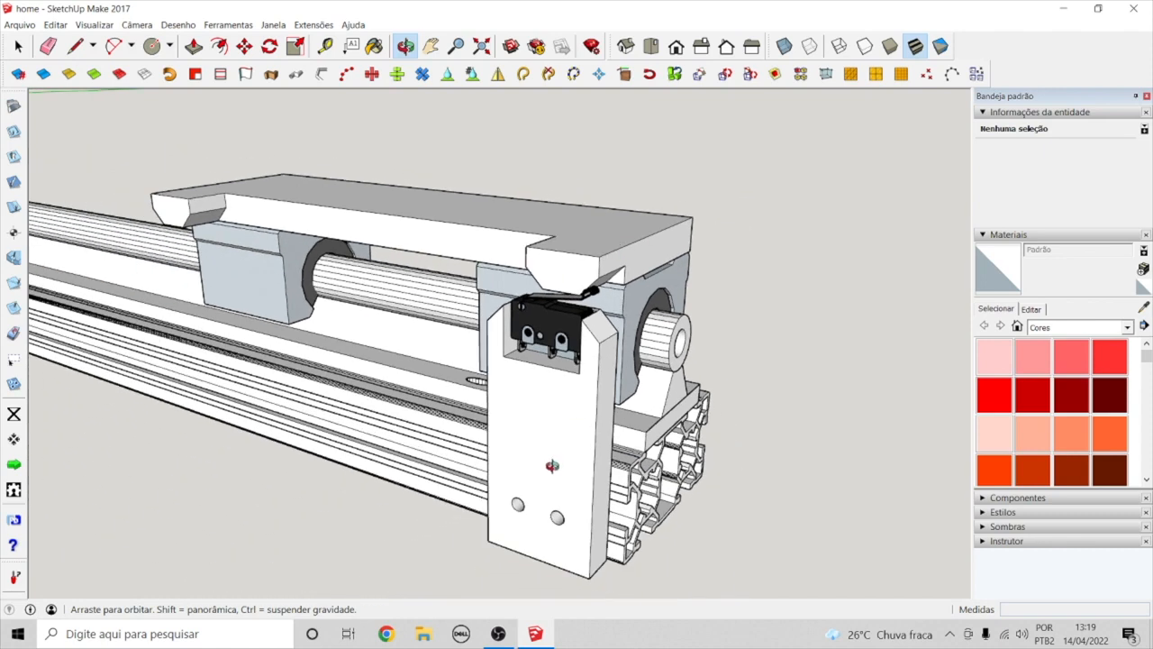
Step: Try shifting the near limit switch bracket a few millimetres along the aluminium profile
{"action": "left_click", "coordinate": [18, 46]}
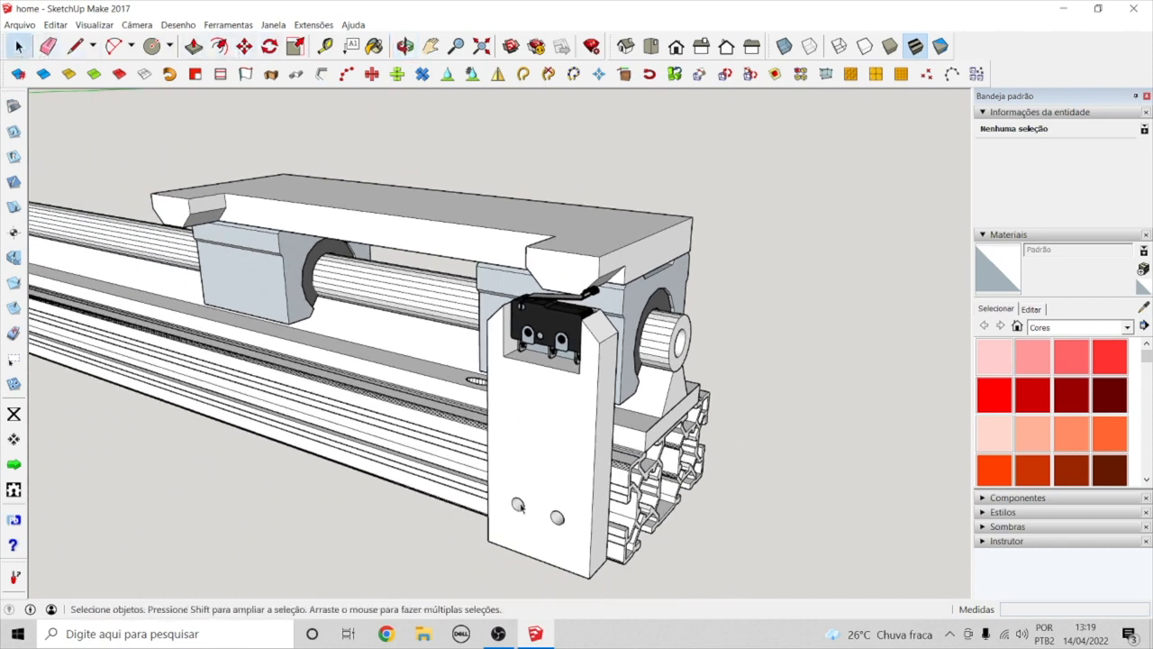
{"action": "left_click", "coordinate": [568, 493]}
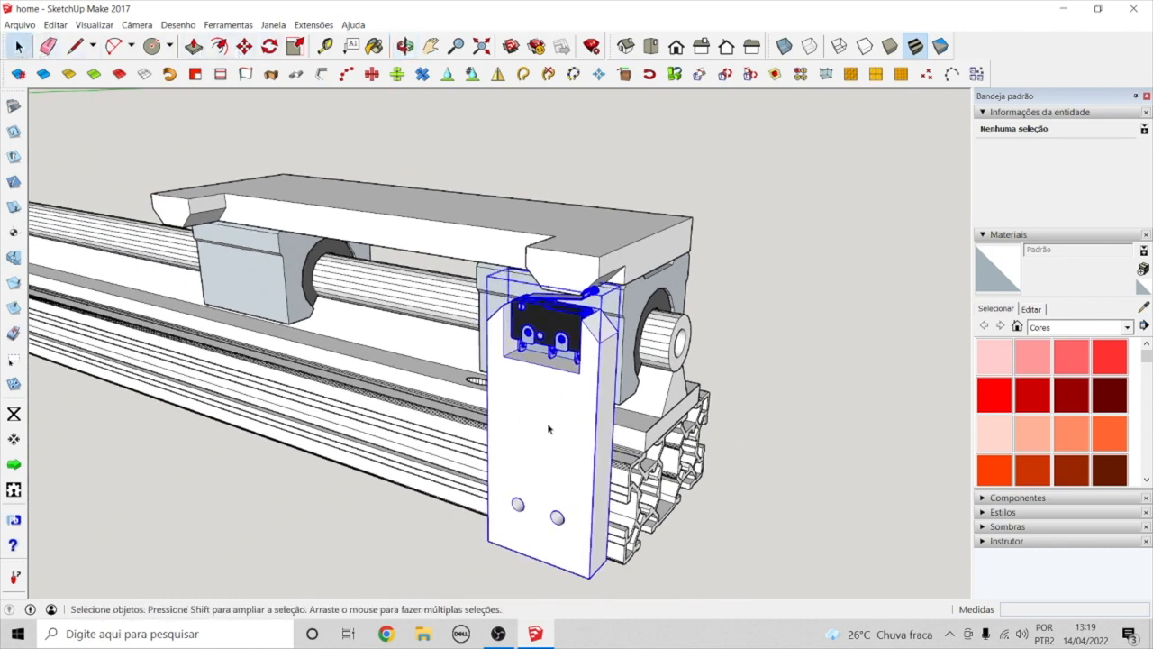
{"action": "left_click", "coordinate": [244, 46]}
{"action": "left_click", "coordinate": [549, 488]}
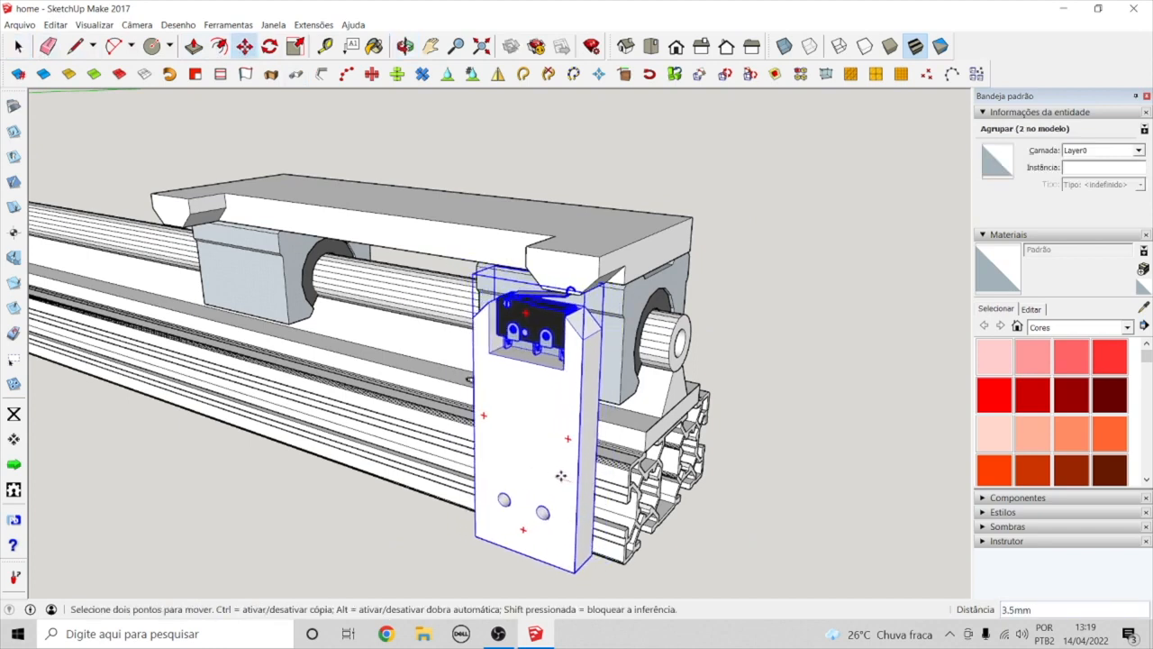
{"action": "left_click", "coordinate": [572, 479]}
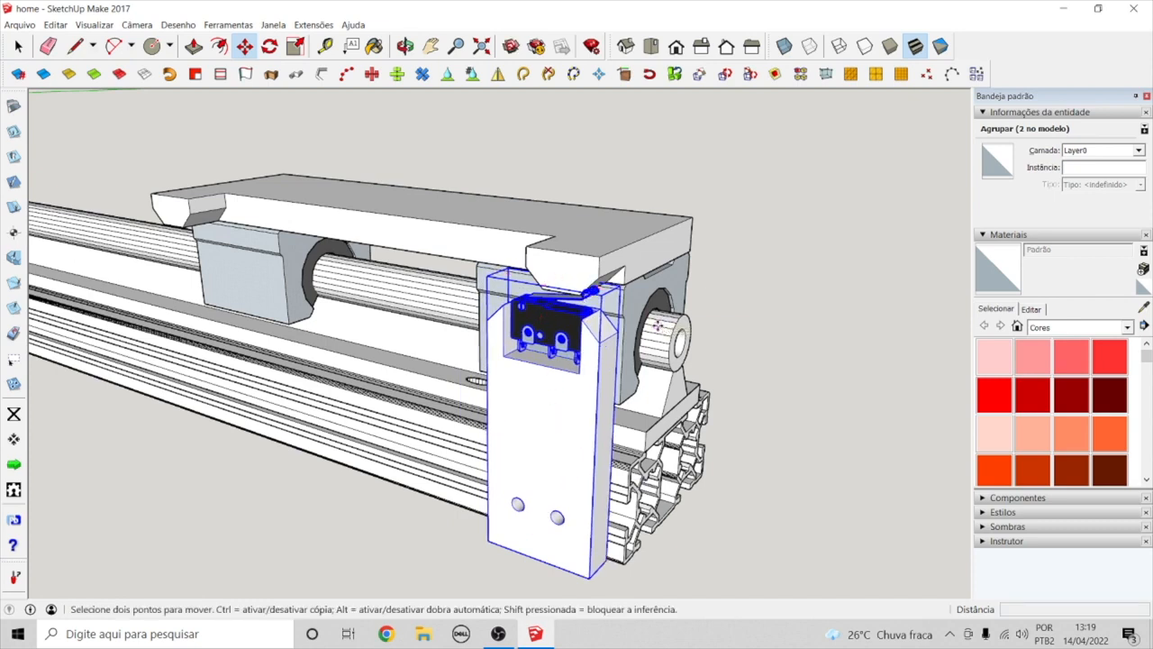
Step: Clear the bracket selection and undo the carriage's move onto the near limit switch
{"action": "key", "text": "space"}
{"action": "left_click", "coordinate": [754, 323]}
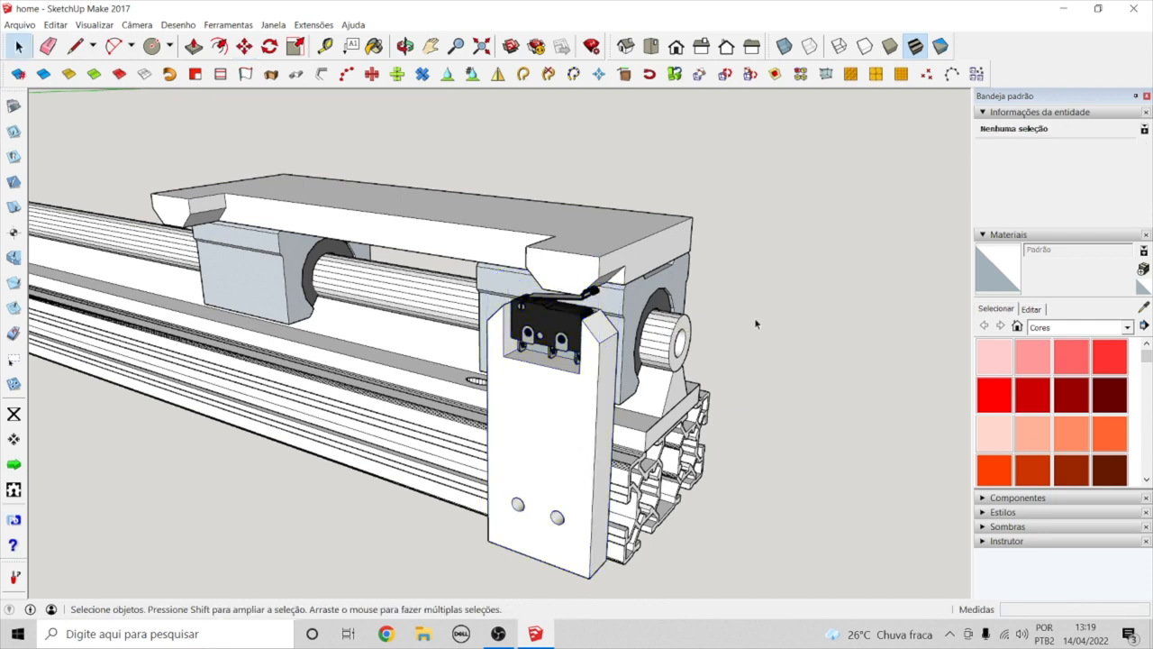
{"action": "key", "text": "ctrl+z"}
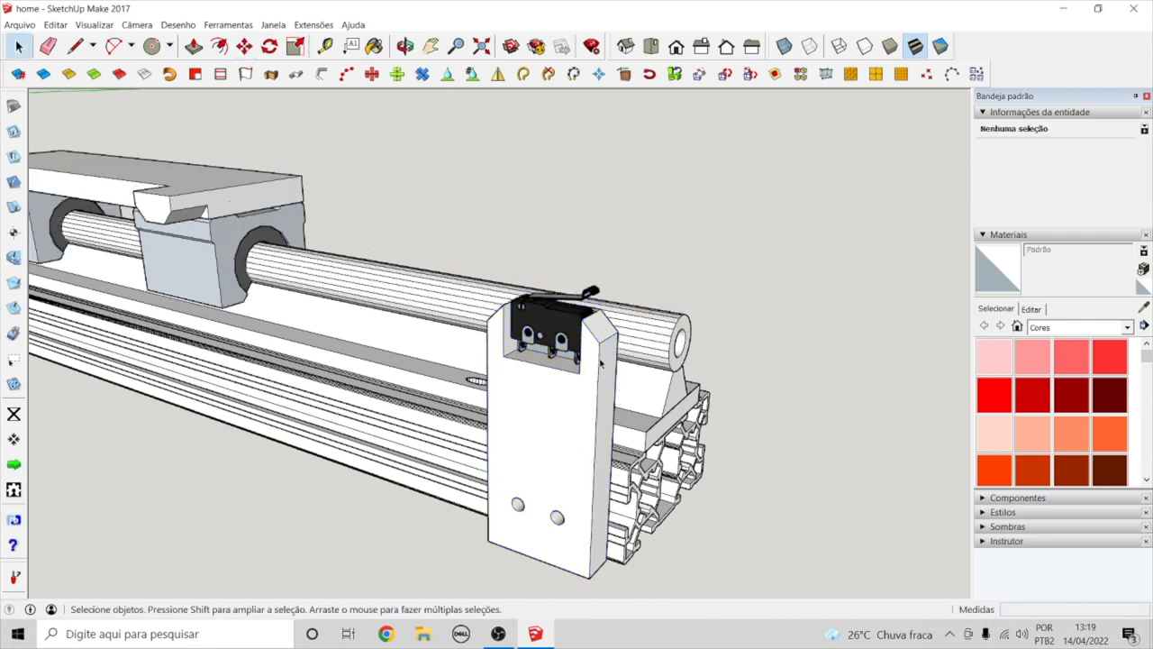
Step: Move the carriage along the rail toward the limit switch at the opposite end, stopping just short of the rod's end
{"action": "scroll", "coordinate": [600, 344], "scroll_direction": "down", "scroll_amount": 10}
{"action": "left_click", "coordinate": [455, 326]}
{"action": "left_click", "coordinate": [404, 45]}
{"action": "left_click_drag", "start_coordinate": [327, 262], "coordinate": [360, 382]}
{"action": "scroll", "coordinate": [251, 363], "scroll_direction": "up", "scroll_amount": 5}
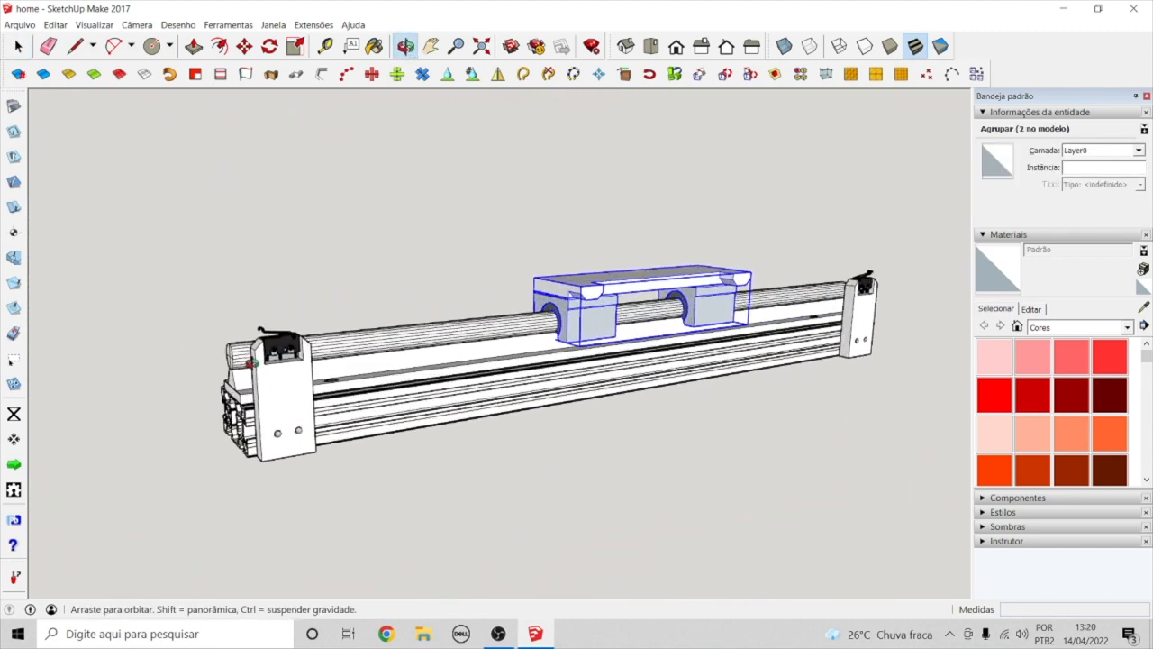
{"action": "scroll", "coordinate": [251, 362], "scroll_direction": "up", "scroll_amount": 1}
{"action": "left_click", "coordinate": [245, 45]}
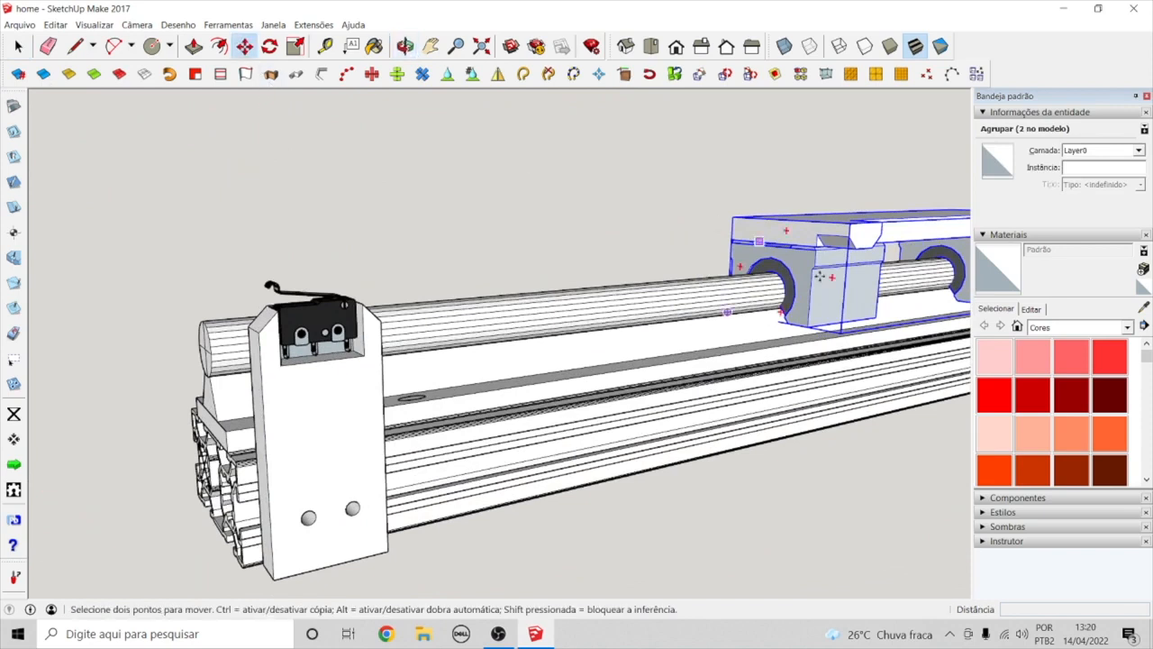
{"action": "left_click", "coordinate": [933, 228]}
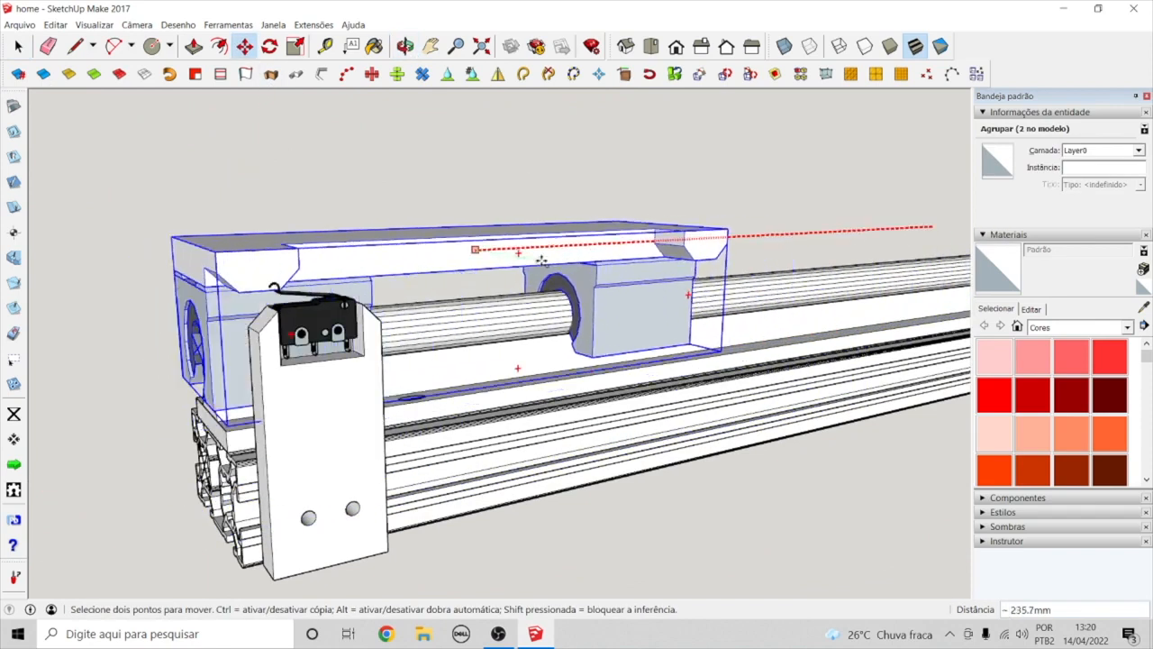
{"action": "left_click", "coordinate": [568, 258]}
Step: Move the carriage about 24 mm further so its plate's stop sits over the limit switch's lever
{"action": "left_click", "coordinate": [470, 264]}
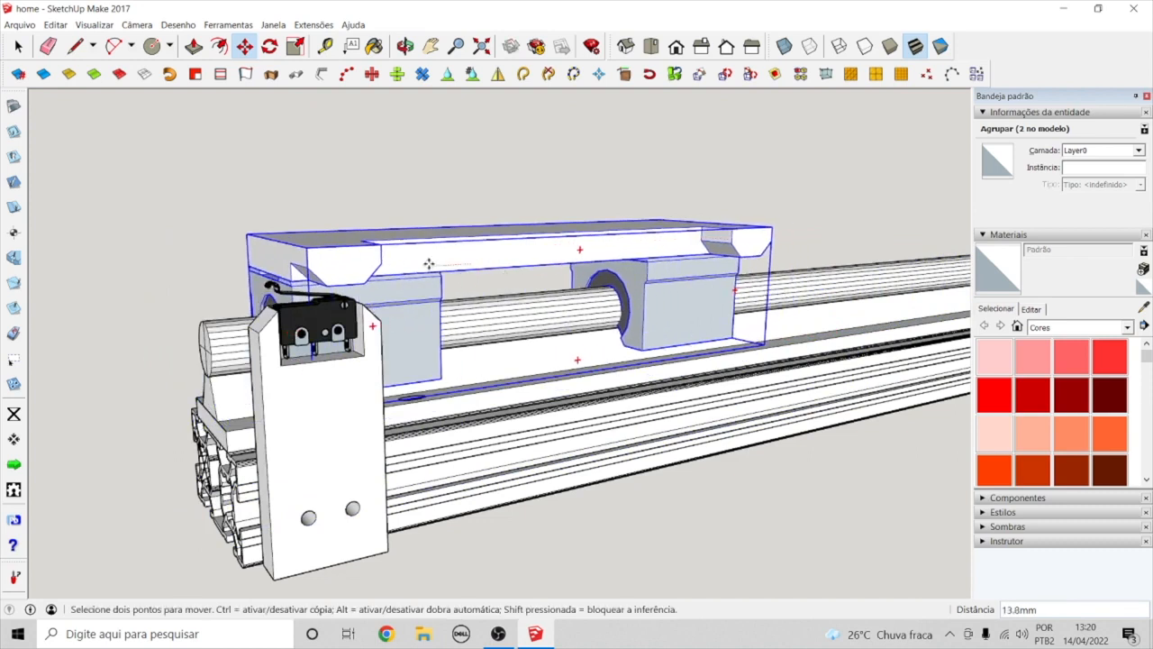
{"action": "left_click", "coordinate": [394, 268]}
{"action": "left_click", "coordinate": [18, 47]}
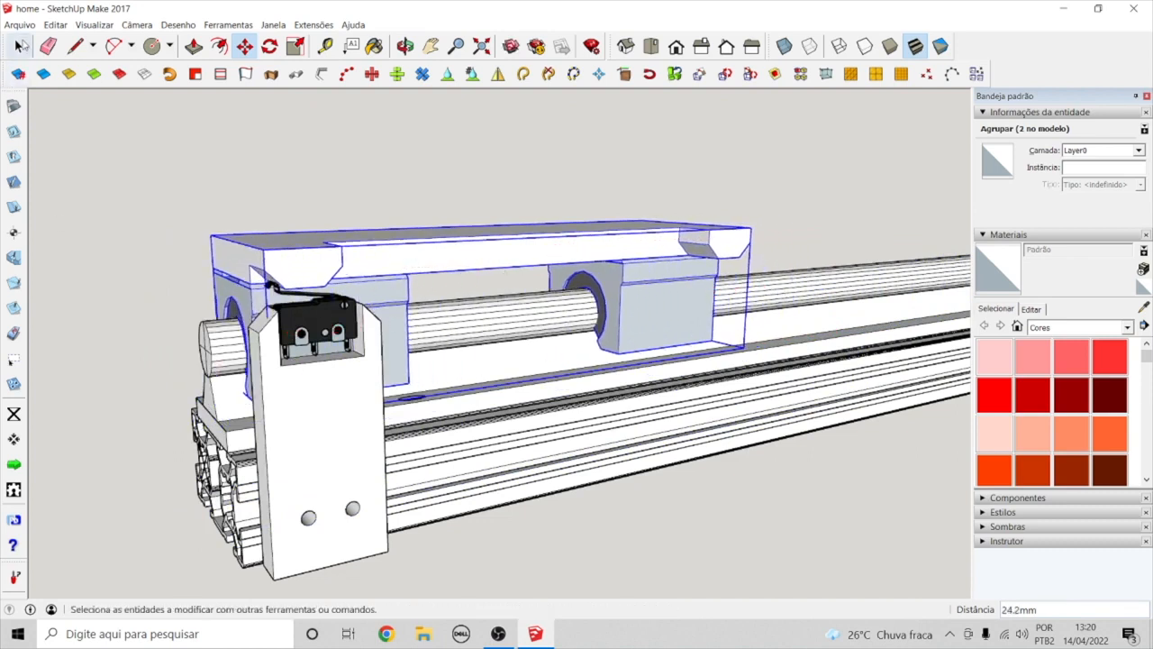
Step: Examine the carriage at the limit switch and the free travel along the rail to the other switch
{"action": "left_click", "coordinate": [405, 46]}
{"action": "left_click_drag", "start_coordinate": [388, 190], "coordinate": [285, 189]}
{"action": "scroll", "coordinate": [196, 377], "scroll_direction": "down", "scroll_amount": 3}
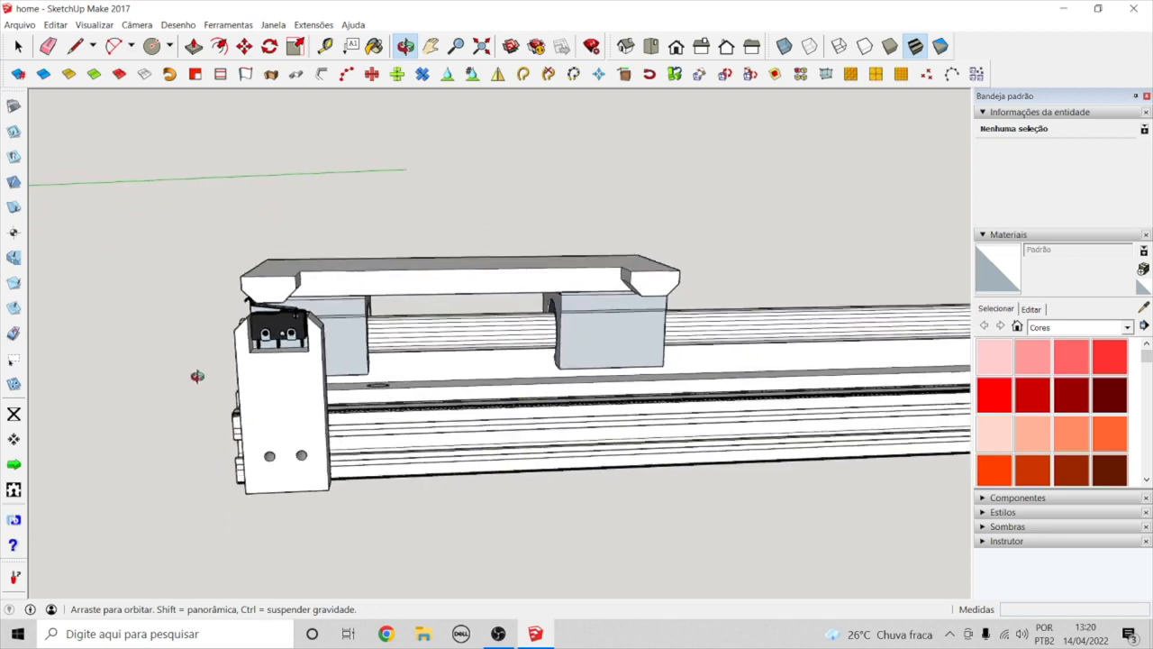
{"action": "scroll", "coordinate": [196, 380], "scroll_direction": "down", "scroll_amount": 4}
{"action": "left_click_drag", "start_coordinate": [442, 412], "coordinate": [232, 448]}
{"action": "scroll", "coordinate": [463, 477], "scroll_direction": "up", "scroll_amount": 5}
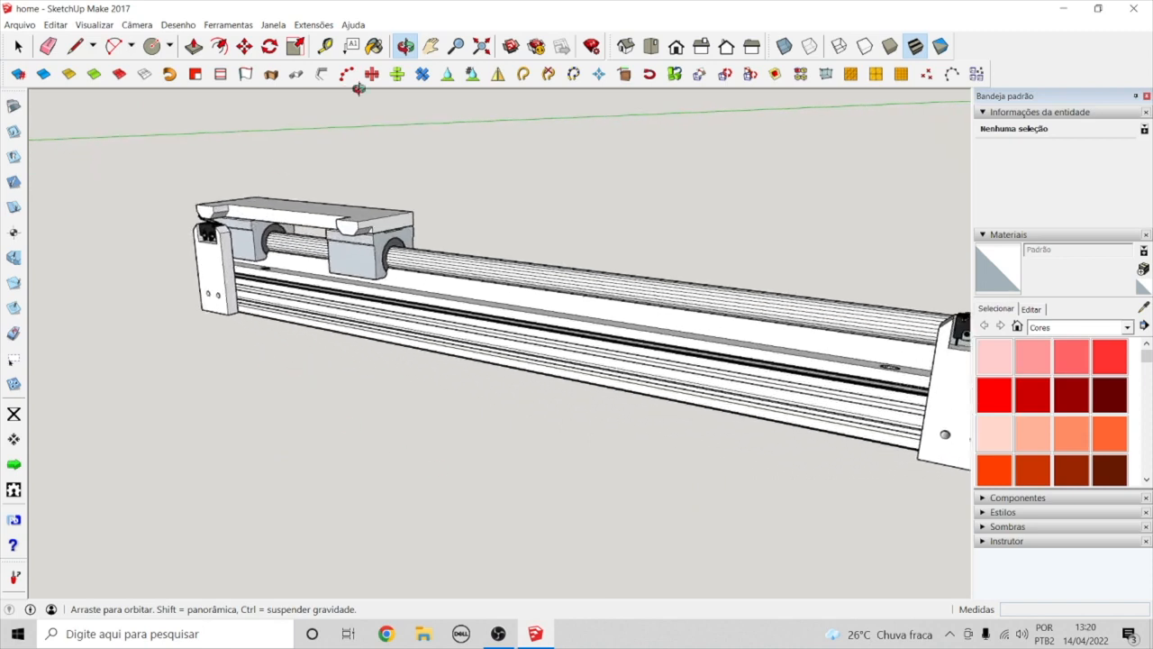
{"action": "left_click", "coordinate": [433, 46]}
{"action": "left_click_drag", "start_coordinate": [489, 278], "coordinate": [394, 236]}
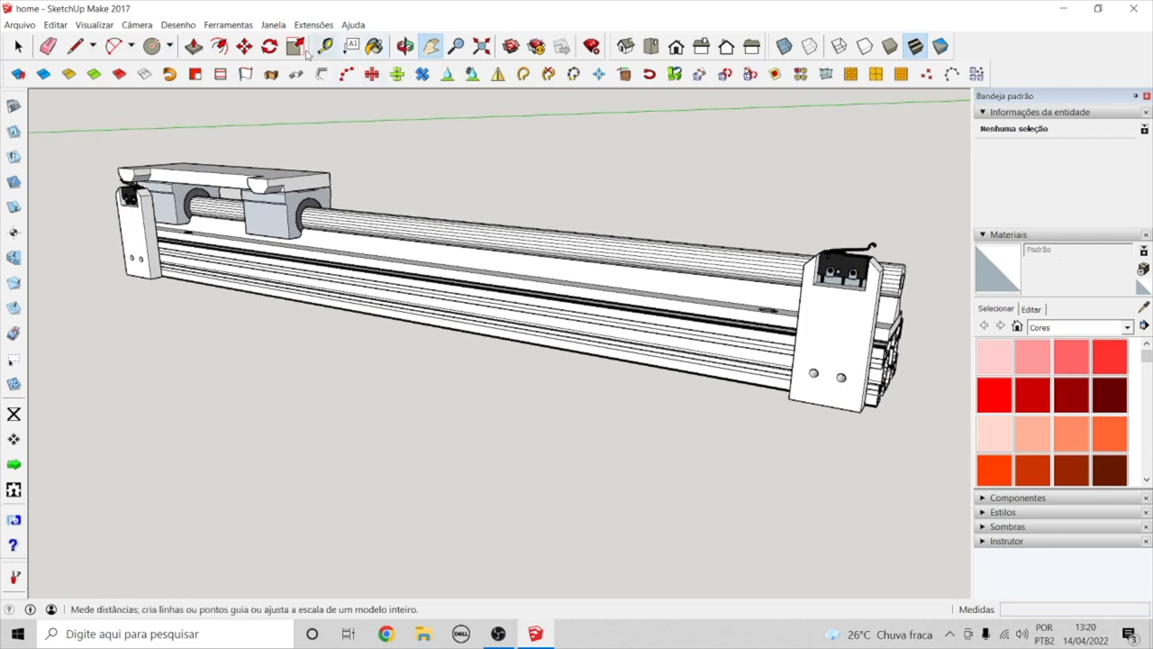
{"action": "left_click", "coordinate": [405, 46]}
{"action": "left_click_drag", "start_coordinate": [496, 311], "coordinate": [460, 360]}
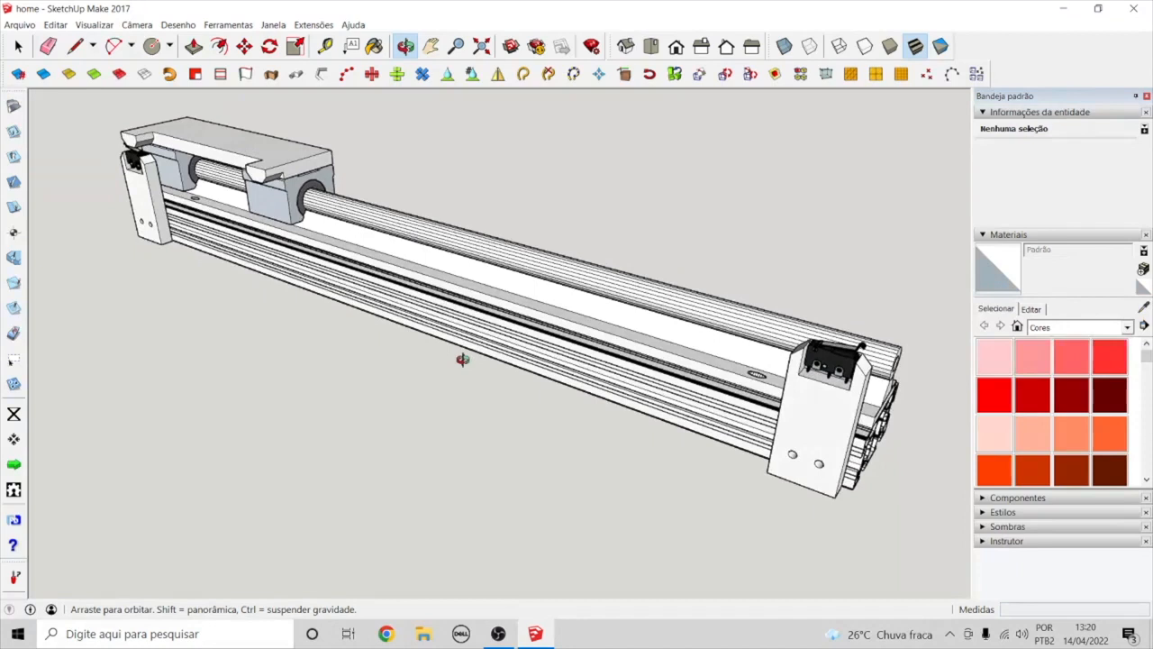
Step: Move the carriage about 191 mm along the rail, away from the limit switch and back to mid-rail
{"action": "key", "text": "space"}
{"action": "left_click", "coordinate": [255, 163]}
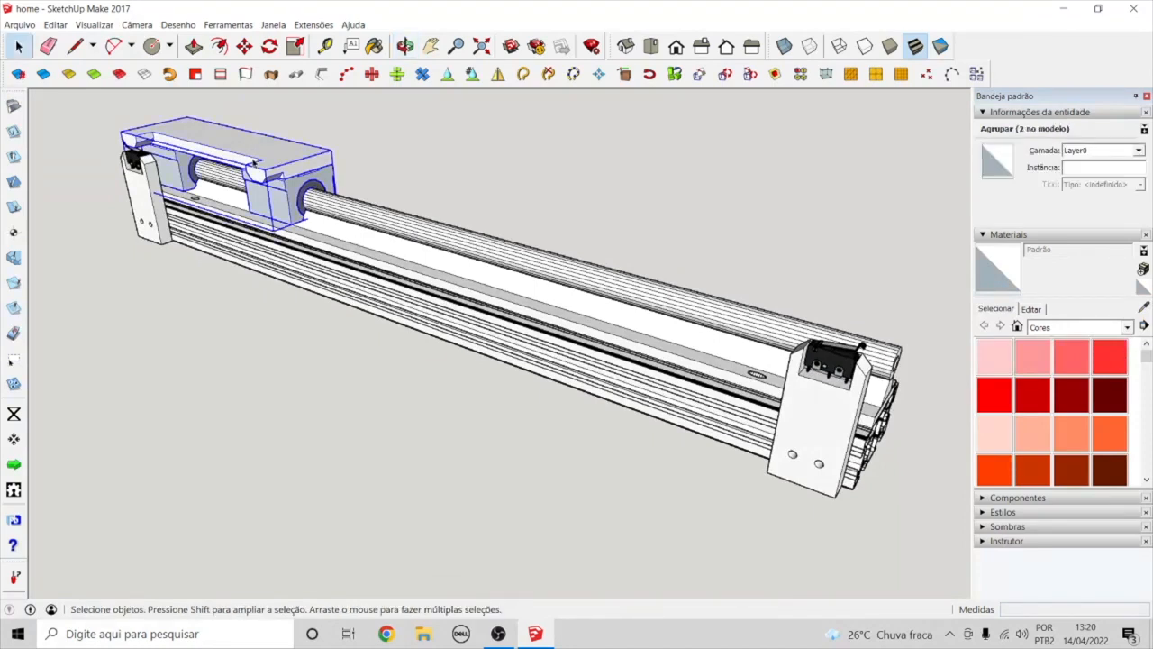
{"action": "left_click", "coordinate": [245, 46]}
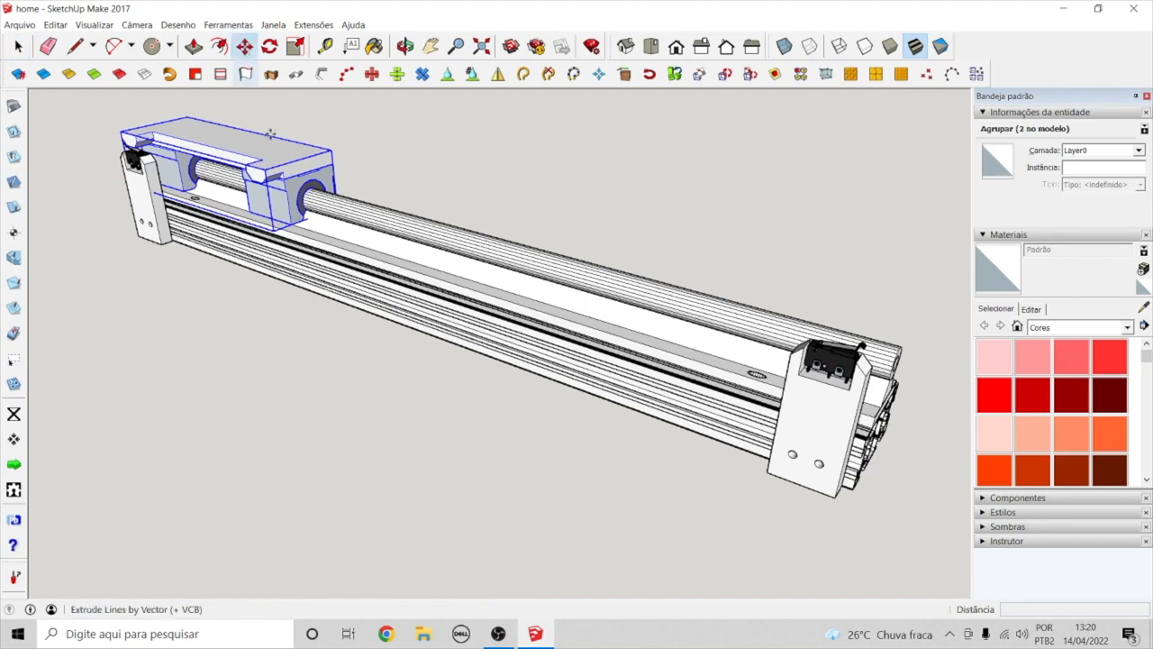
{"action": "left_click", "coordinate": [240, 147]}
{"action": "left_click", "coordinate": [500, 221]}
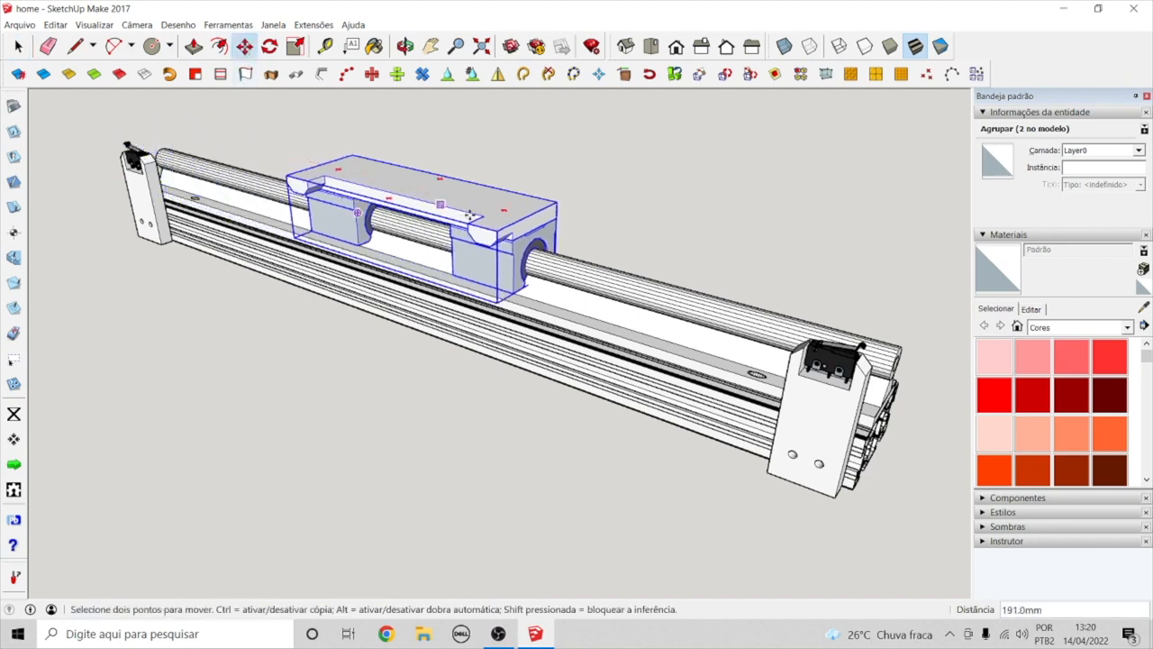
{"action": "key", "text": "space"}
{"action": "double_click", "coordinate": [500, 222]}
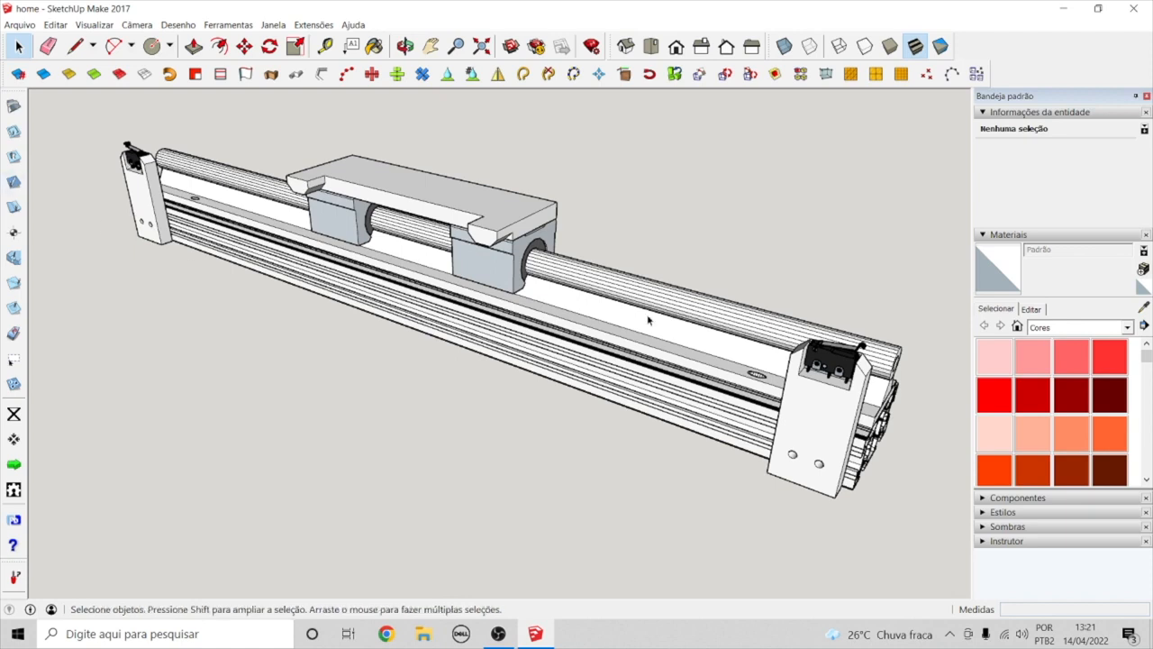
Step: Examine the complete rail assembly from the front and from above, with both limit switch brackets in view
{"action": "left_click", "coordinate": [405, 46]}
{"action": "scroll", "coordinate": [342, 175], "scroll_direction": "down", "scroll_amount": 3}
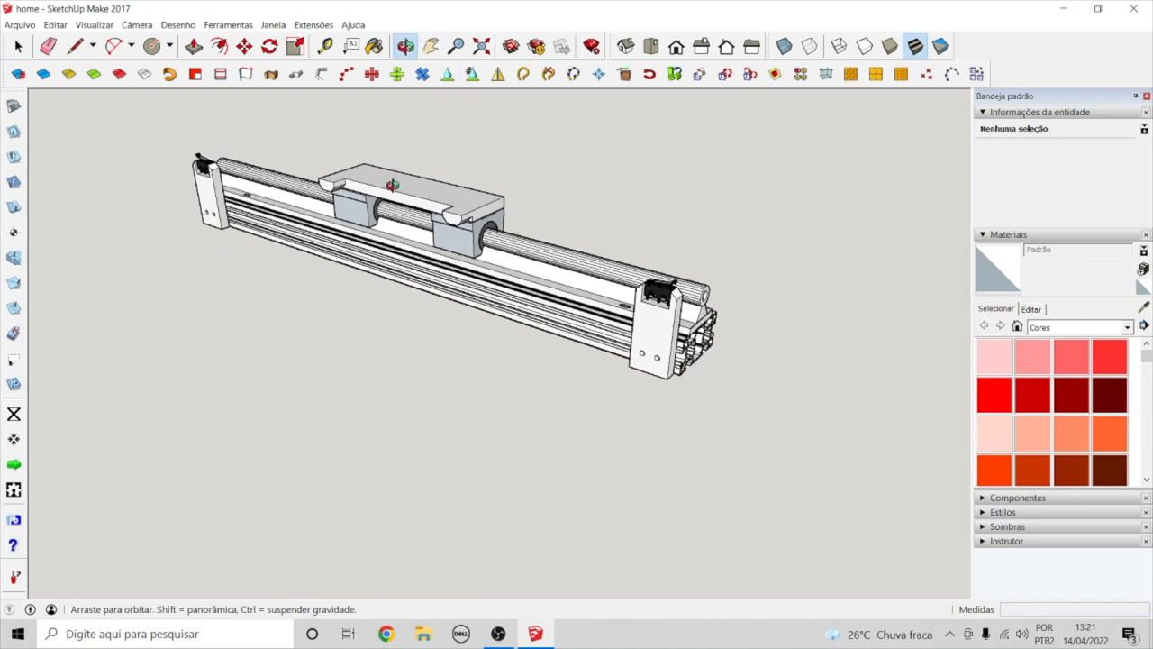
{"action": "left_click_drag", "start_coordinate": [414, 239], "coordinate": [654, 159]}
{"action": "left_click", "coordinate": [430, 46]}
{"action": "left_click_drag", "start_coordinate": [416, 273], "coordinate": [519, 346]}
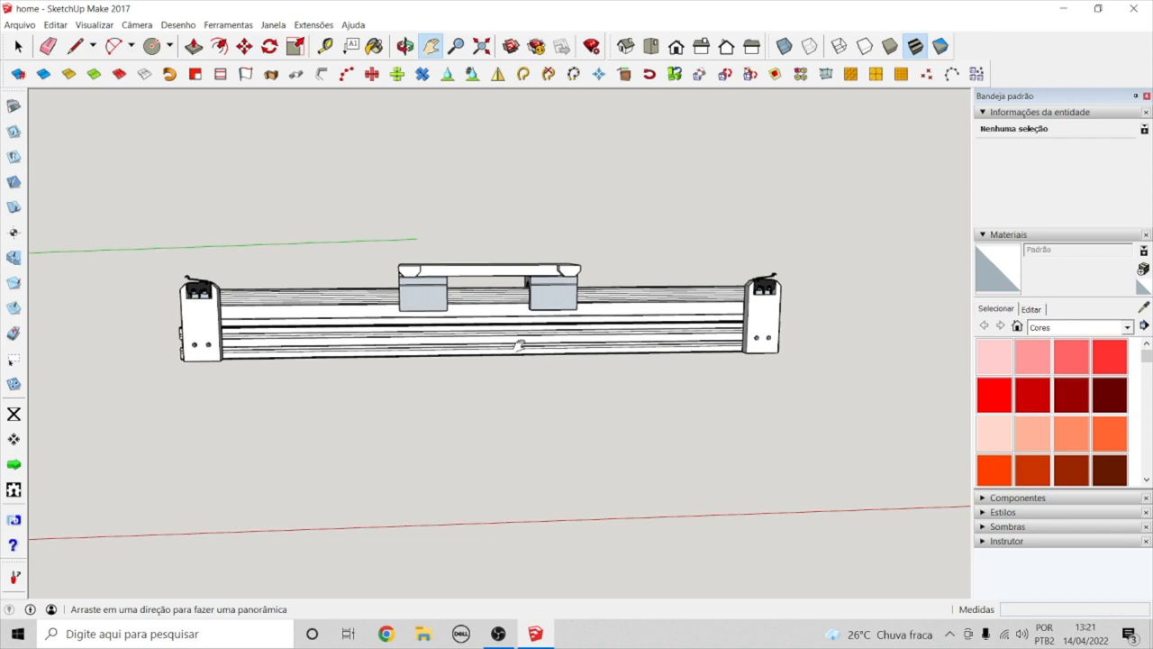
{"action": "left_click", "coordinate": [405, 46]}
{"action": "left_click_drag", "start_coordinate": [497, 256], "coordinate": [418, 339]}
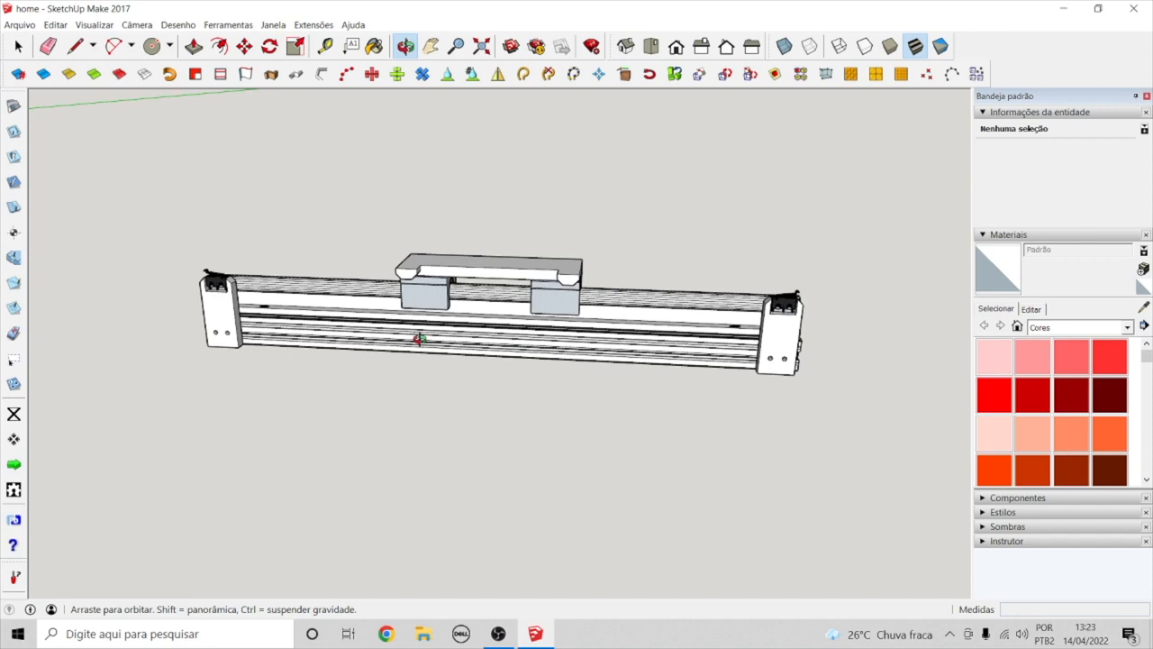
{"action": "left_click_drag", "start_coordinate": [419, 339], "coordinate": [352, 411]}
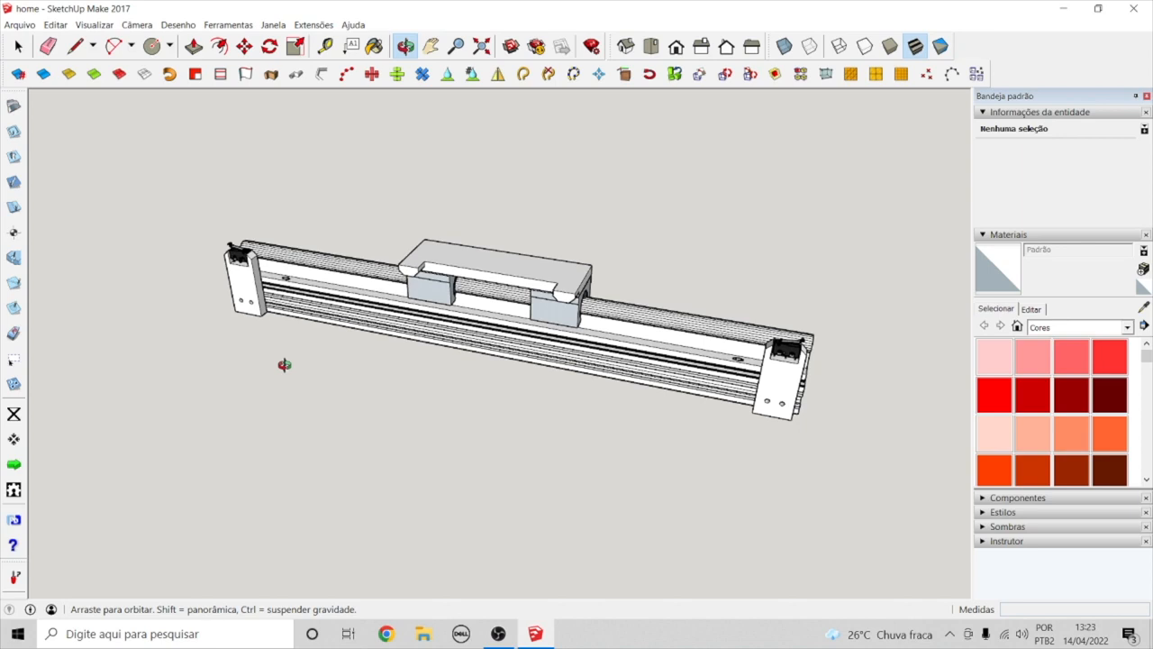
Step: Delete the complete rail assembly that has only the two limit switch brackets
{"action": "key", "text": "space"}
{"action": "left_click_drag", "start_coordinate": [180, 172], "coordinate": [891, 521]}
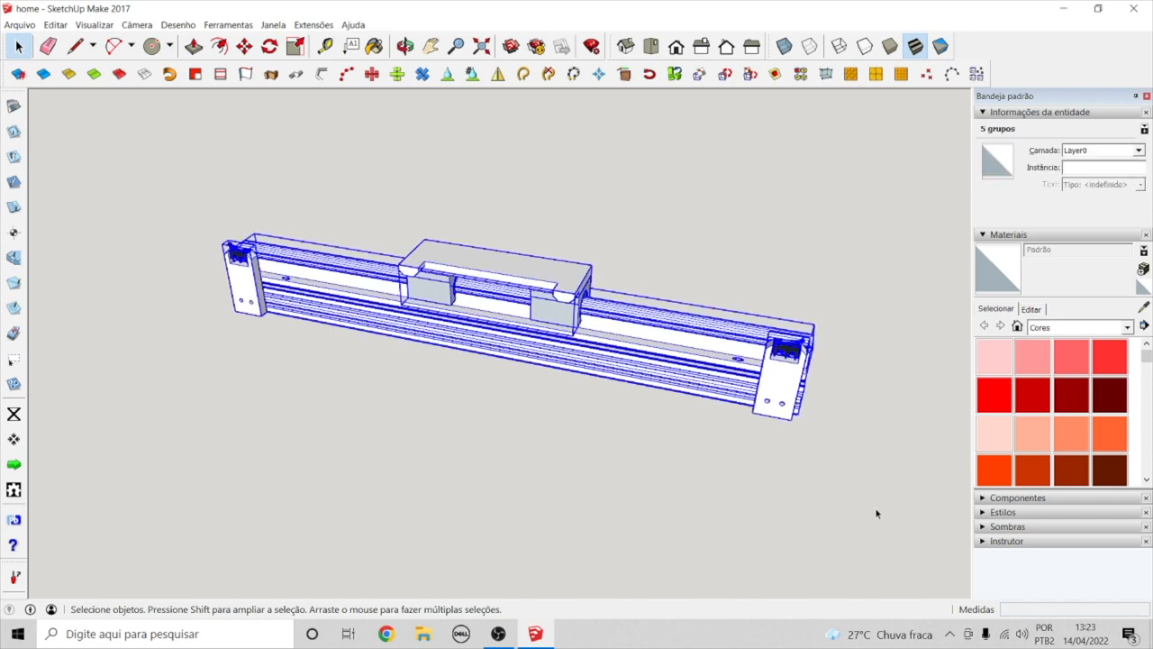
{"action": "key", "text": "Delete"}
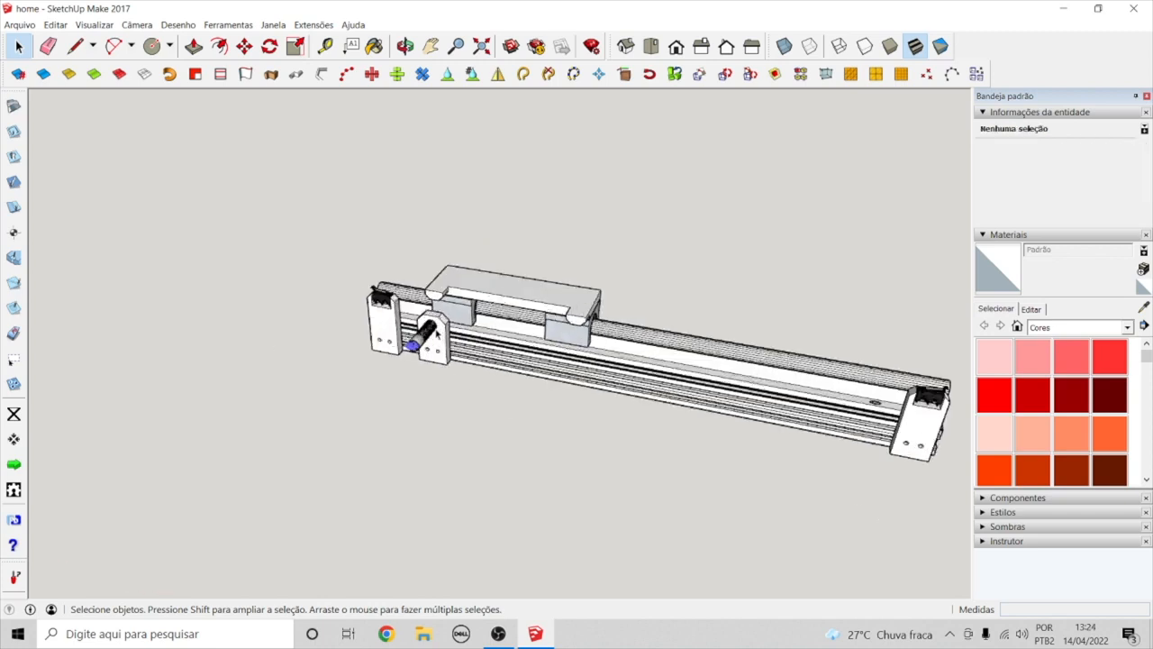
Step: Move the carriage about 164 mm along the rail, away from the threaded cylindrical sensor, to mid-rail
{"action": "scroll", "coordinate": [481, 373], "scroll_direction": "up", "scroll_amount": 3}
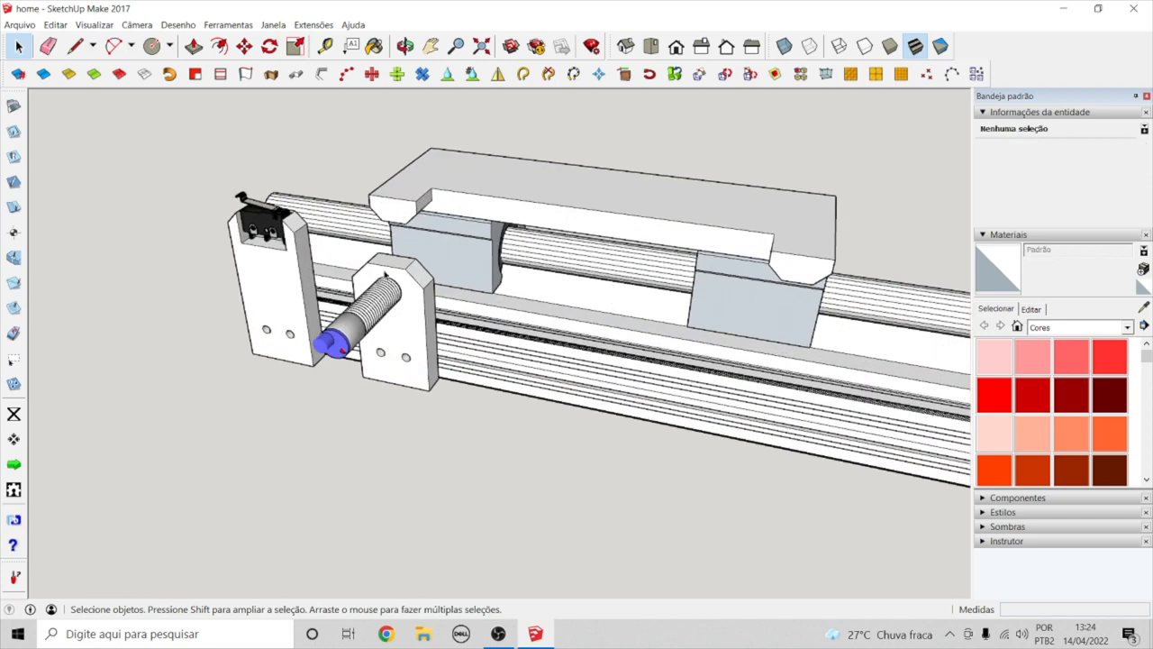
{"action": "scroll", "coordinate": [328, 252], "scroll_direction": "down", "scroll_amount": 4}
{"action": "left_click", "coordinate": [436, 49]}
{"action": "left_click_drag", "start_coordinate": [460, 274], "coordinate": [317, 266]}
{"action": "left_click", "coordinate": [405, 46]}
{"action": "left_click_drag", "start_coordinate": [438, 132], "coordinate": [447, 254]}
{"action": "key", "text": "space"}
{"action": "left_click", "coordinate": [324, 209]}
{"action": "left_click", "coordinate": [244, 46]}
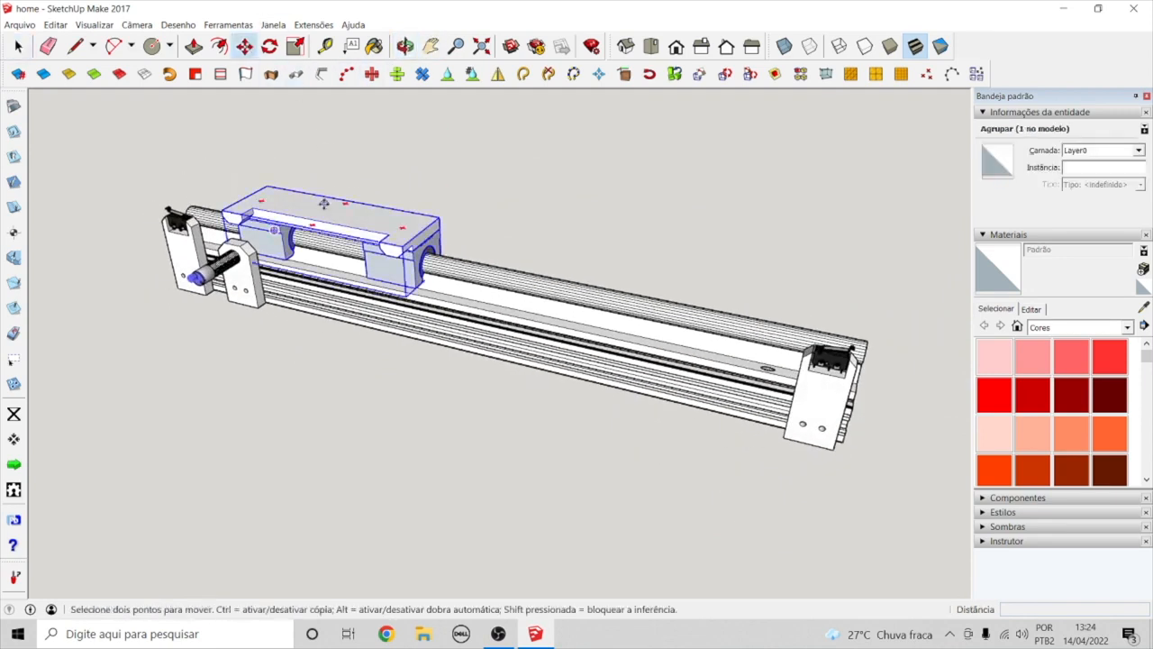
{"action": "left_click", "coordinate": [320, 207]}
{"action": "left_click", "coordinate": [507, 242]}
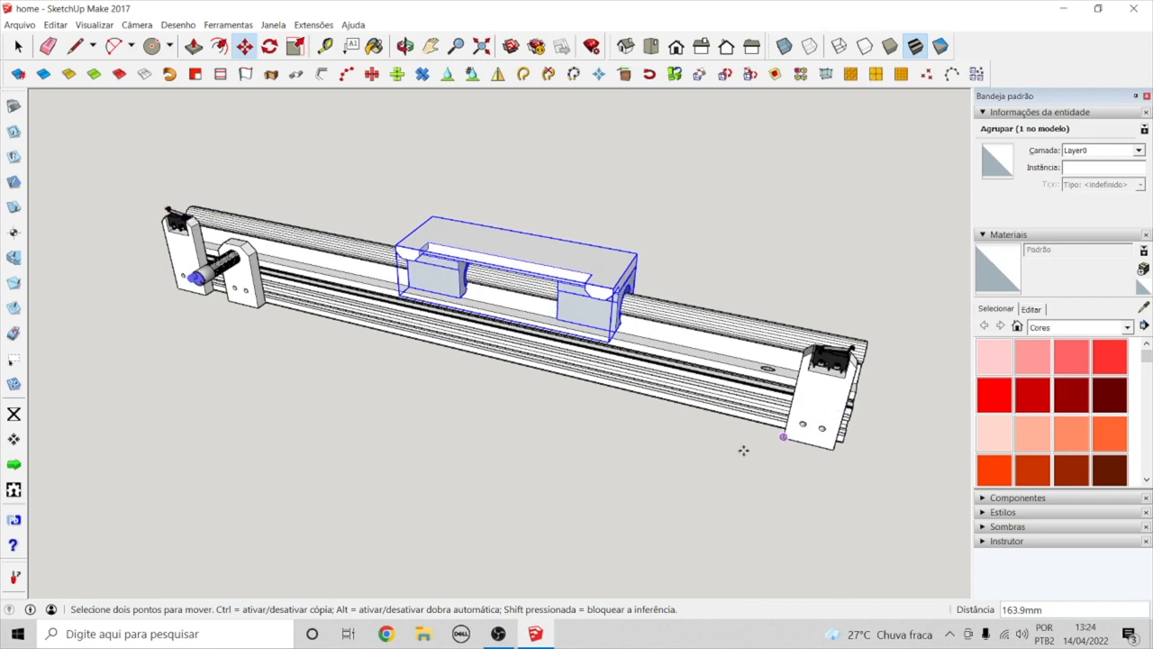
{"action": "left_click", "coordinate": [18, 46]}
{"action": "left_click", "coordinate": [156, 139]}
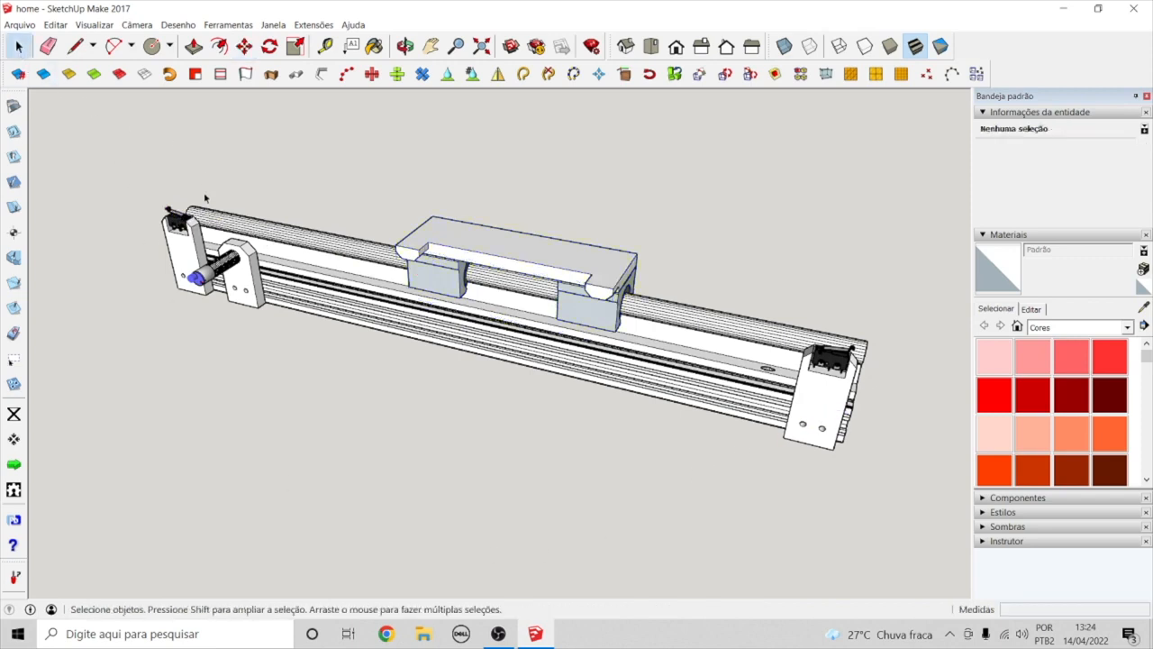
Step: Examine the two limit switch brackets at the rail ends and the added bracket holding the threaded sensor
{"action": "left_click", "coordinate": [186, 236]}
{"action": "left_click", "coordinate": [830, 403]}
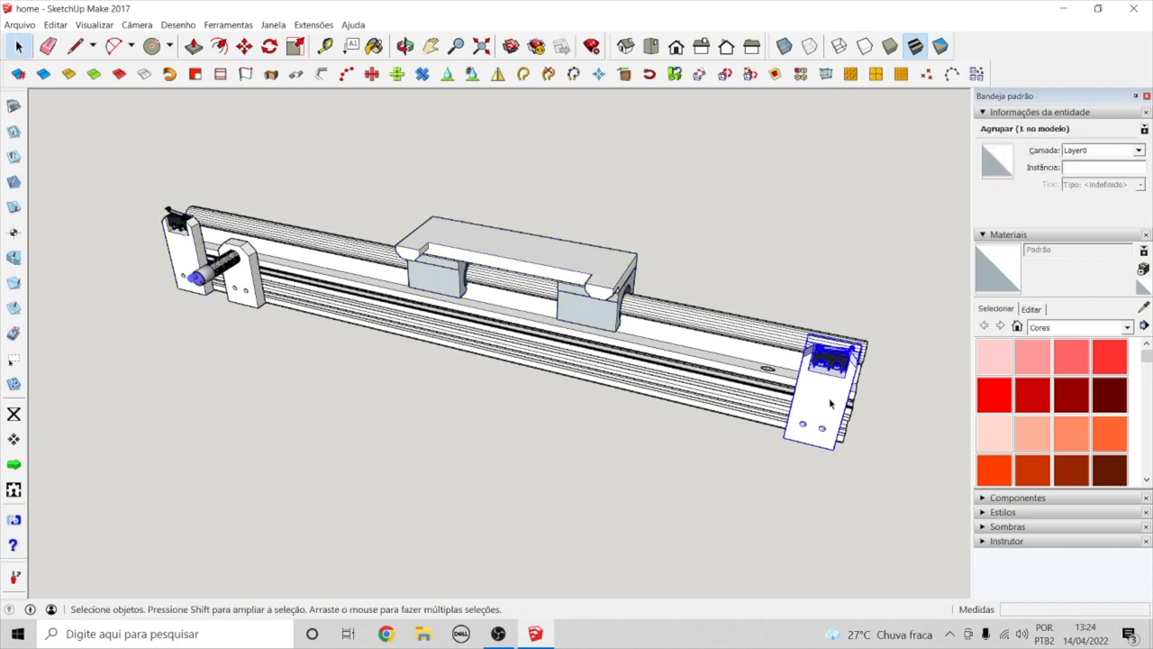
{"action": "left_click", "coordinate": [187, 235]}
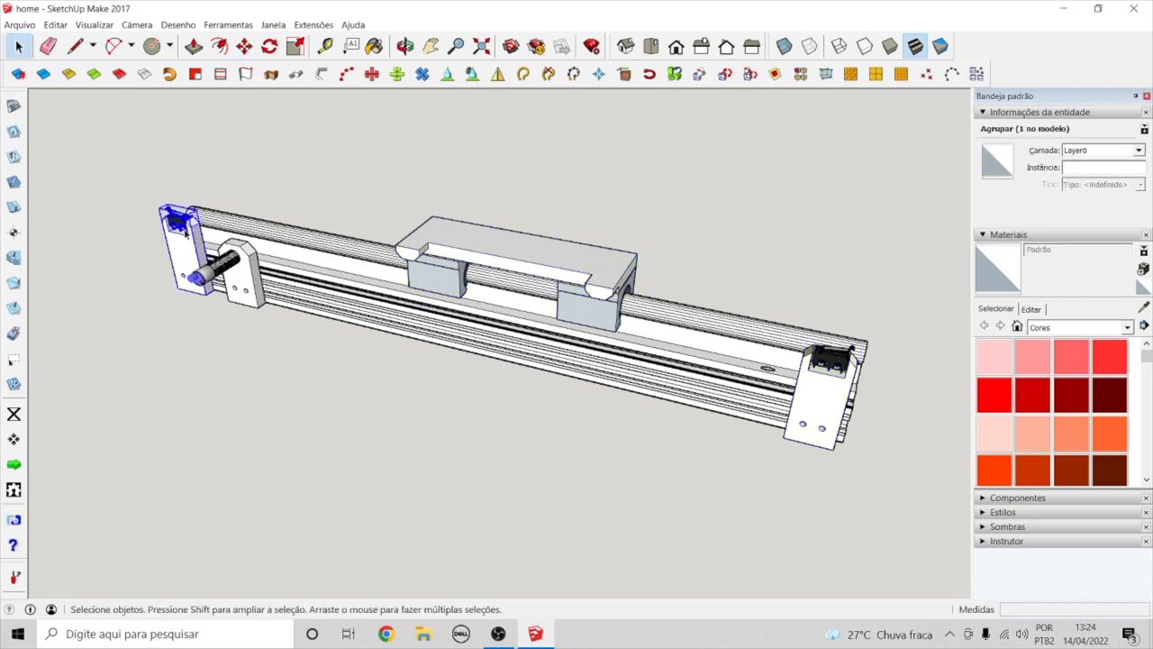
{"action": "left_click", "coordinate": [494, 411]}
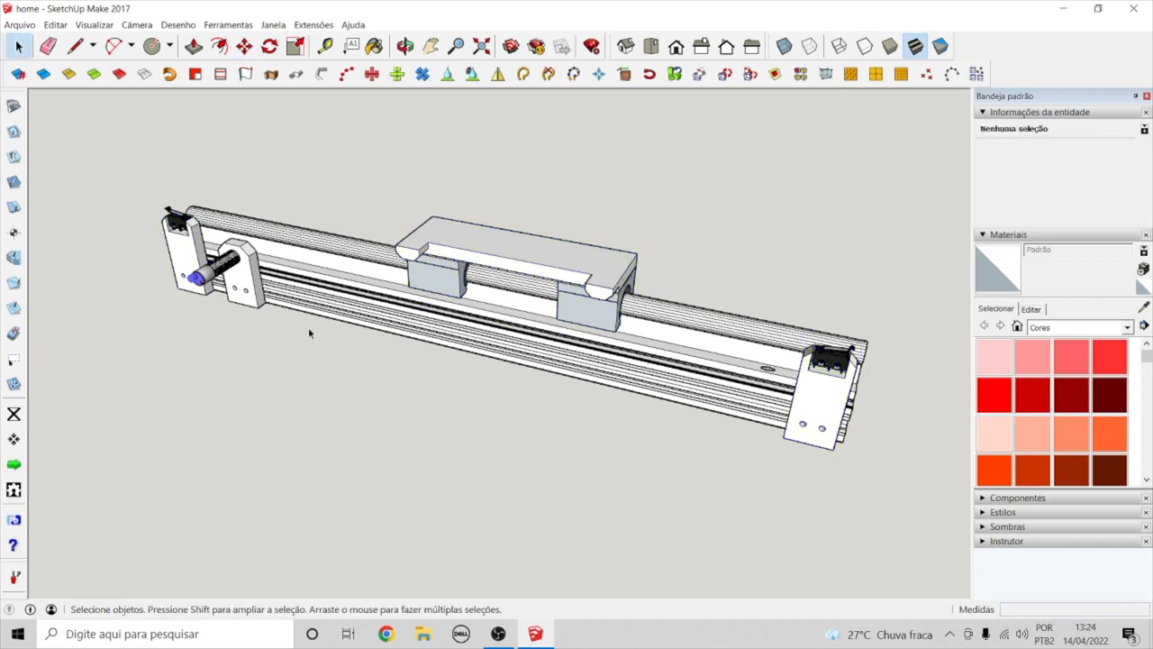
{"action": "left_click", "coordinate": [239, 280]}
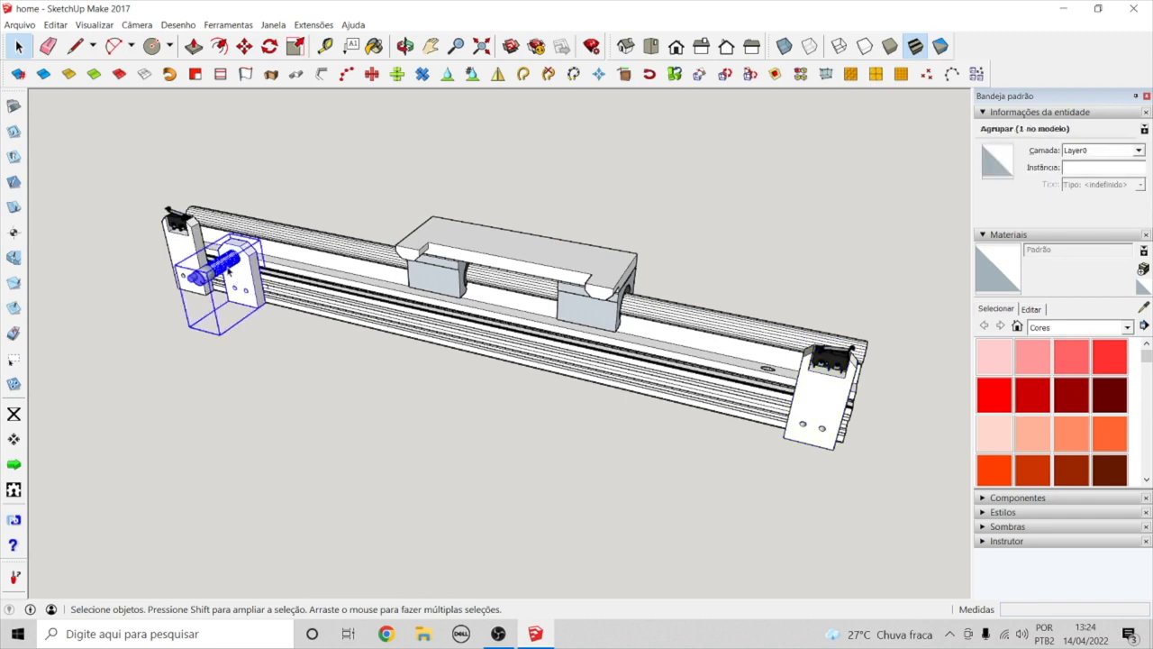
{"action": "left_click", "coordinate": [293, 434]}
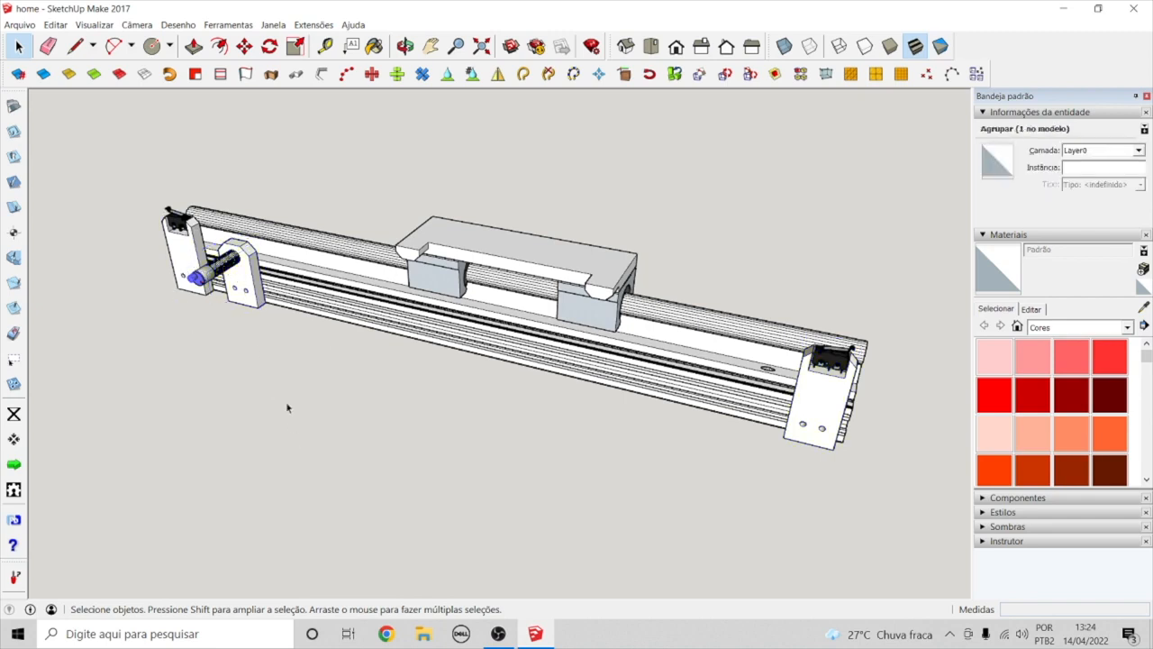
{"action": "left_click", "coordinate": [251, 287]}
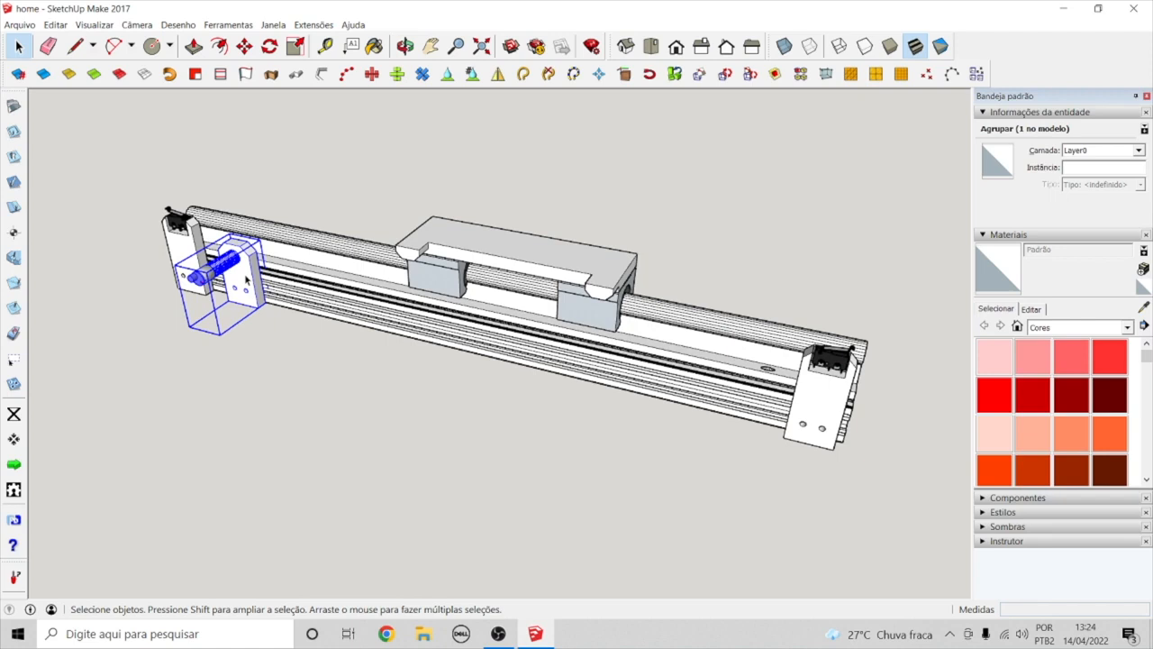
{"action": "left_click", "coordinate": [278, 339]}
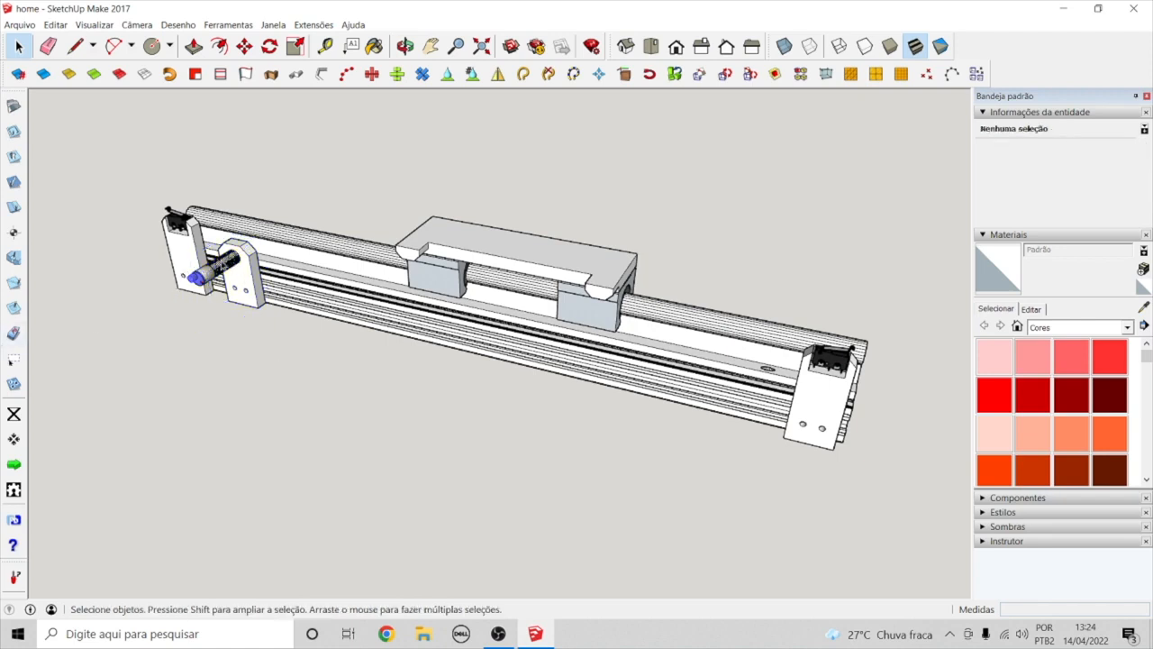
Step: Move the carriage about 171 mm back along the rail so its bearing block sits in front of the threaded sensor
{"action": "left_click", "coordinate": [405, 46]}
{"action": "left_click_drag", "start_coordinate": [407, 126], "coordinate": [661, 163]}
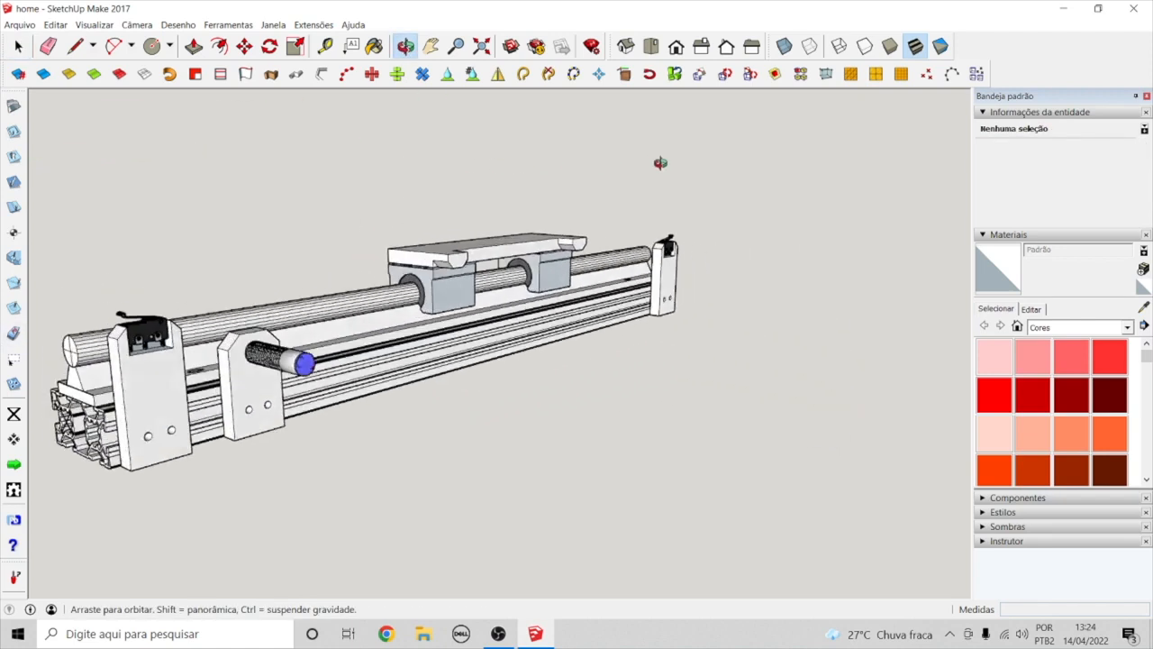
{"action": "left_click_drag", "start_coordinate": [533, 327], "coordinate": [486, 347]}
{"action": "scroll", "coordinate": [673, 215], "scroll_direction": "down", "scroll_amount": 3}
{"action": "left_click_drag", "start_coordinate": [567, 293], "coordinate": [543, 331]}
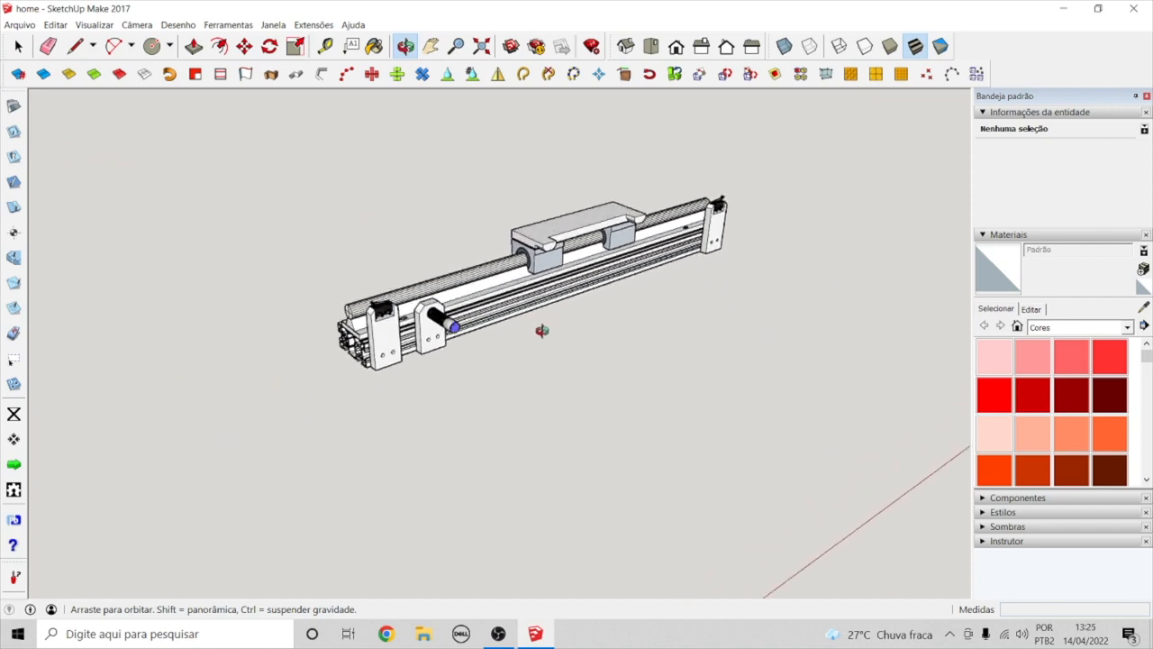
{"action": "left_click", "coordinate": [27, 48]}
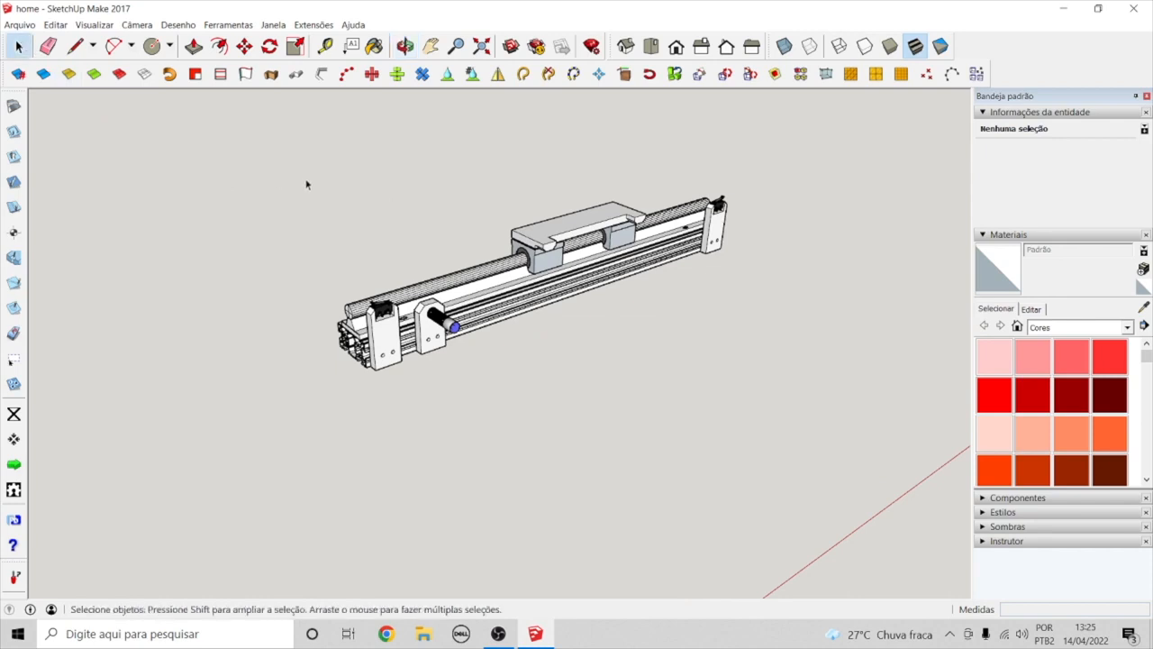
{"action": "scroll", "coordinate": [487, 301], "scroll_direction": "up", "scroll_amount": 3}
{"action": "left_click", "coordinate": [606, 186]}
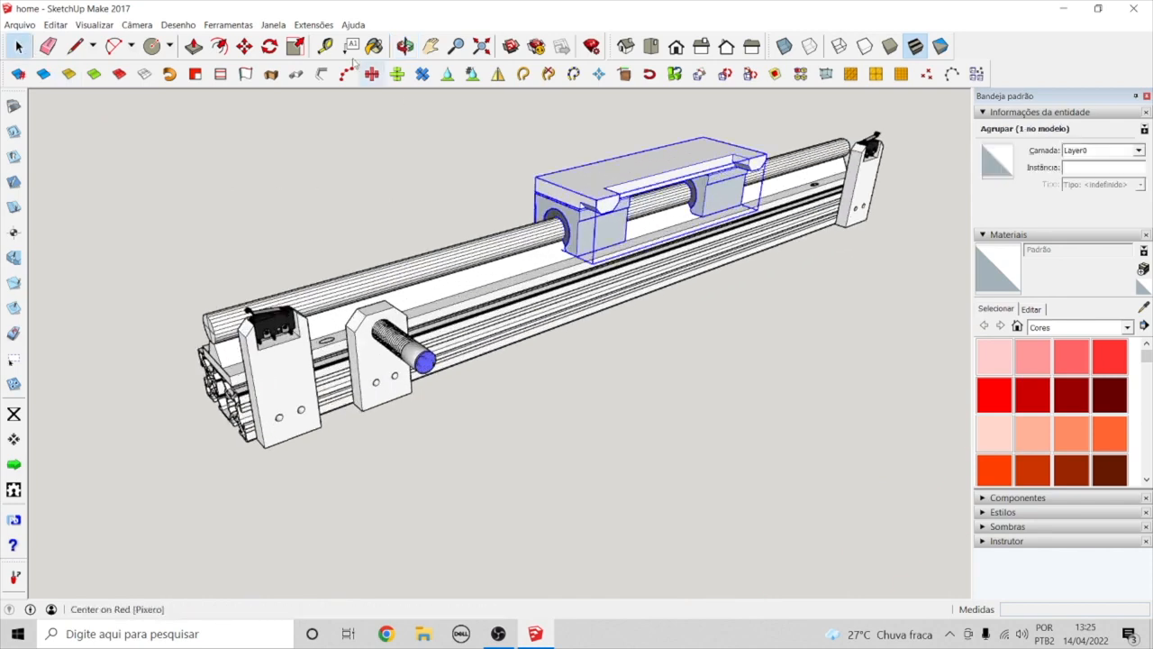
{"action": "left_click", "coordinate": [244, 46]}
{"action": "left_click", "coordinate": [635, 168]}
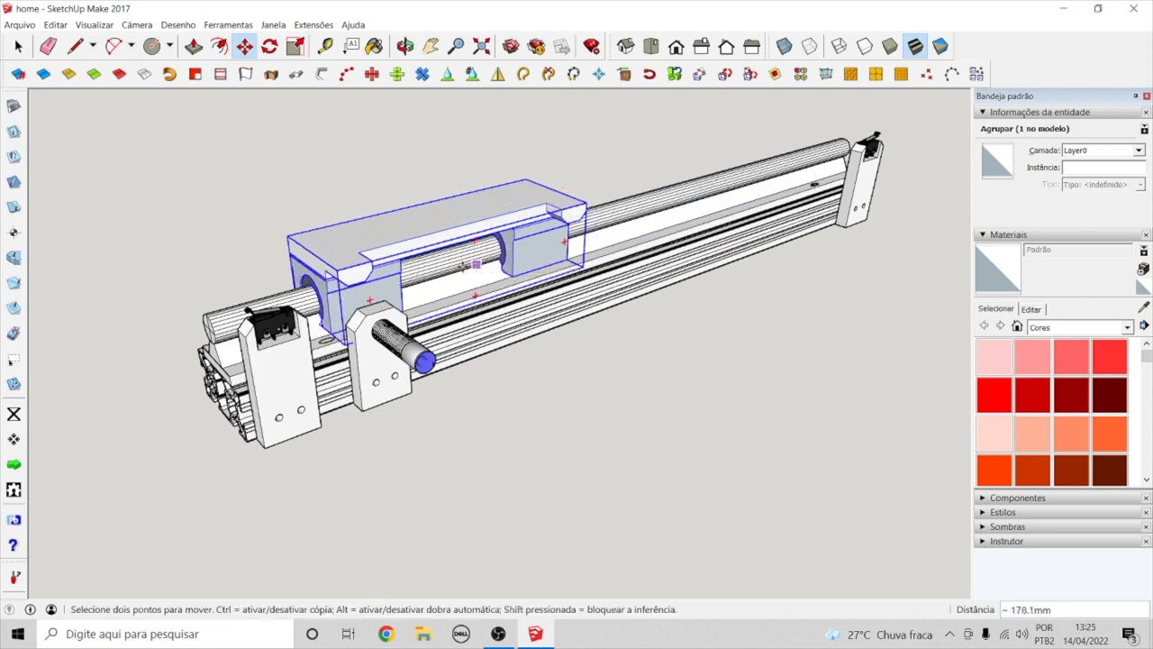
{"action": "left_click", "coordinate": [456, 218]}
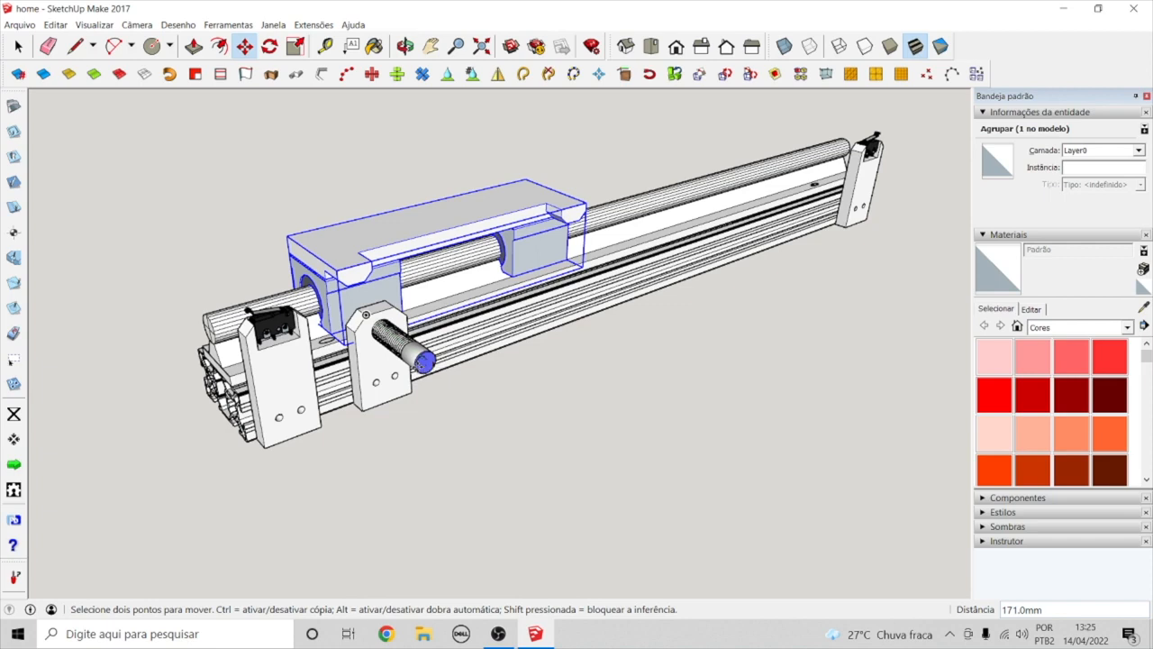
Step: Examine how the sensor tip faces the side of the carriage's bearing block, viewed from the rail end
{"action": "left_click", "coordinate": [405, 46]}
{"action": "left_click_drag", "start_coordinate": [373, 240], "coordinate": [574, 278]}
{"action": "scroll", "coordinate": [476, 287], "scroll_direction": "up", "scroll_amount": 6}
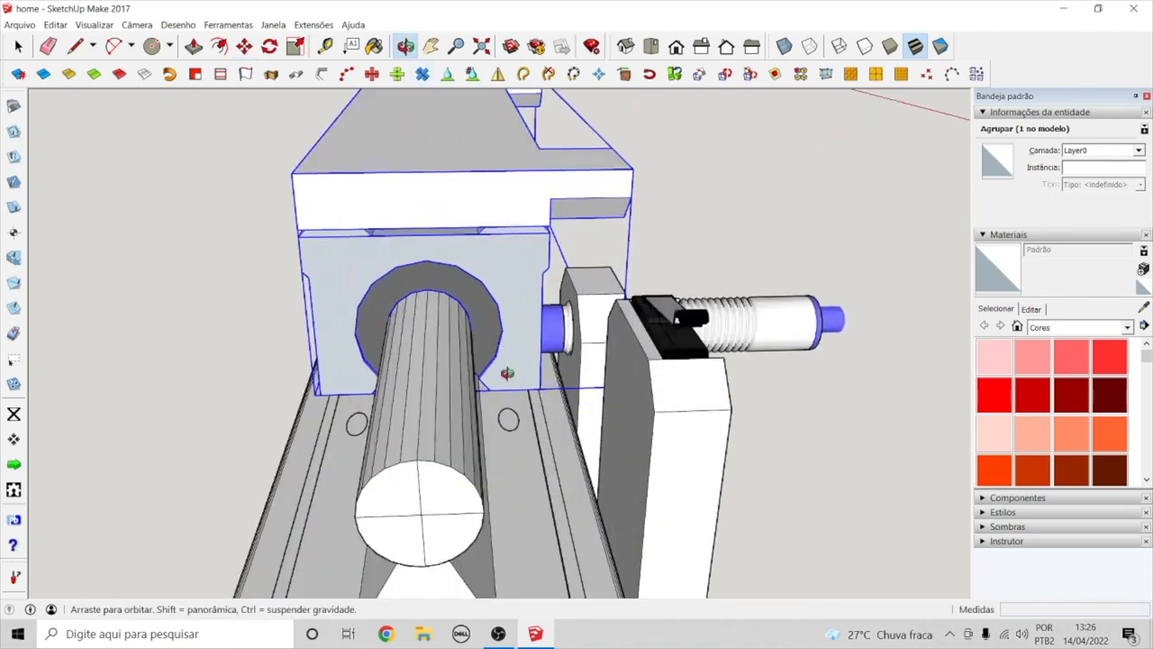
{"action": "left_click_drag", "start_coordinate": [469, 267], "coordinate": [375, 432]}
{"action": "middle_click_drag", "start_coordinate": [546, 354], "coordinate": [377, 348]}
{"action": "scroll", "coordinate": [378, 348], "scroll_direction": "down", "scroll_amount": 8}
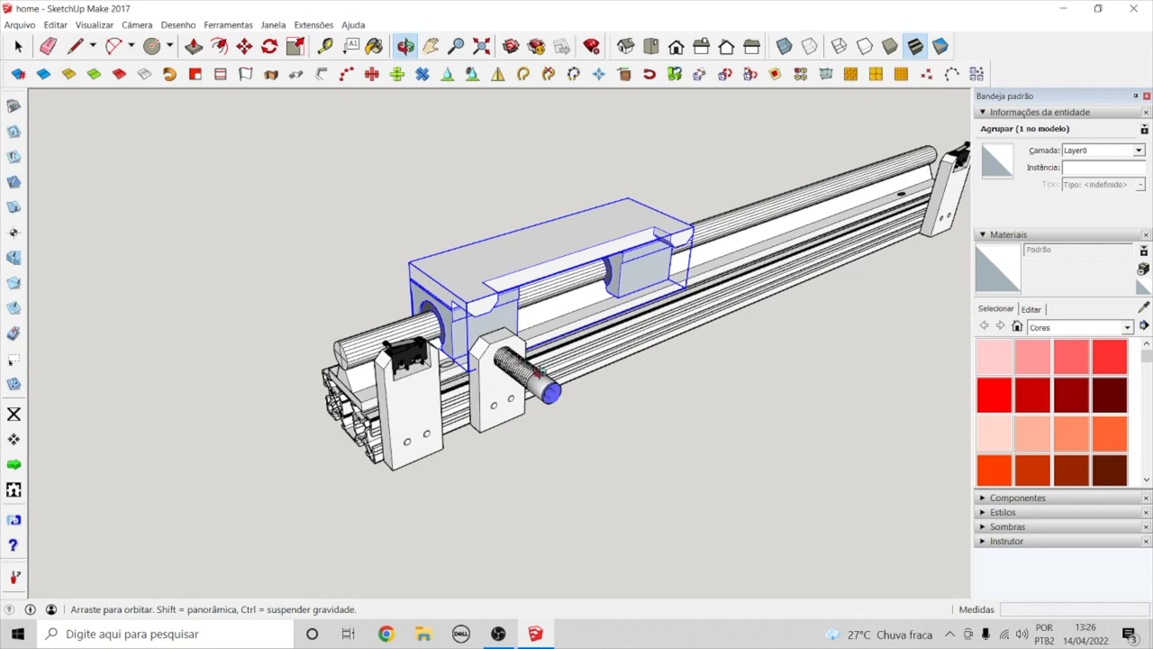
{"action": "key", "text": "space"}
{"action": "left_click", "coordinate": [658, 439]}
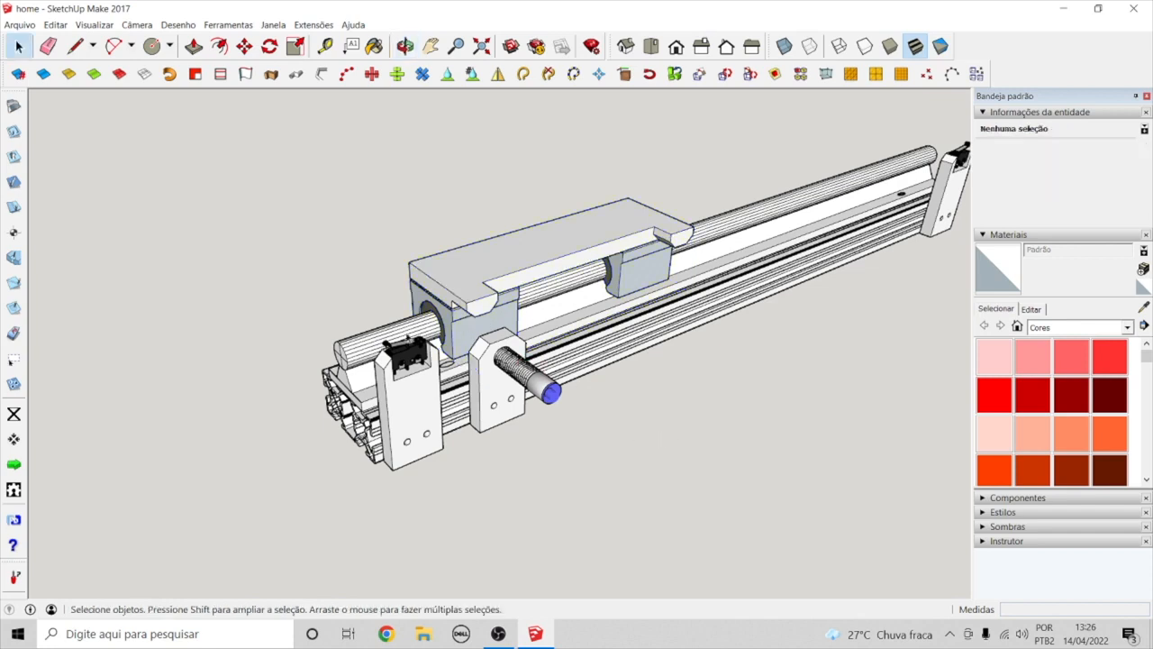
Step: Move the carriage about 195 mm along the rail from the sensor toward the far limit switch
{"action": "scroll", "coordinate": [342, 334], "scroll_direction": "down", "scroll_amount": 4}
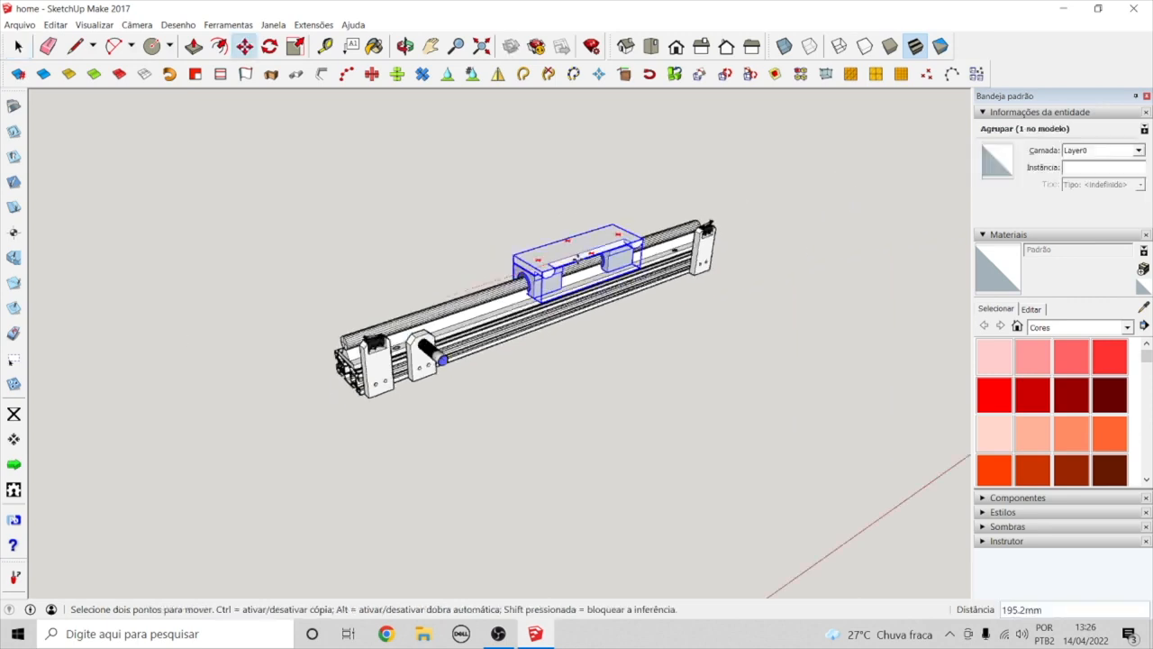
{"action": "key", "text": "space"}
{"action": "left_click", "coordinate": [458, 422]}
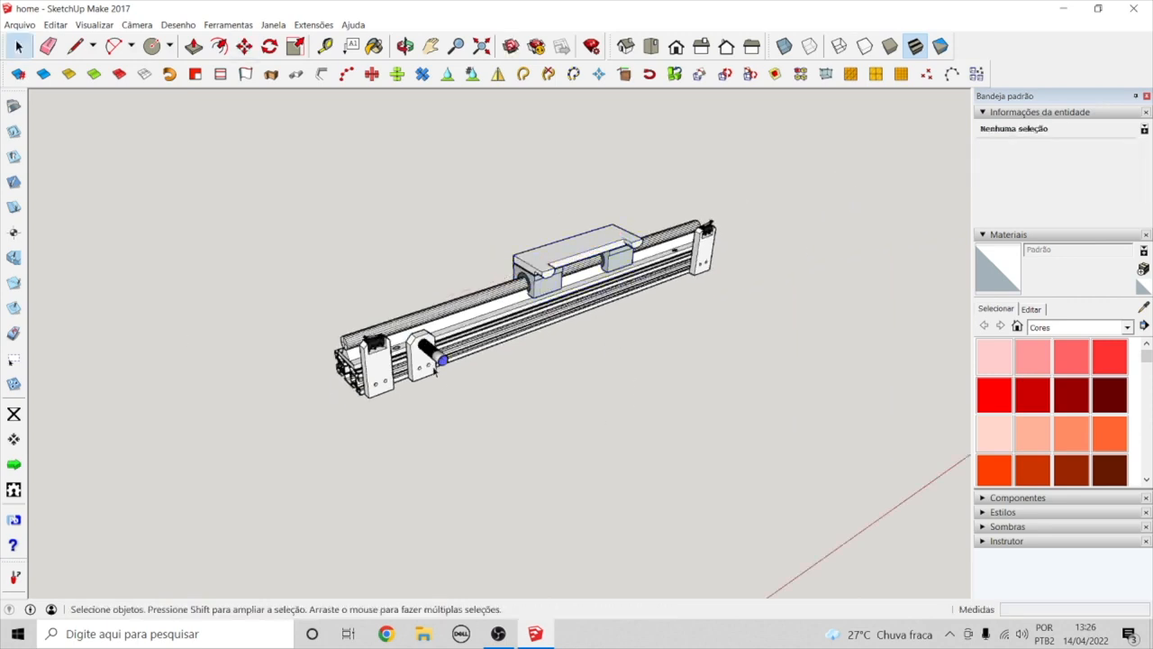
Step: Examine the threaded sensor on its bracket close up and from the rail's end
{"action": "scroll", "coordinate": [429, 357], "scroll_direction": "up", "scroll_amount": 2}
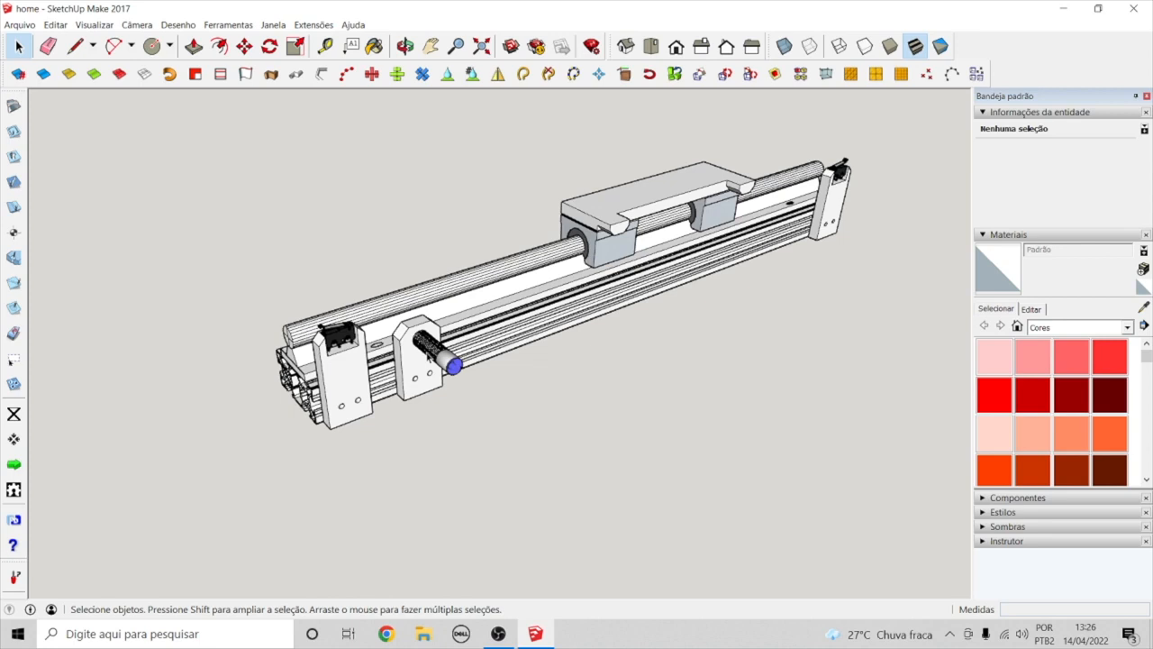
{"action": "scroll", "coordinate": [431, 358], "scroll_direction": "up", "scroll_amount": 3}
{"action": "left_click", "coordinate": [455, 347]}
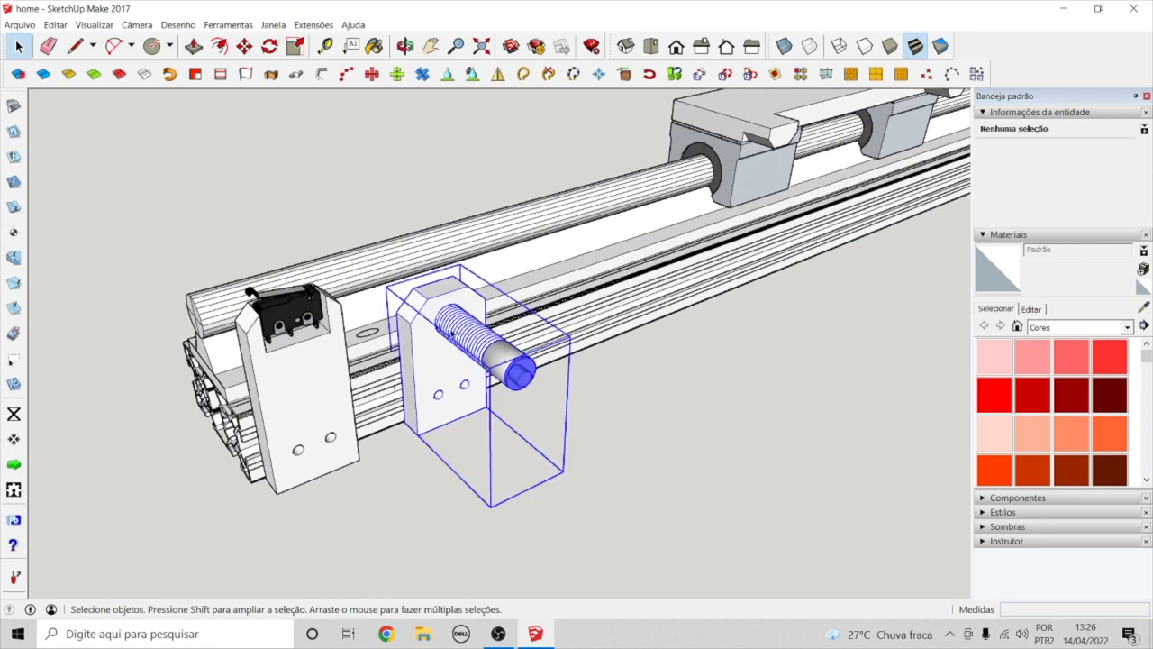
{"action": "left_click", "coordinate": [595, 424]}
{"action": "left_click", "coordinate": [405, 46]}
{"action": "left_click_drag", "start_coordinate": [324, 226], "coordinate": [414, 296]}
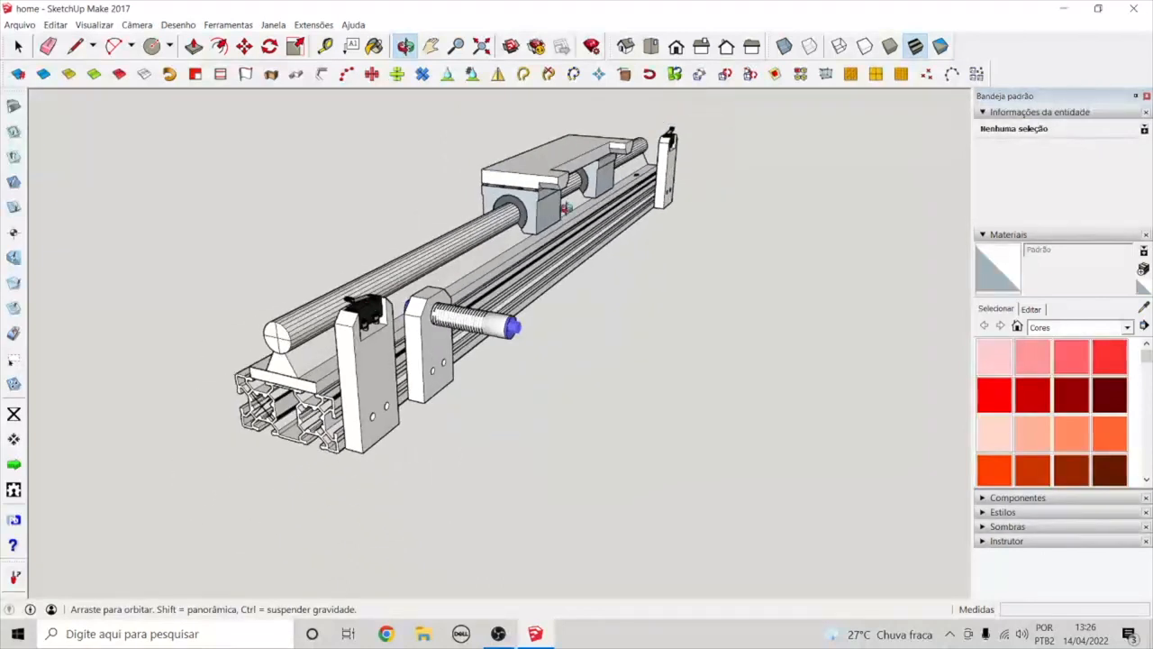
Step: Move the carriage about 180 mm along the red axis toward the near rail end, alongside the sensor
{"action": "key", "text": "space"}
{"action": "left_click", "coordinate": [568, 164]}
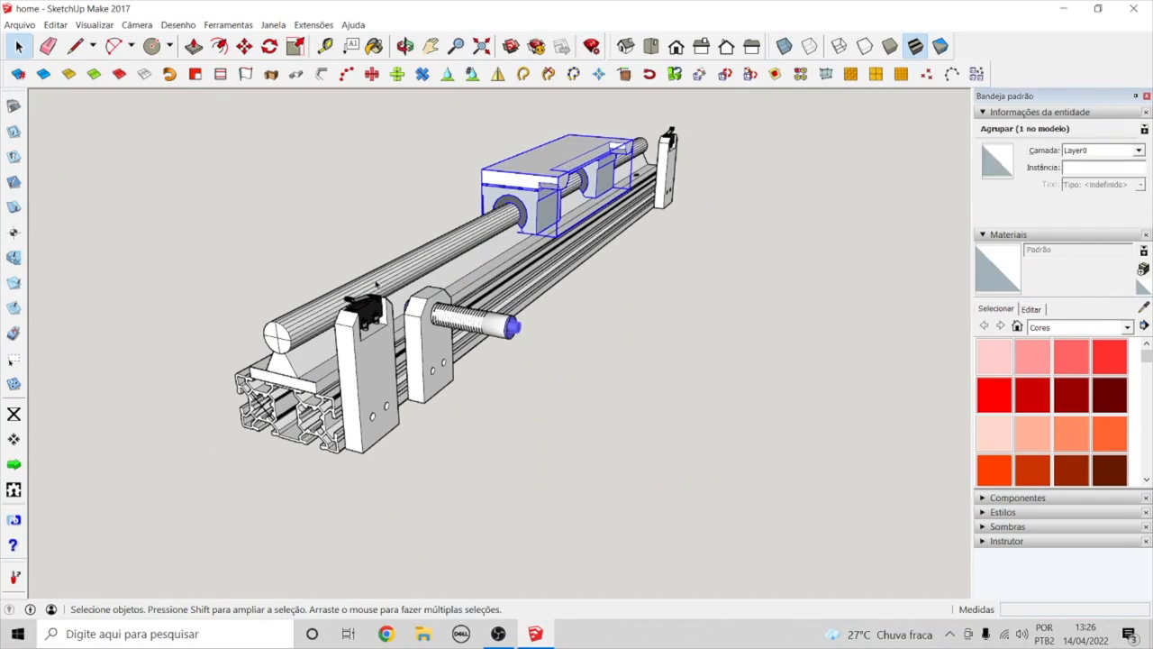
{"action": "left_click", "coordinate": [244, 46]}
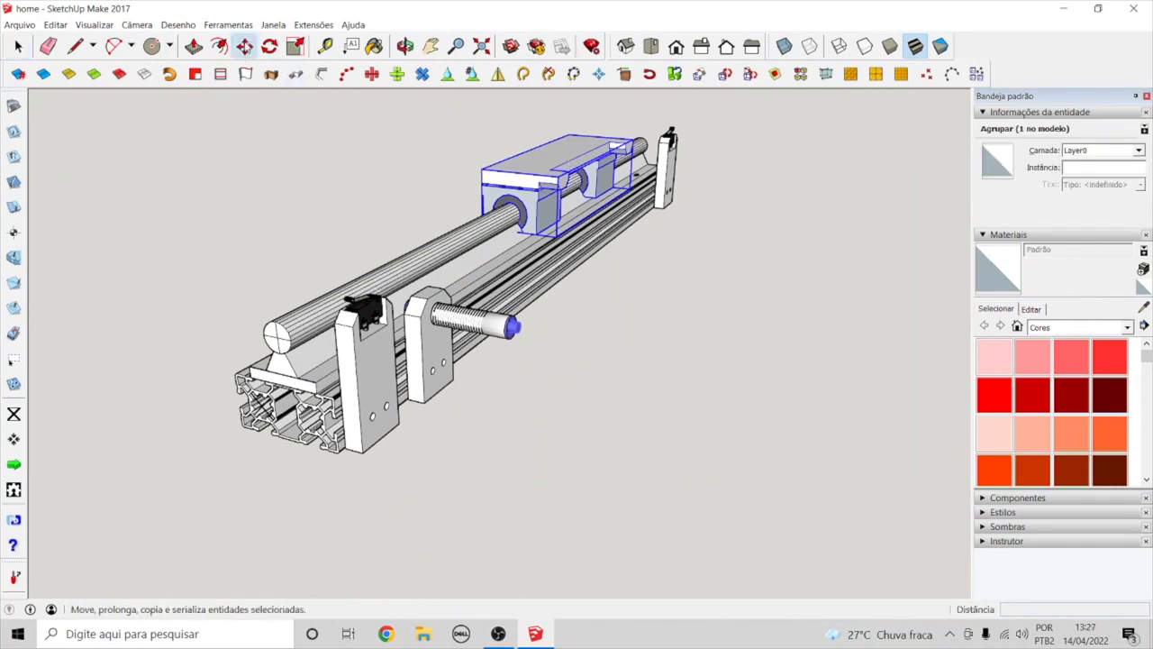
{"action": "left_click", "coordinate": [563, 149]}
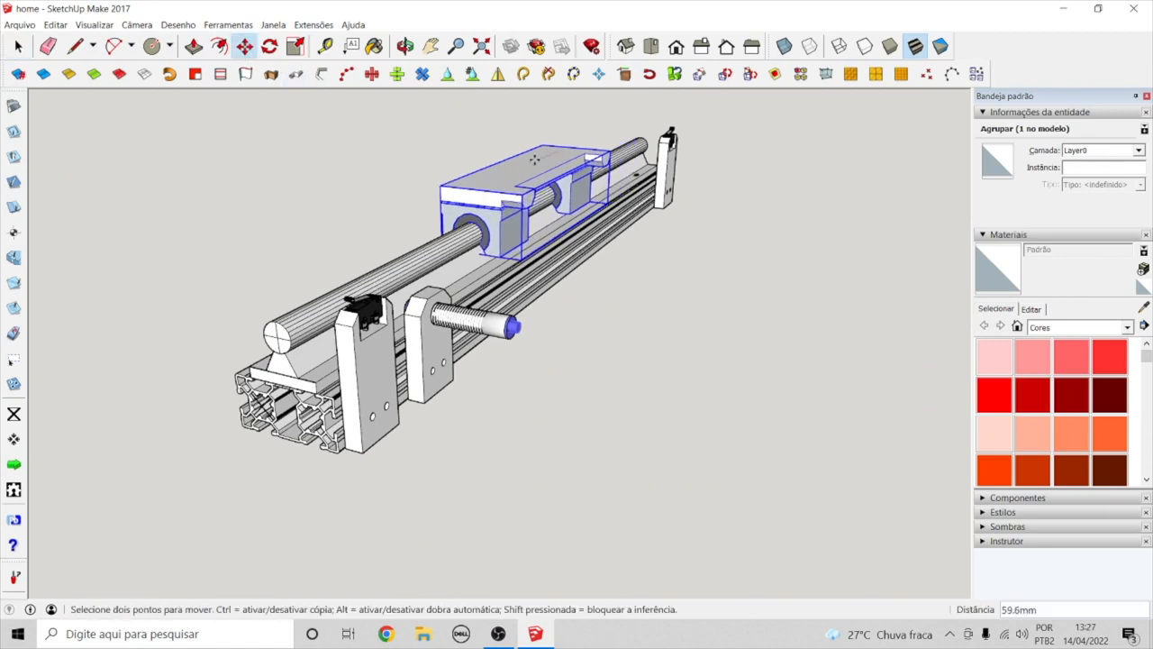
{"action": "left_click", "coordinate": [461, 195]}
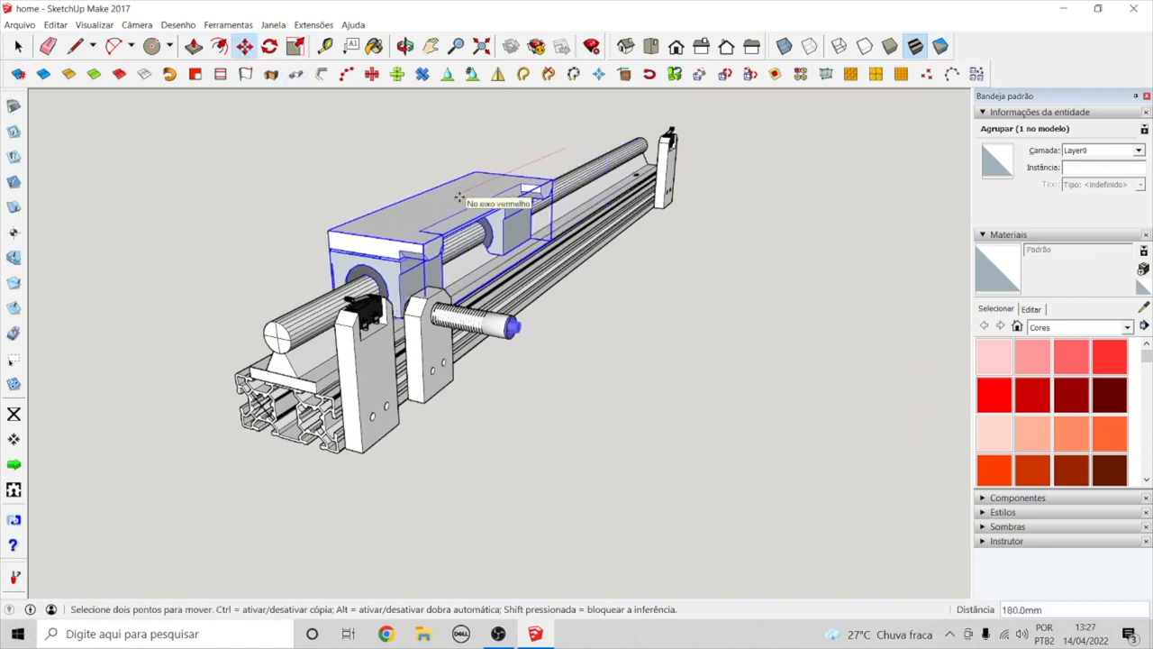
Step: Examine the gap between the sensor tip and the bearing block, with the nearby limit switch in view
{"action": "left_click", "coordinate": [407, 46]}
{"action": "left_click_drag", "start_coordinate": [379, 283], "coordinate": [520, 359]}
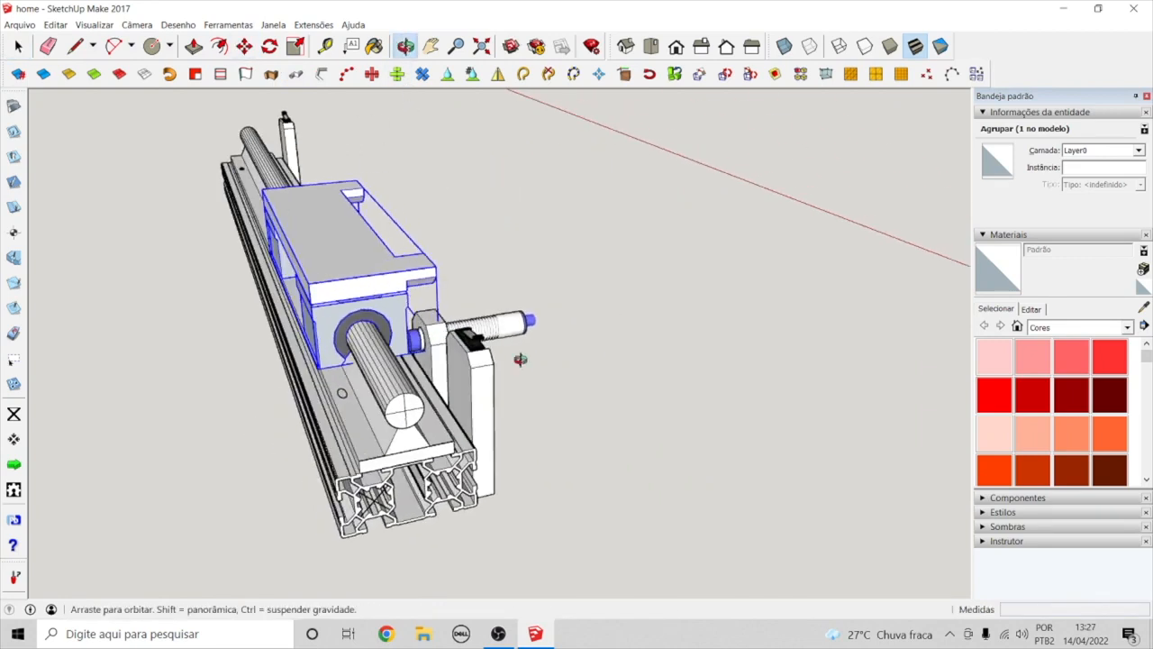
{"action": "scroll", "coordinate": [414, 342], "scroll_direction": "up", "scroll_amount": 6}
{"action": "left_click_drag", "start_coordinate": [416, 340], "coordinate": [412, 416]}
{"action": "scroll", "coordinate": [410, 416], "scroll_direction": "down", "scroll_amount": 4}
{"action": "key", "text": "space"}
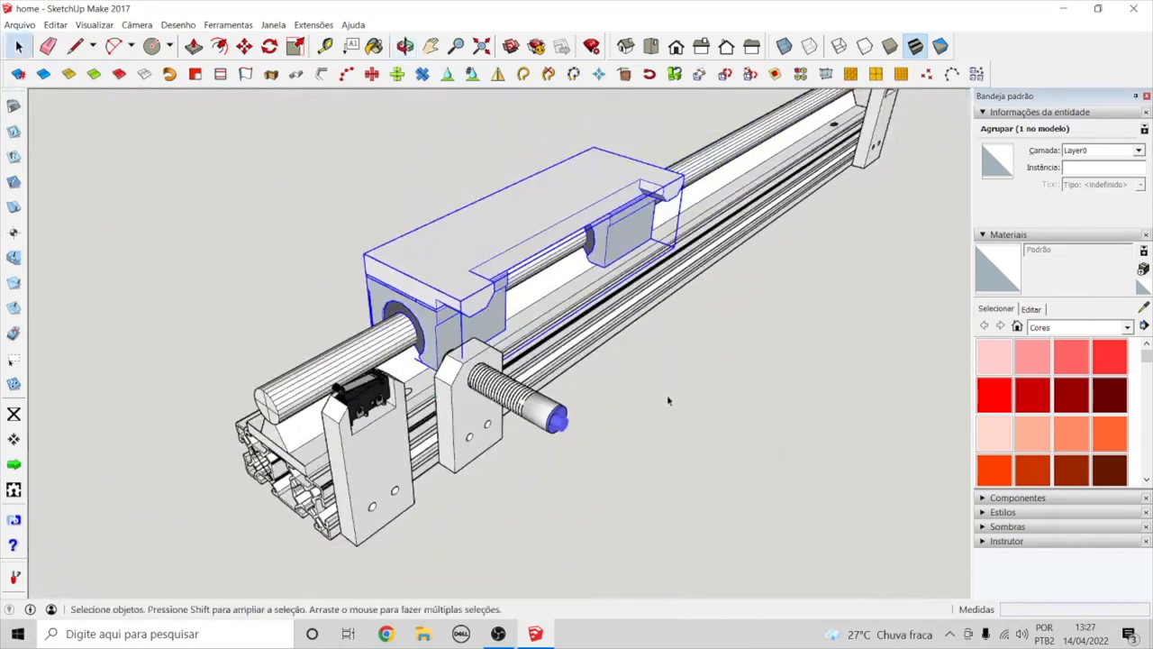
{"action": "left_click", "coordinate": [666, 400]}
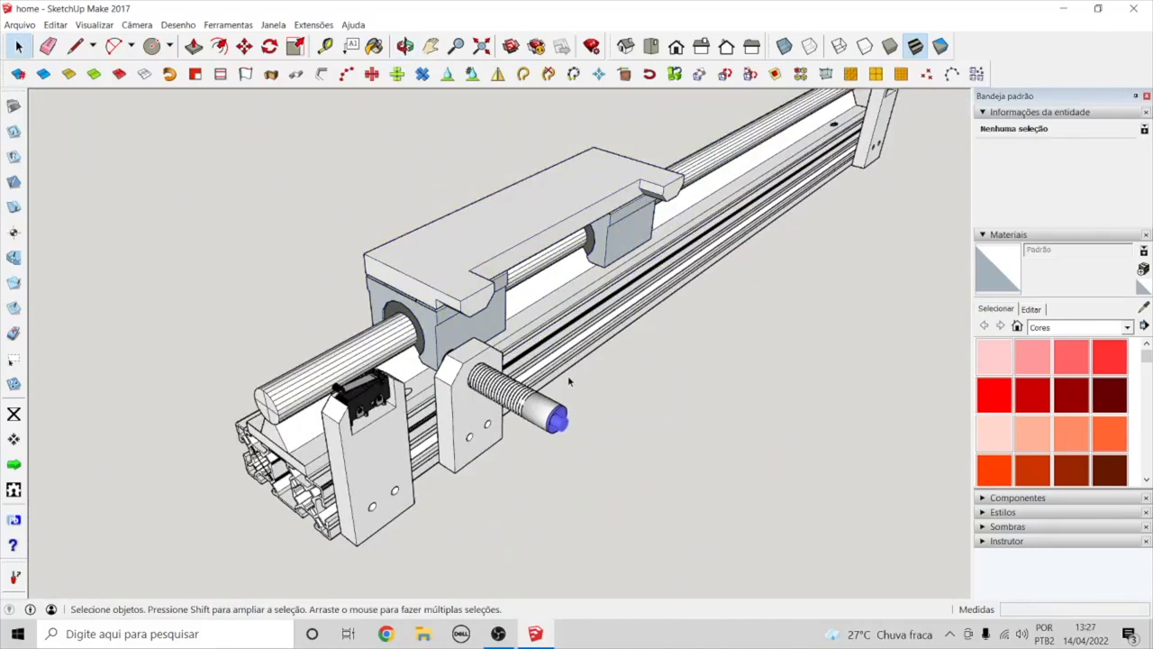
Step: Move the carriage about 35 mm along the rail, away from the near limit switch and past the sensor
{"action": "left_click", "coordinate": [440, 254]}
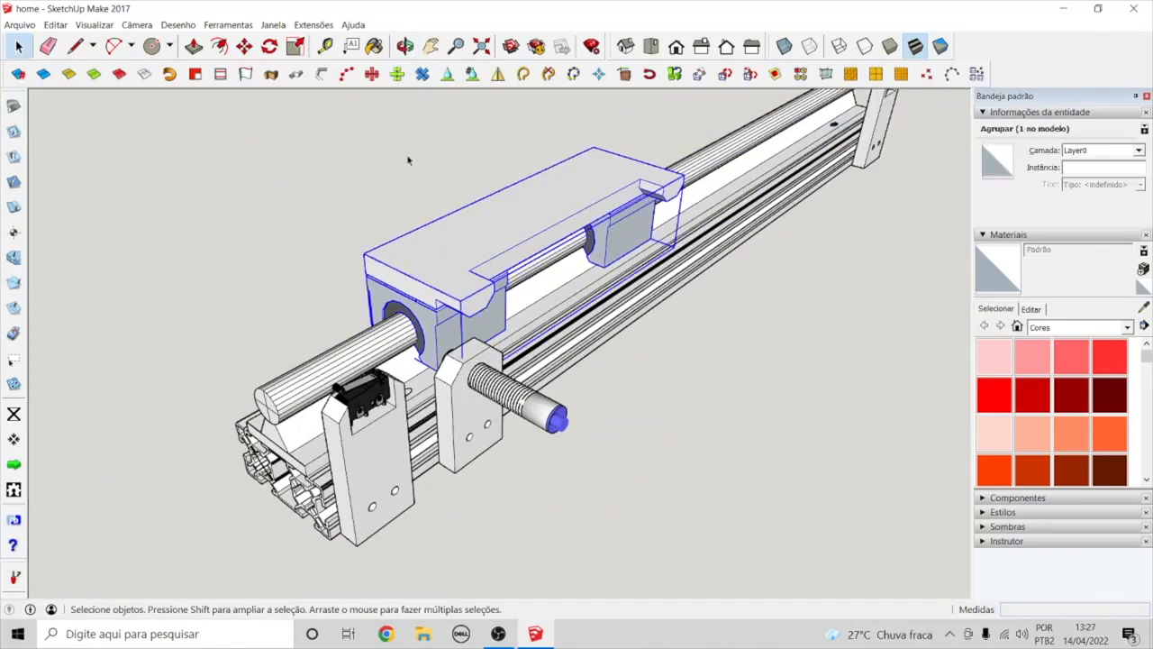
{"action": "left_click", "coordinate": [244, 46]}
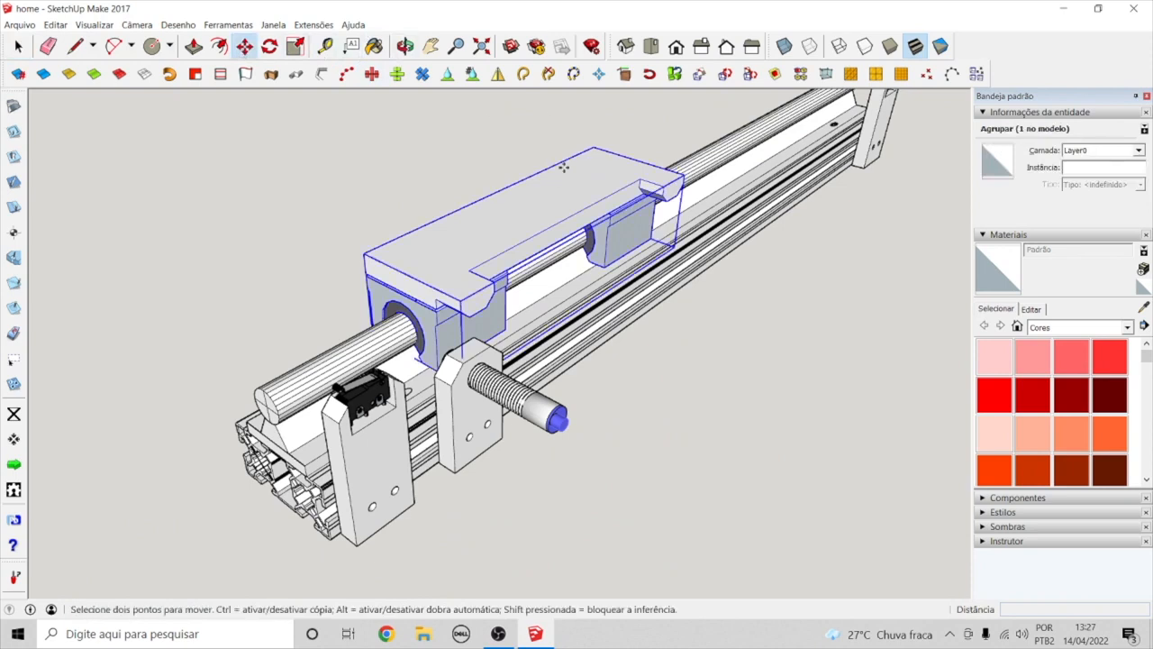
{"action": "left_click", "coordinate": [437, 325]}
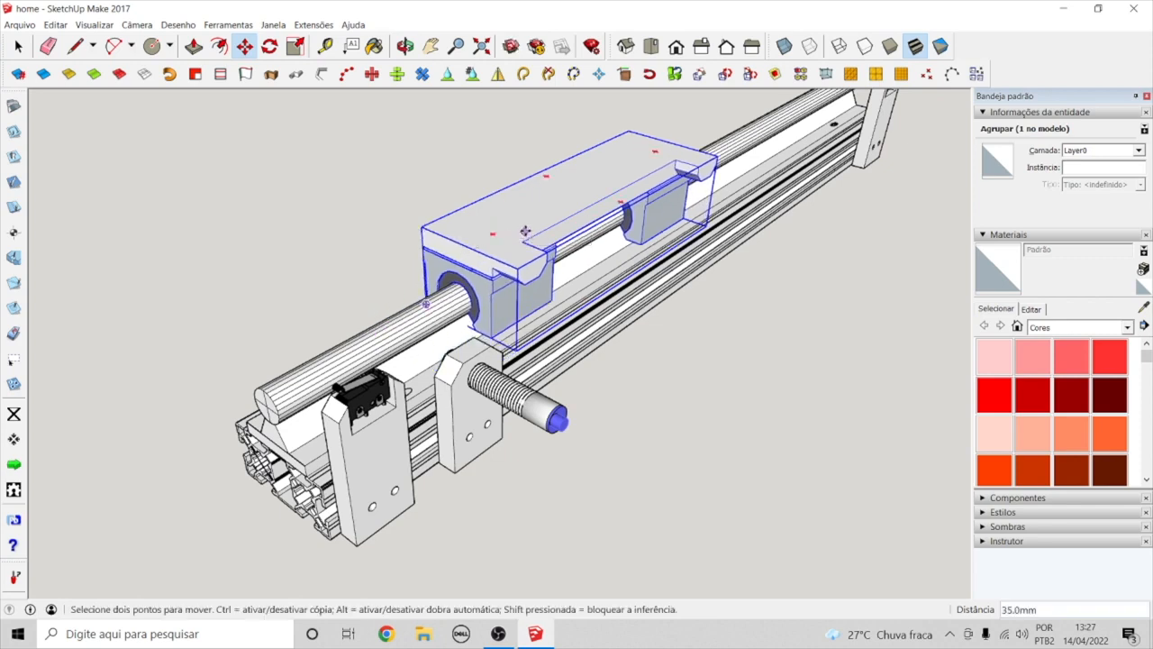
Step: Move the carriage about 34 mm back along the rail toward the near limit switch, beside the sensor, and clear the selection
{"action": "left_click", "coordinate": [526, 227]}
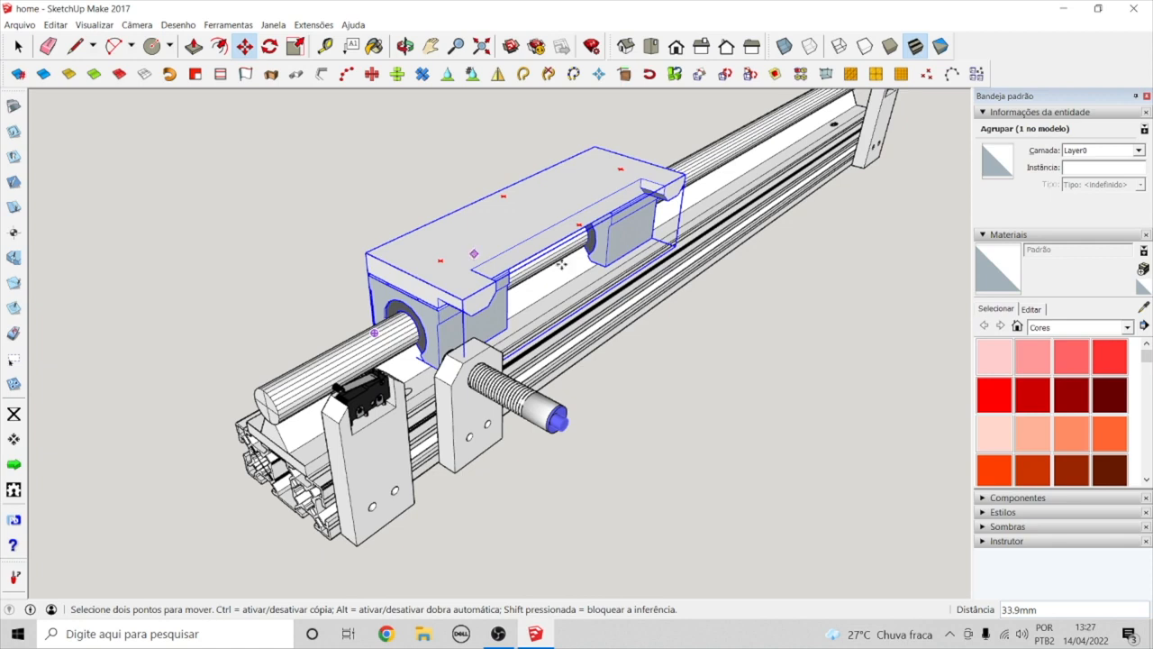
{"action": "key", "text": "space"}
{"action": "left_click", "coordinate": [678, 445]}
{"action": "scroll", "coordinate": [410, 435], "scroll_direction": "down", "scroll_amount": 5}
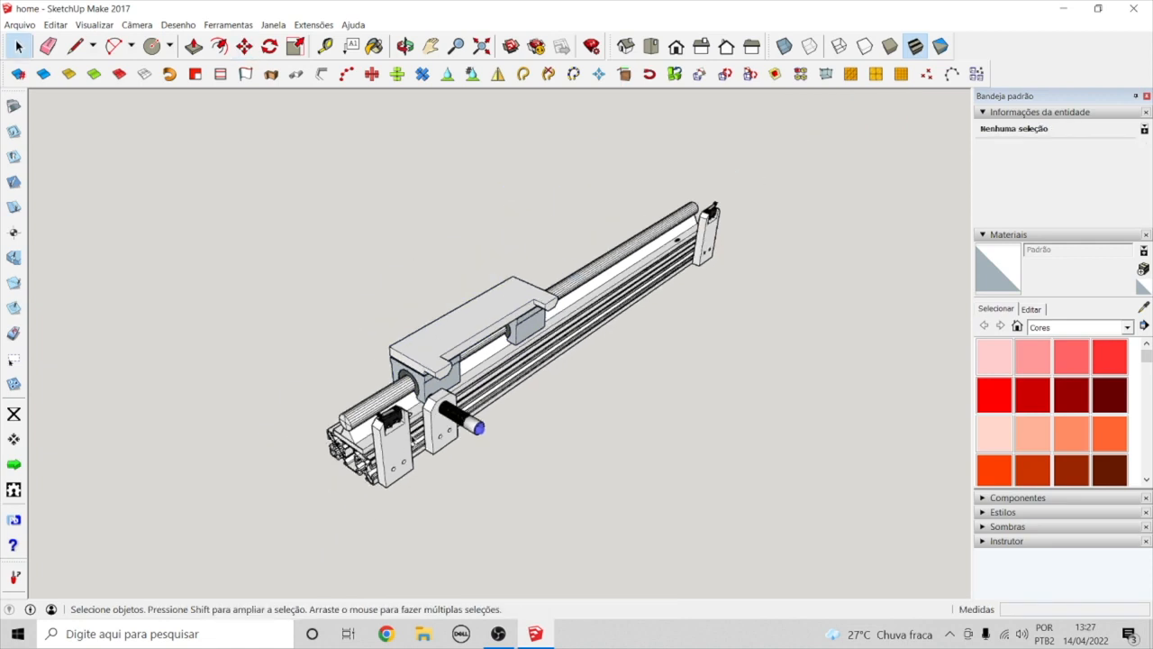
Step: Slide the carriage along the rail away from the near limit switch, and return it about 72 mm to the sensor
{"action": "left_click", "coordinate": [405, 46]}
{"action": "left_click_drag", "start_coordinate": [333, 153], "coordinate": [201, 121]}
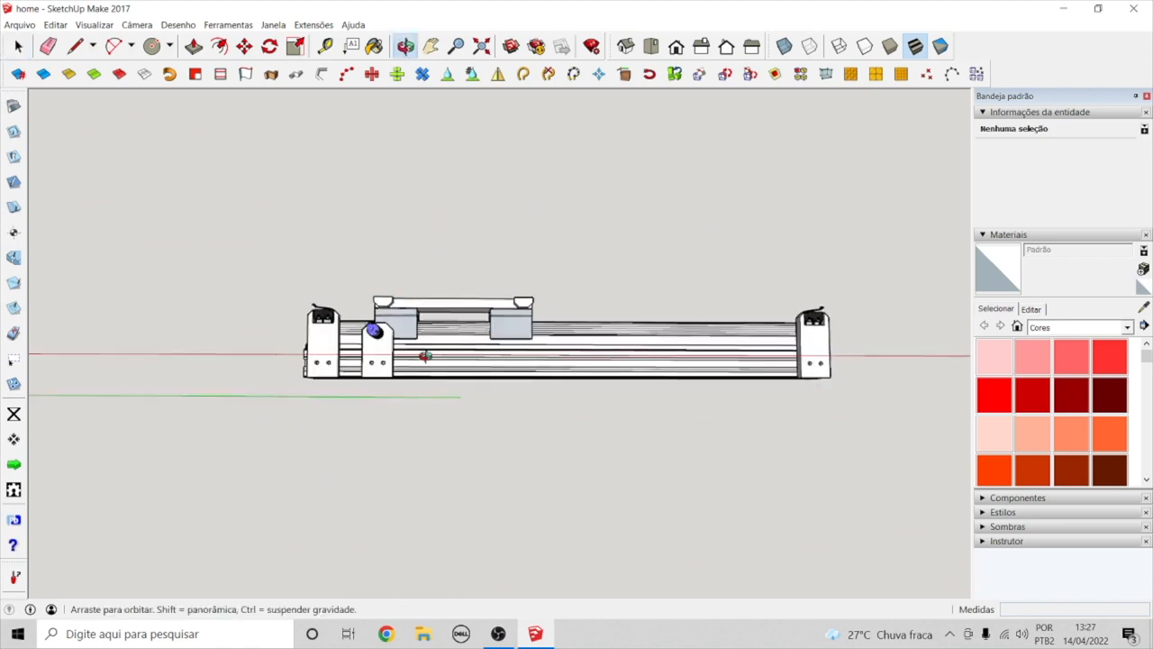
{"action": "left_click_drag", "start_coordinate": [423, 353], "coordinate": [478, 474]}
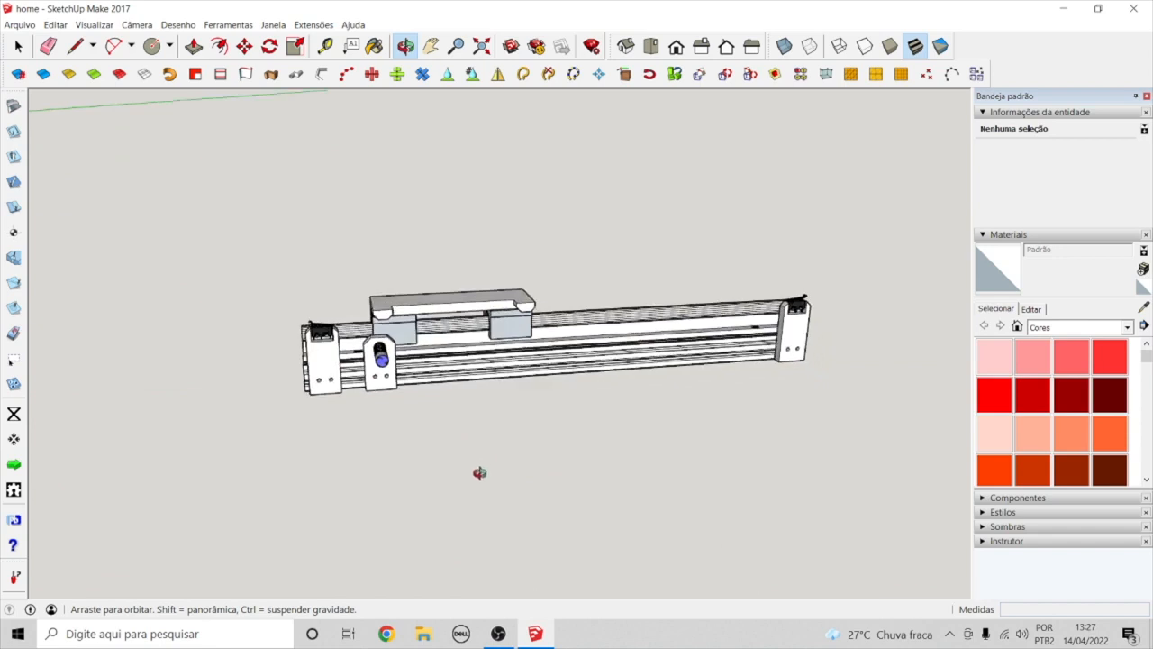
{"action": "scroll", "coordinate": [423, 419], "scroll_direction": "up", "scroll_amount": 3}
{"action": "left_click_drag", "start_coordinate": [328, 309], "coordinate": [225, 356]}
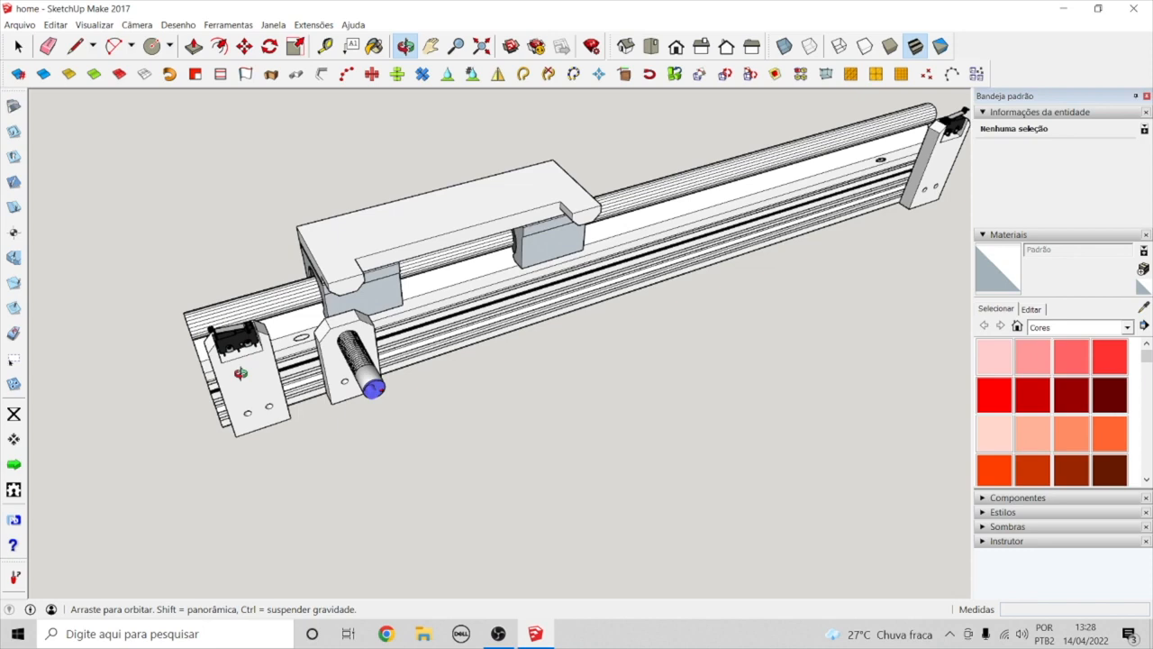
{"action": "key", "text": "space"}
{"action": "left_click", "coordinate": [430, 227]}
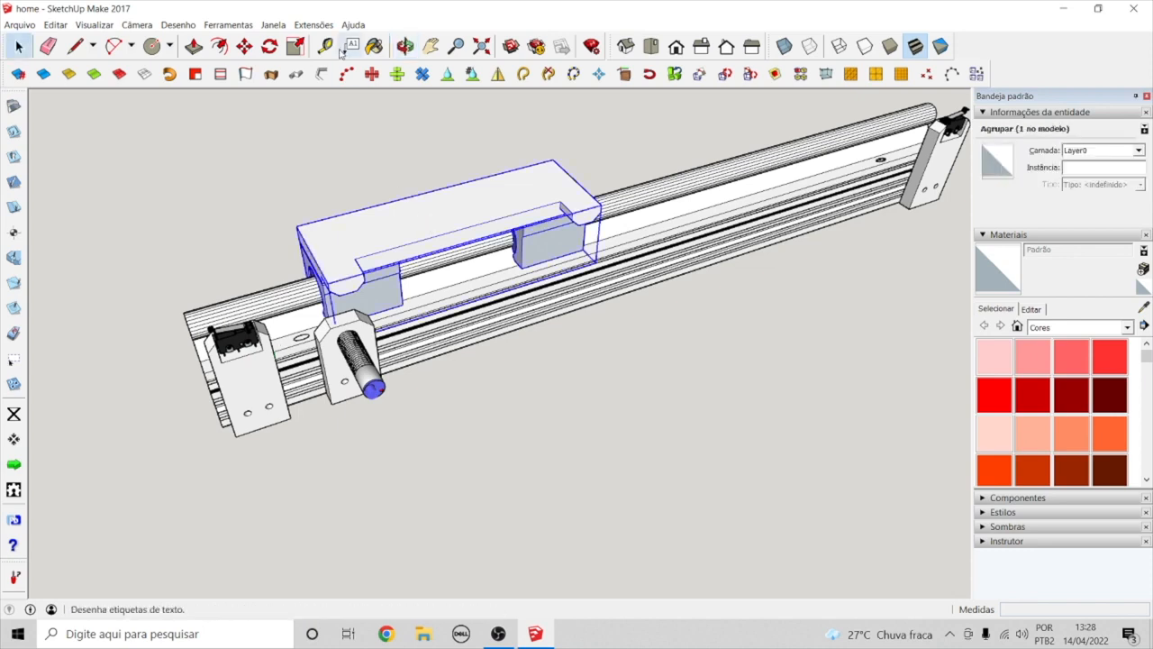
{"action": "left_click", "coordinate": [244, 46]}
{"action": "left_click", "coordinate": [414, 220]}
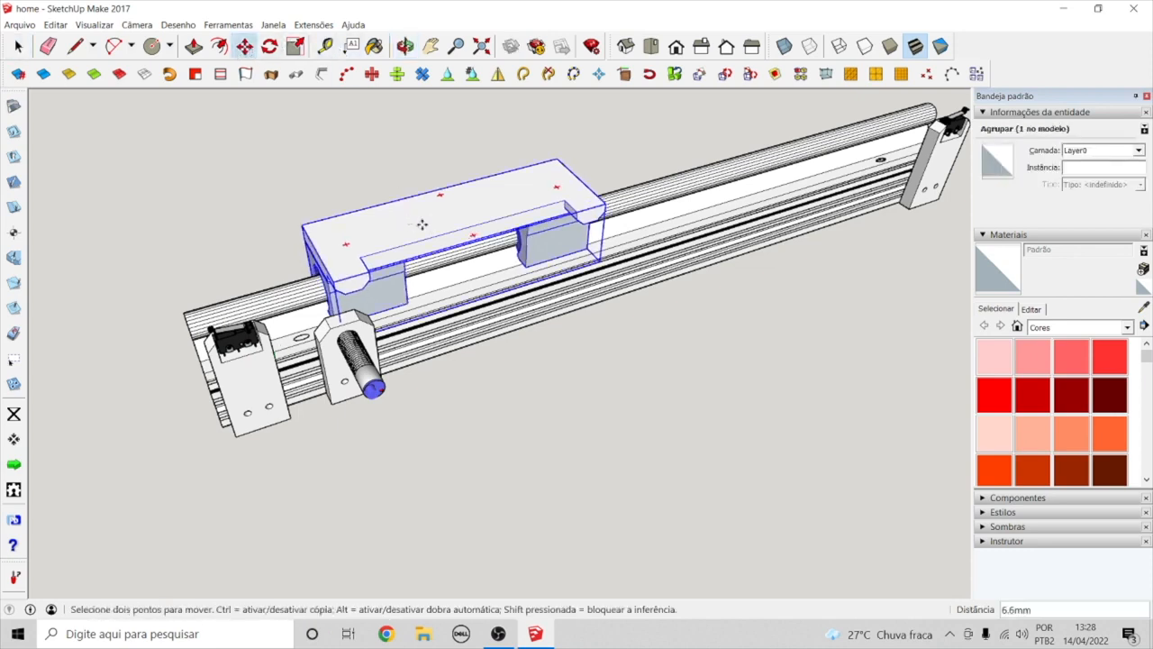
{"action": "key", "text": "Escape"}
{"action": "left_click", "coordinate": [538, 191]}
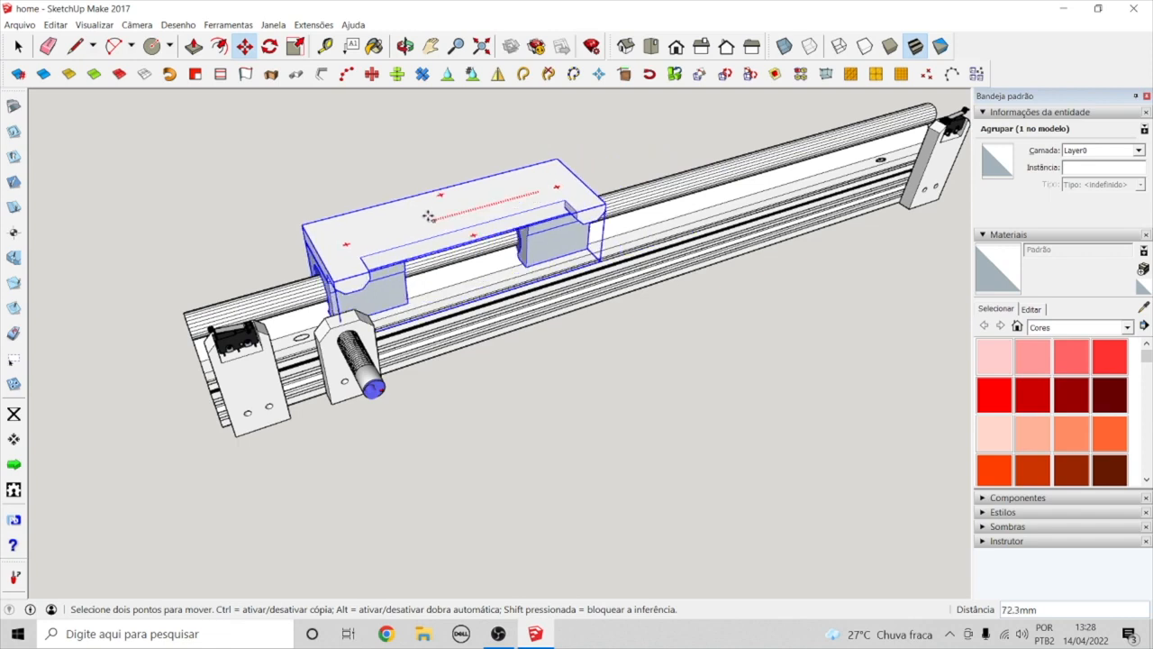
{"action": "left_click", "coordinate": [429, 213]}
Step: Shift the carriage about 7 mm along the rail toward the near limit switch and deselect it
{"action": "left_click", "coordinate": [491, 201]}
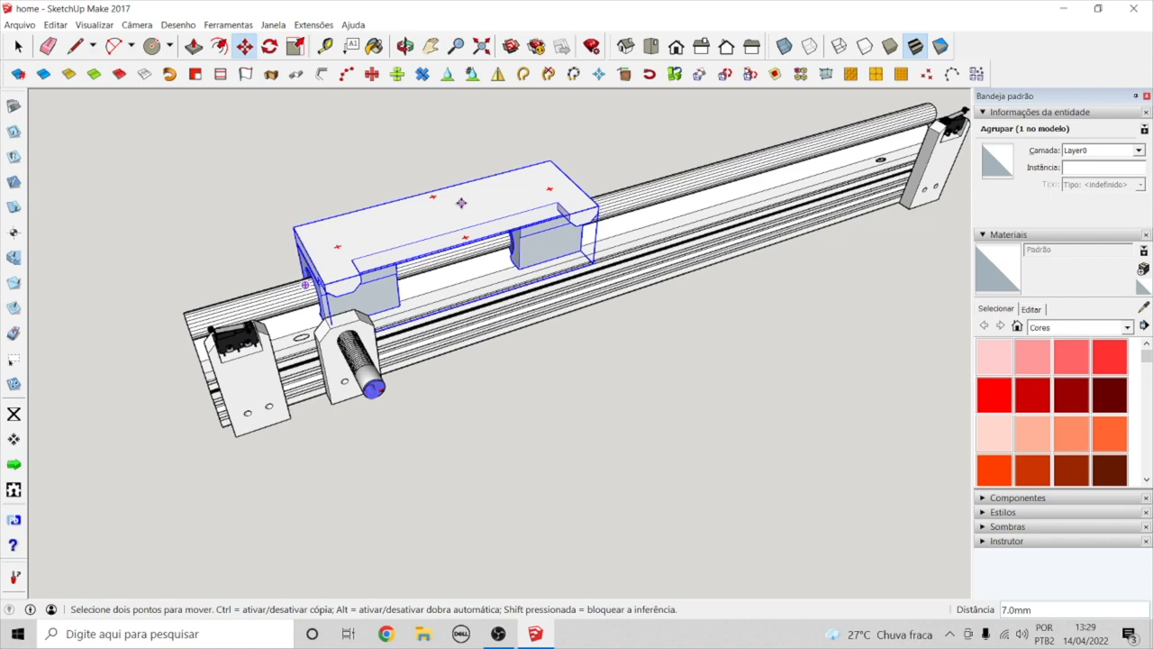
{"action": "key", "text": "space"}
{"action": "left_click", "coordinate": [598, 339]}
Step: Move the carriage along the rail toward the far limit switch, and bring it back about 219 mm beside the sensor
{"action": "left_click", "coordinate": [474, 224]}
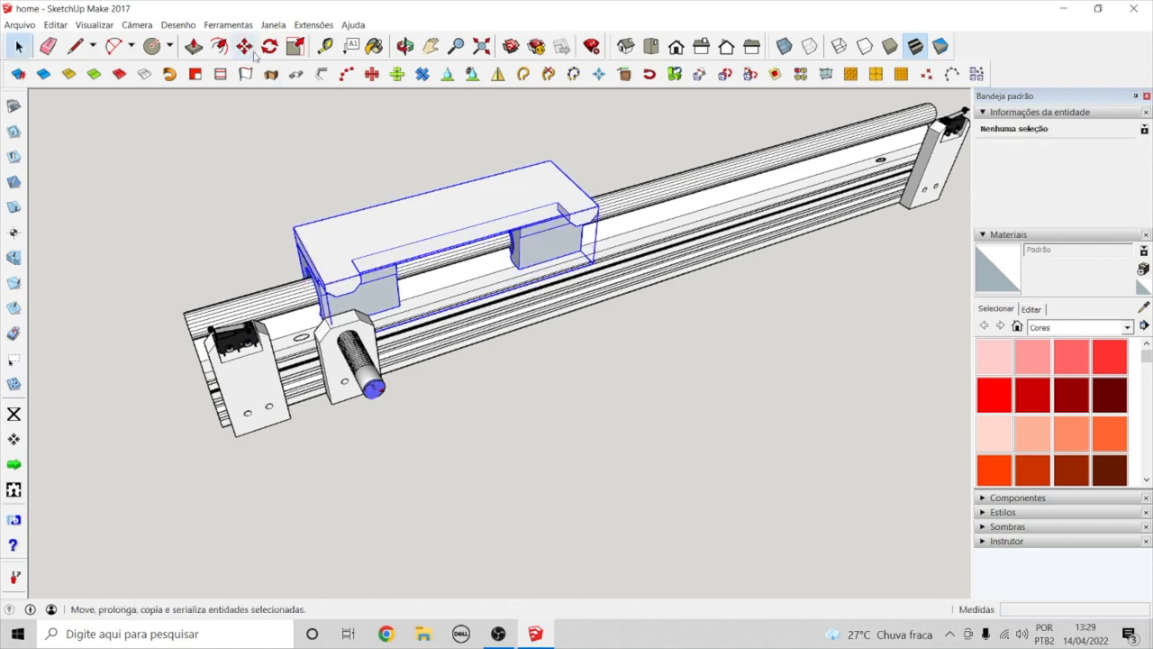
{"action": "left_click", "coordinate": [245, 47]}
{"action": "left_click", "coordinate": [433, 201]}
{"action": "left_click", "coordinate": [730, 135]}
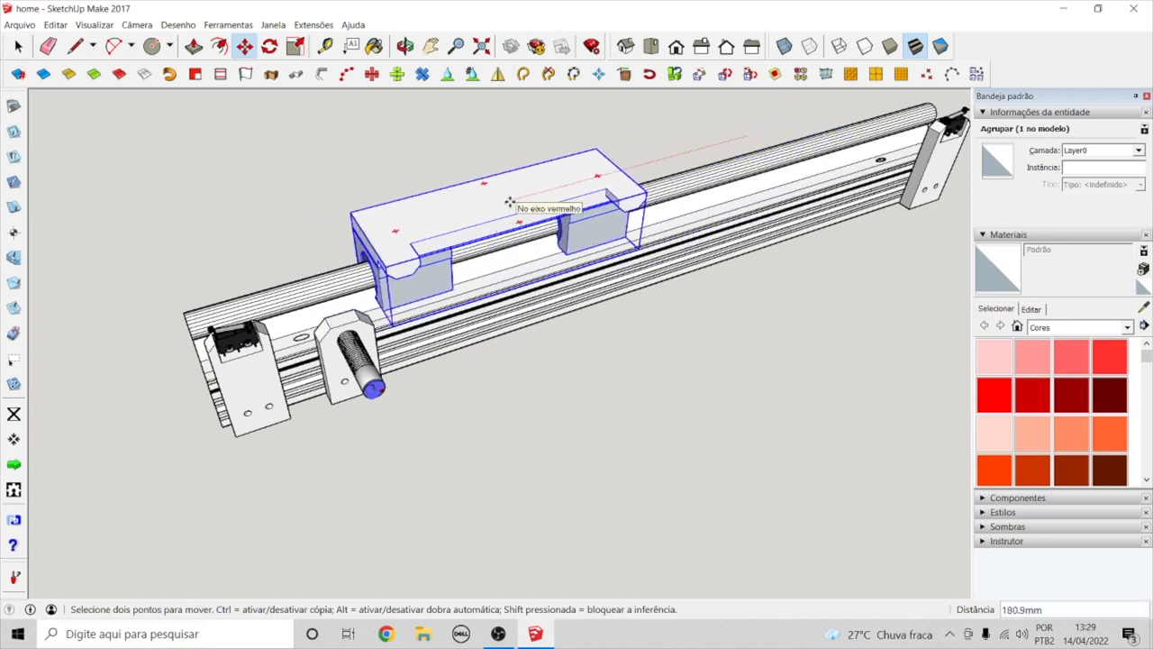
{"action": "left_click", "coordinate": [454, 224]}
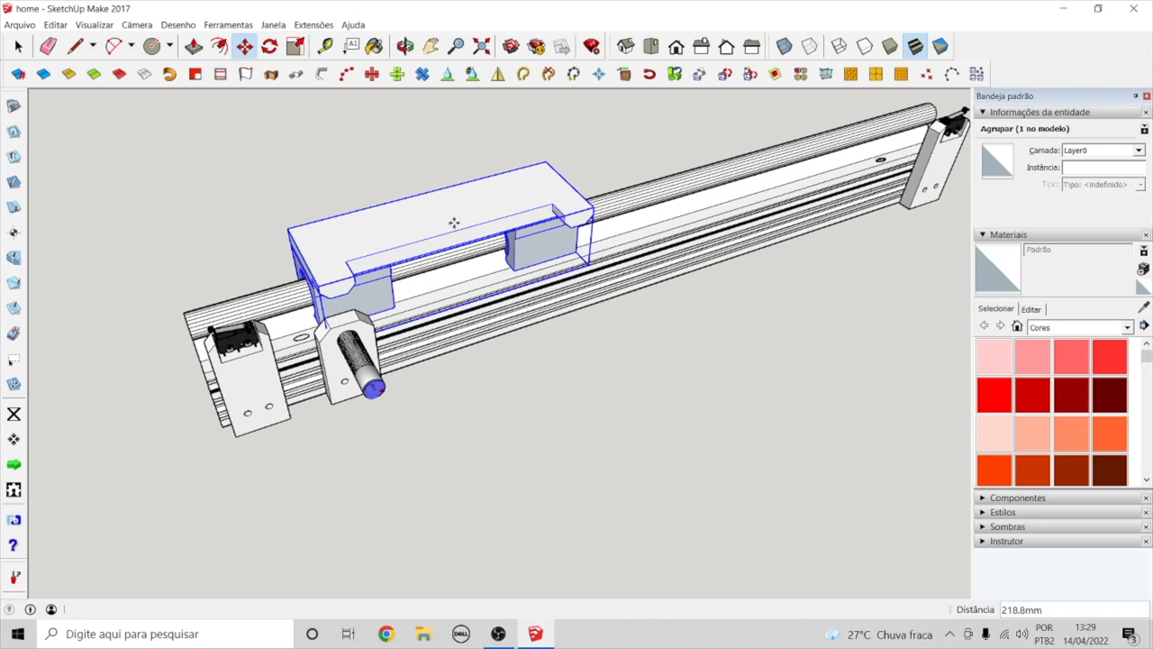
Step: Repeat the carriage's travel toward the far rail end, return it about 194 mm to the sensor, and deselect it
{"action": "left_click", "coordinate": [437, 216]}
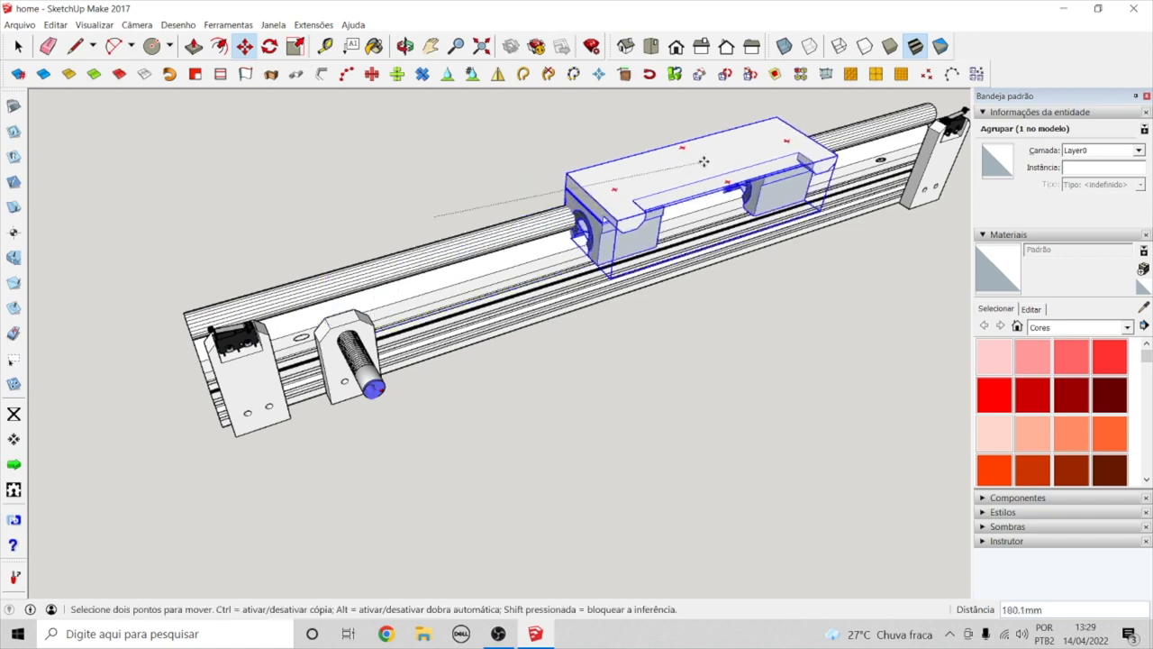
{"action": "left_click", "coordinate": [724, 142]}
{"action": "left_click", "coordinate": [724, 142]}
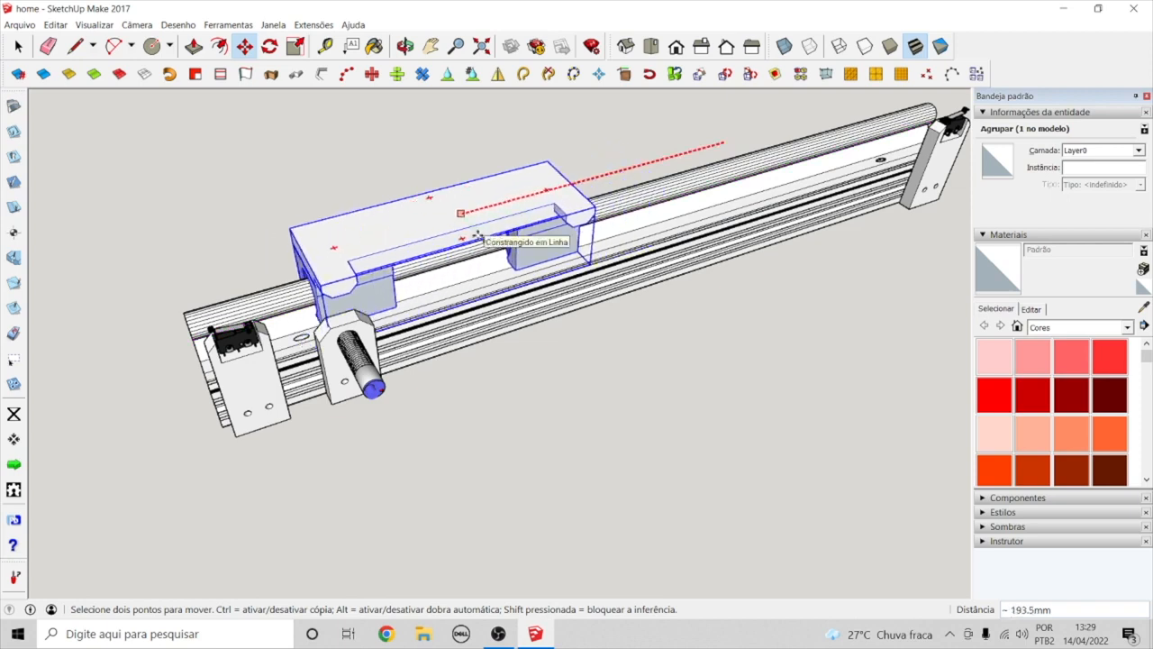
{"action": "left_click", "coordinate": [478, 234]}
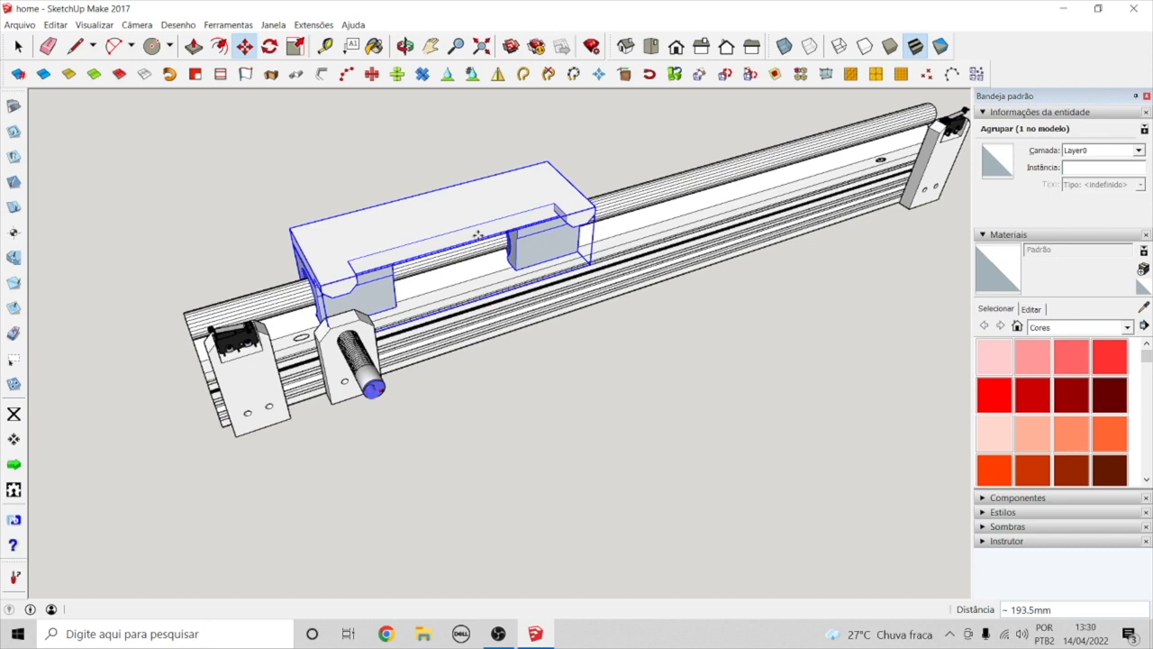
{"action": "key", "text": "space"}
{"action": "left_click", "coordinate": [569, 438]}
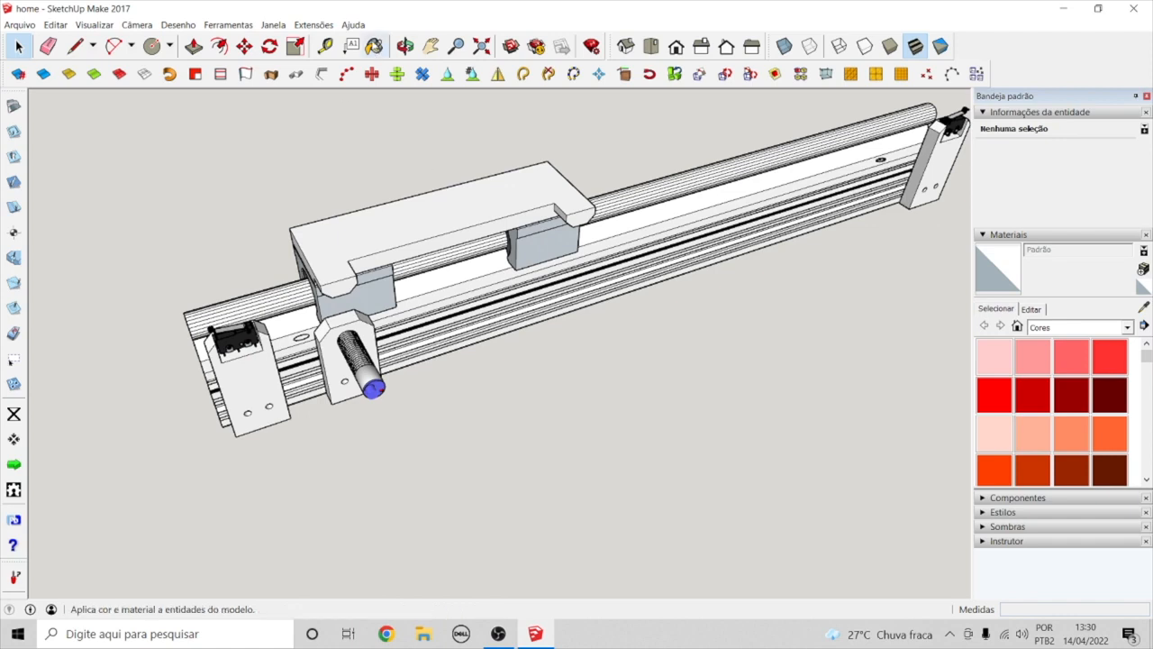
Step: Highlight the sensor bracket and the limit switch brackets at both rail ends in turn, and clear the selection
{"action": "left_click", "coordinate": [405, 45]}
{"action": "scroll", "coordinate": [462, 302], "scroll_direction": "down", "scroll_amount": 3}
{"action": "left_click_drag", "start_coordinate": [463, 302], "coordinate": [516, 272]}
{"action": "key", "text": "space"}
{"action": "scroll", "coordinate": [419, 394], "scroll_direction": "down", "scroll_amount": 2}
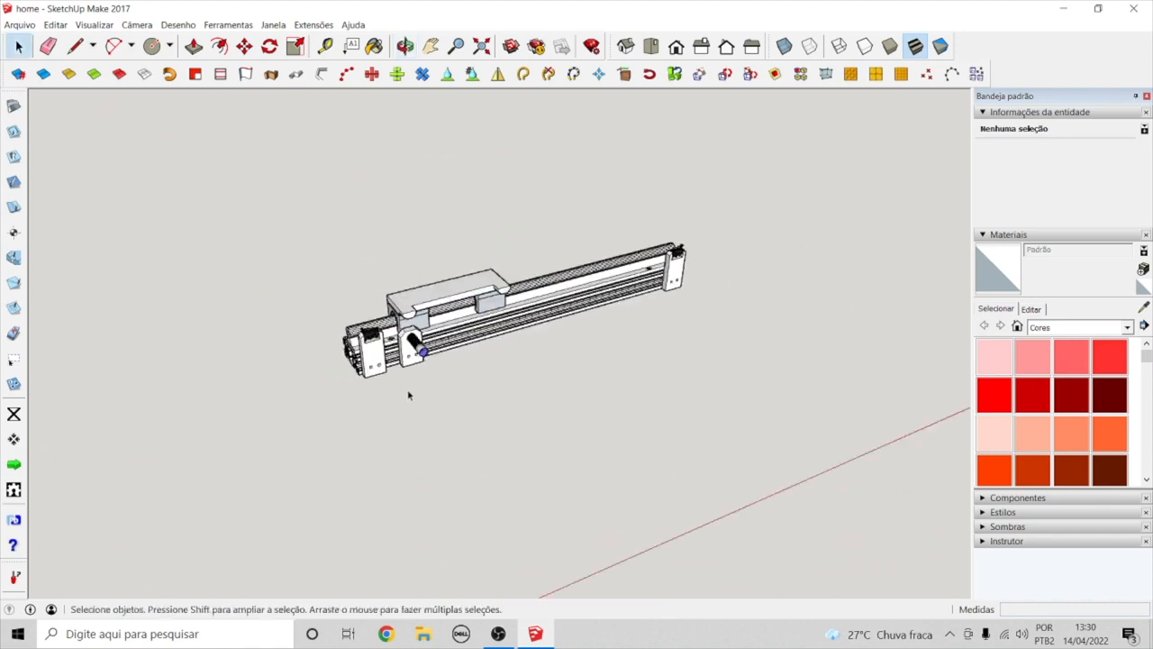
{"action": "left_click", "coordinate": [374, 359]}
{"action": "left_click", "coordinate": [407, 352]}
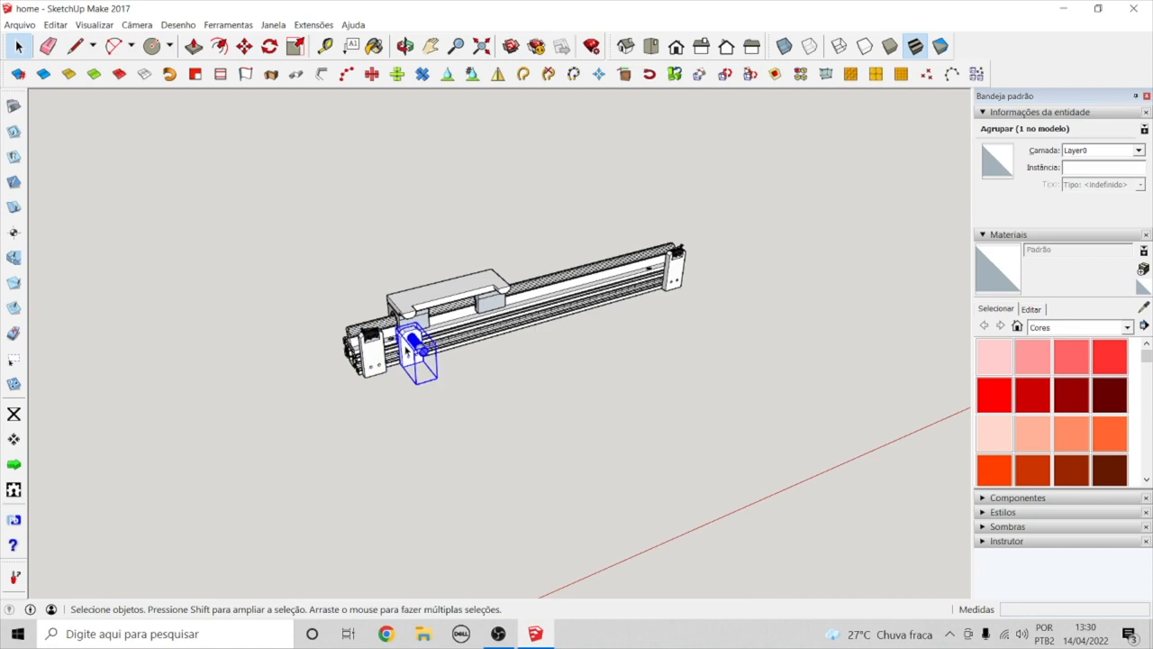
{"action": "scroll", "coordinate": [407, 353], "scroll_direction": "up", "scroll_amount": 5}
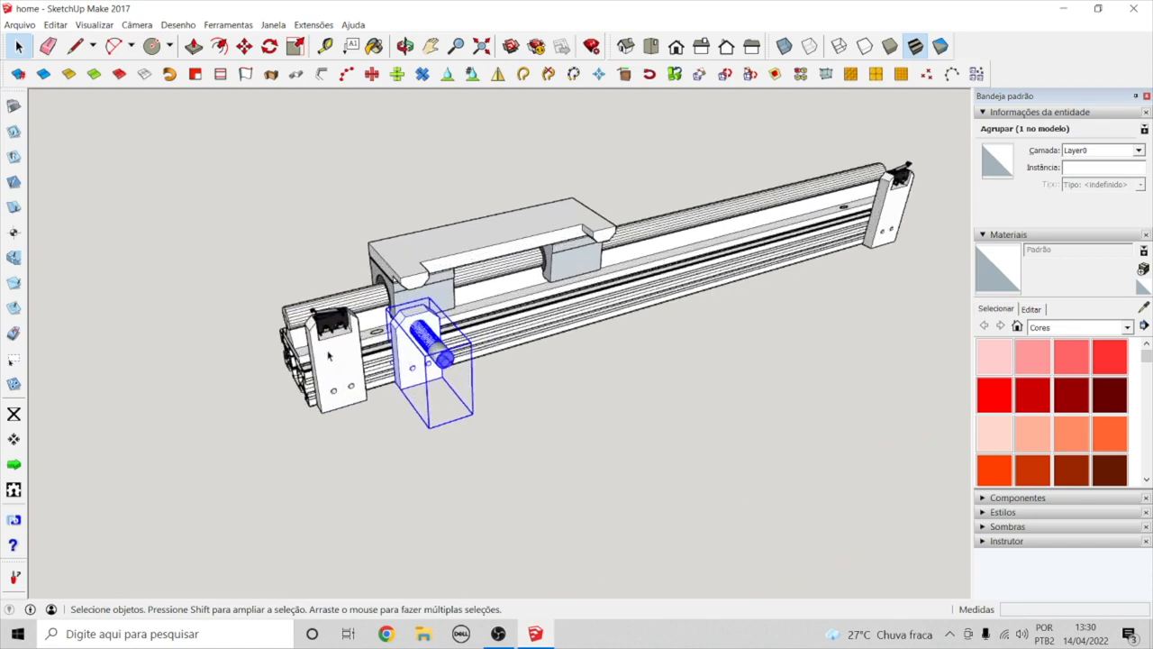
{"action": "left_click", "coordinate": [330, 357]}
{"action": "left_click", "coordinate": [907, 216]}
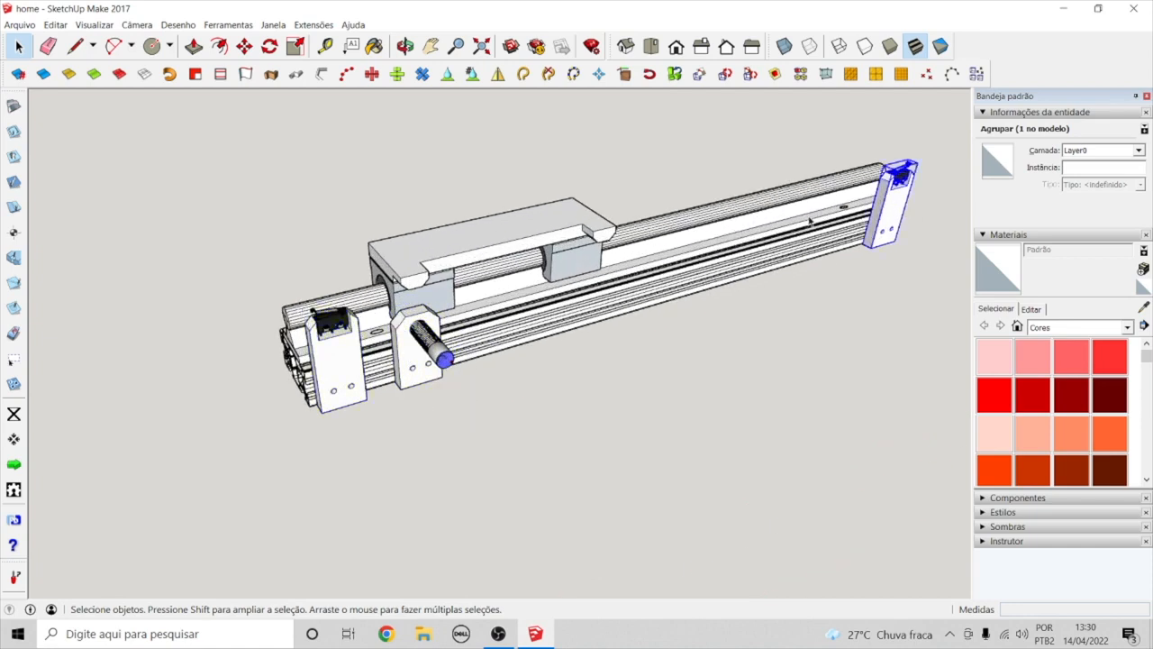
{"action": "left_click", "coordinate": [321, 359]}
{"action": "left_click", "coordinate": [521, 432]}
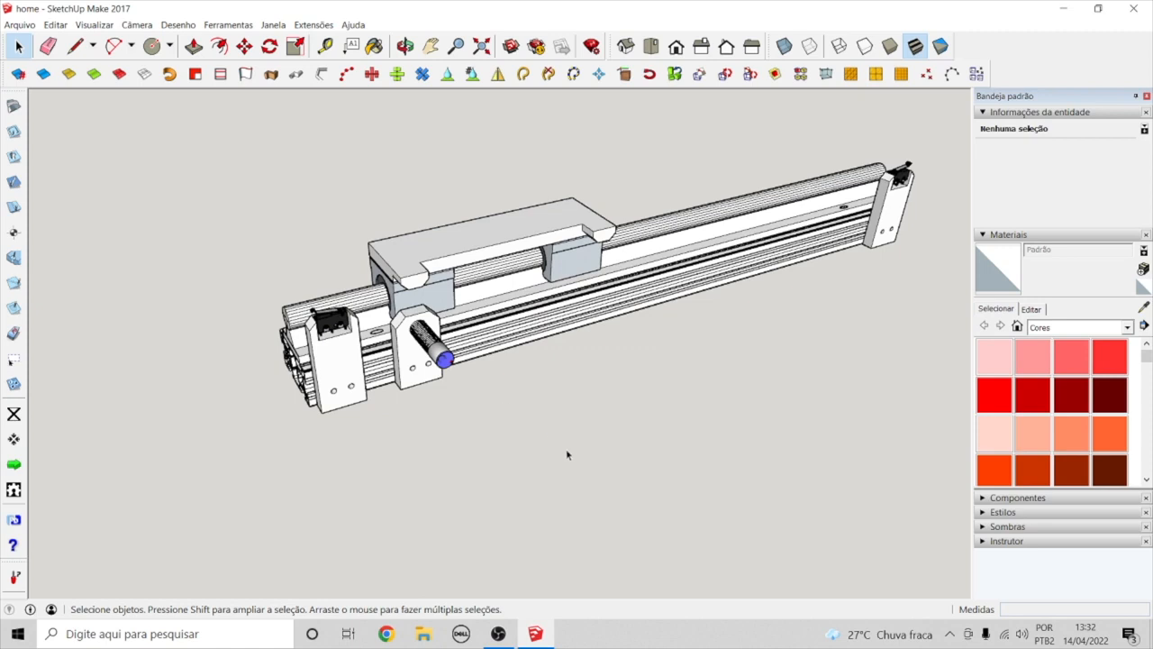
Step: Examine the whole rail assembly from the side and from the far limit switch's end
{"action": "left_click", "coordinate": [405, 46]}
{"action": "left_click_drag", "start_coordinate": [479, 304], "coordinate": [361, 149]}
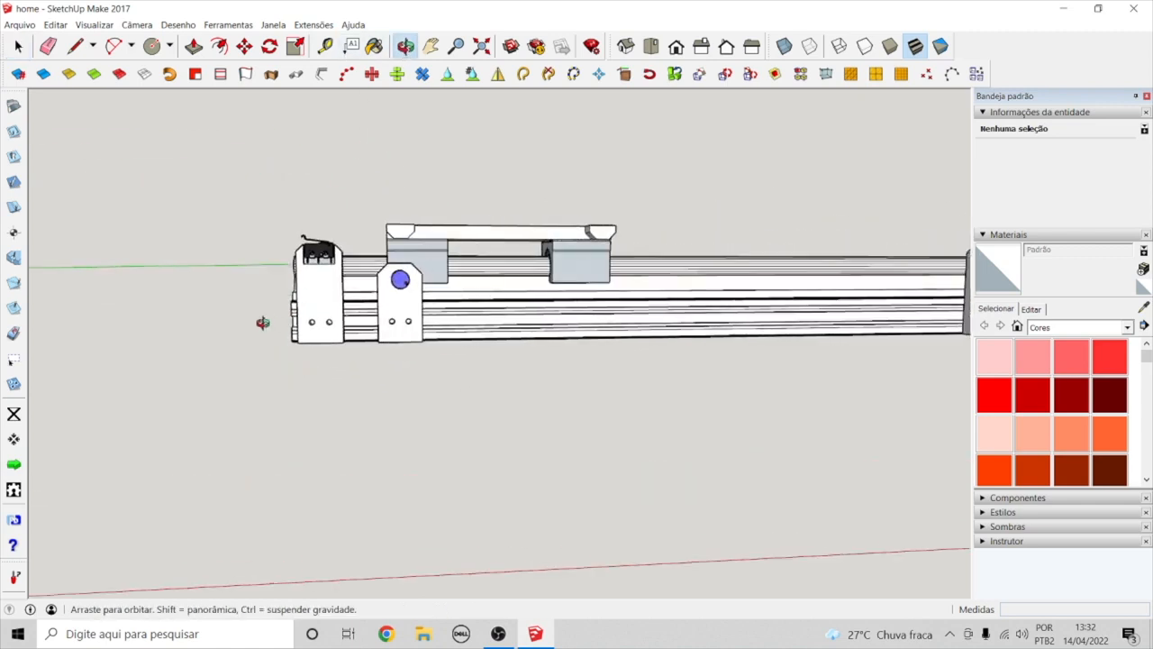
{"action": "scroll", "coordinate": [261, 323], "scroll_direction": "down", "scroll_amount": 2}
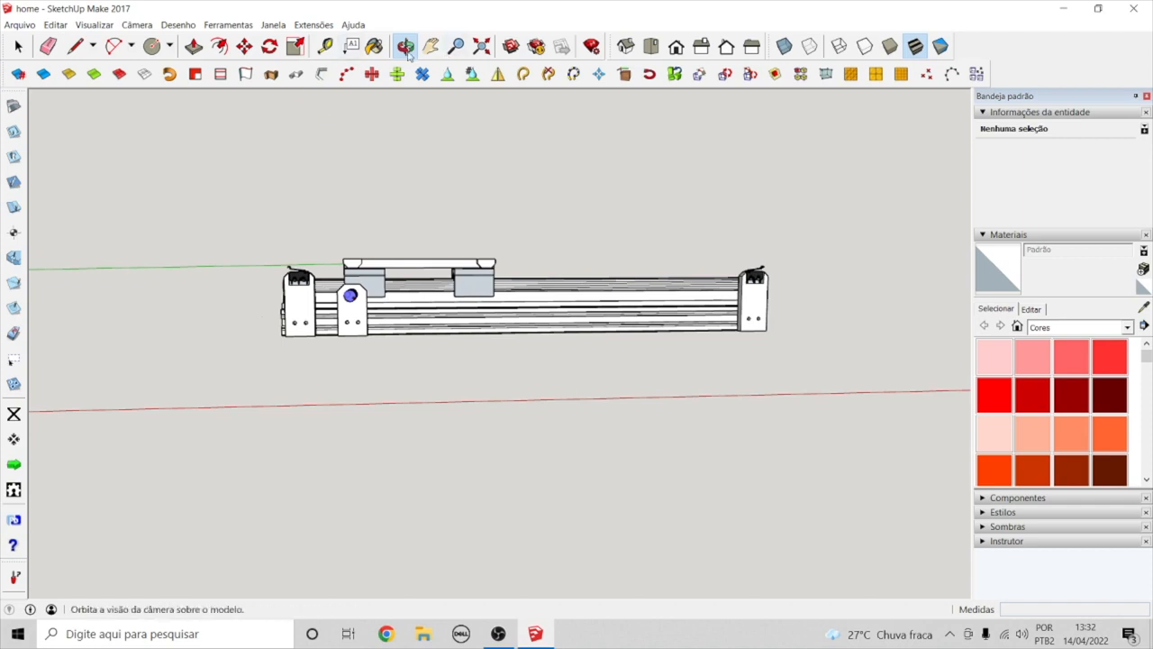
{"action": "left_click_drag", "start_coordinate": [473, 284], "coordinate": [305, 441]}
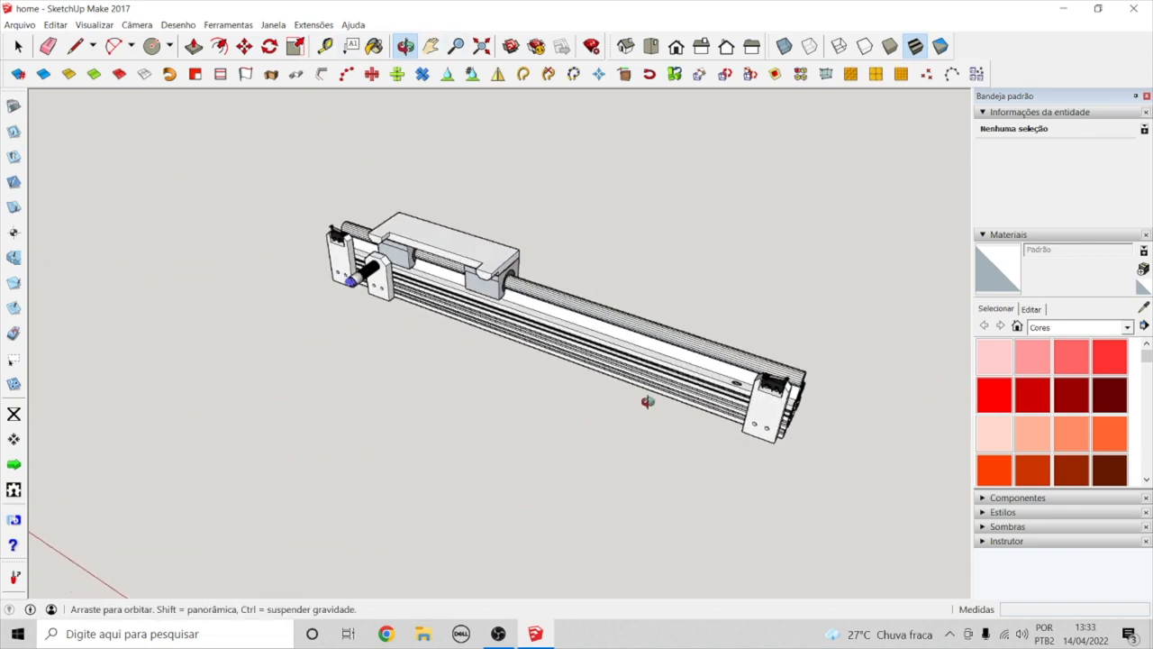
{"action": "left_click_drag", "start_coordinate": [620, 423], "coordinate": [661, 393]}
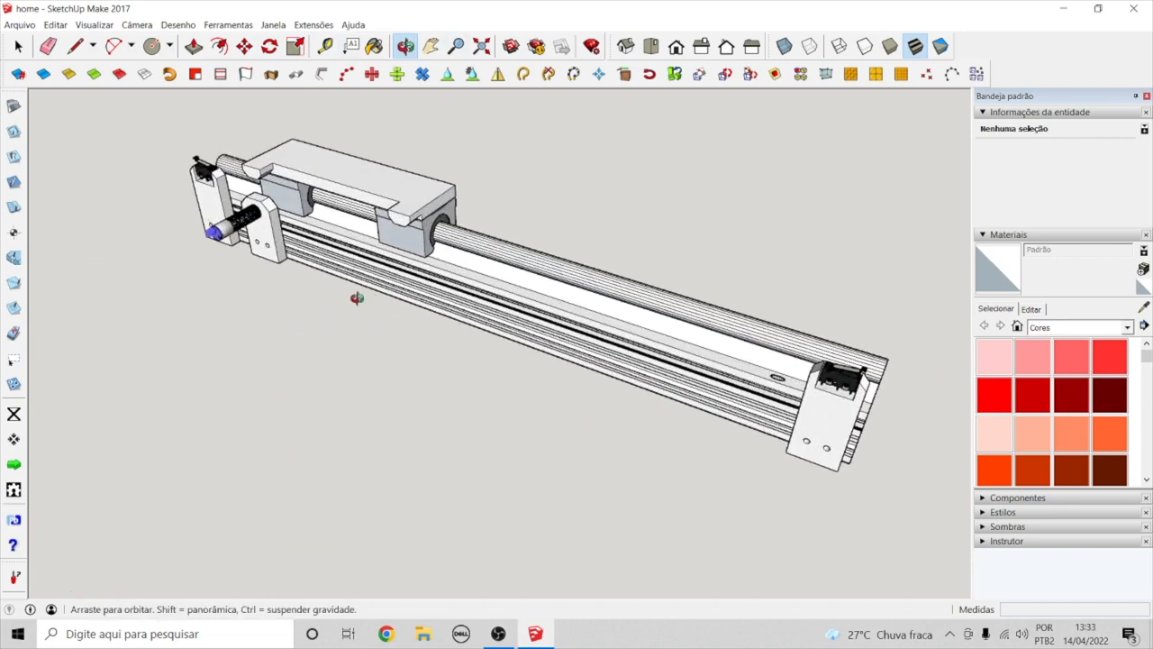
{"action": "scroll", "coordinate": [350, 328], "scroll_direction": "down", "scroll_amount": 2}
{"action": "scroll", "coordinate": [381, 286], "scroll_direction": "up", "scroll_amount": 3}
{"action": "left_click_drag", "start_coordinate": [381, 286], "coordinate": [348, 222]}
{"action": "scroll", "coordinate": [347, 221], "scroll_direction": "down", "scroll_amount": 2}
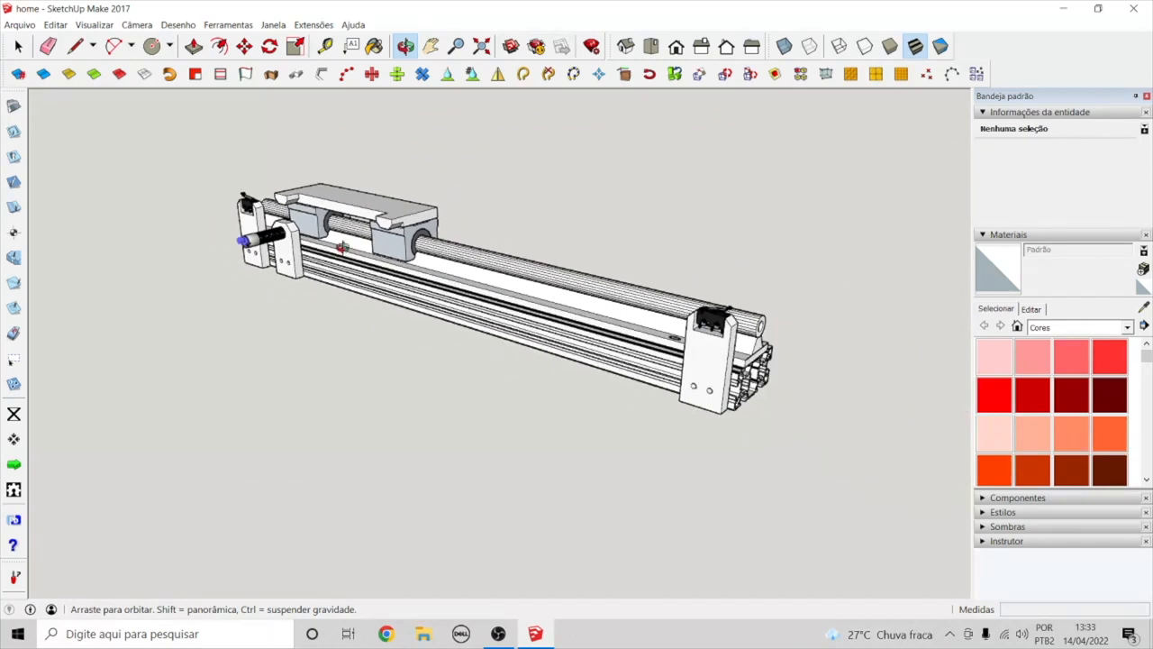
Step: Point out the limit switch at each rail end and the sensor bracket between them by selecting them individually
{"action": "left_click", "coordinate": [18, 46]}
{"action": "left_click", "coordinate": [242, 216]}
{"action": "left_click", "coordinate": [706, 379]}
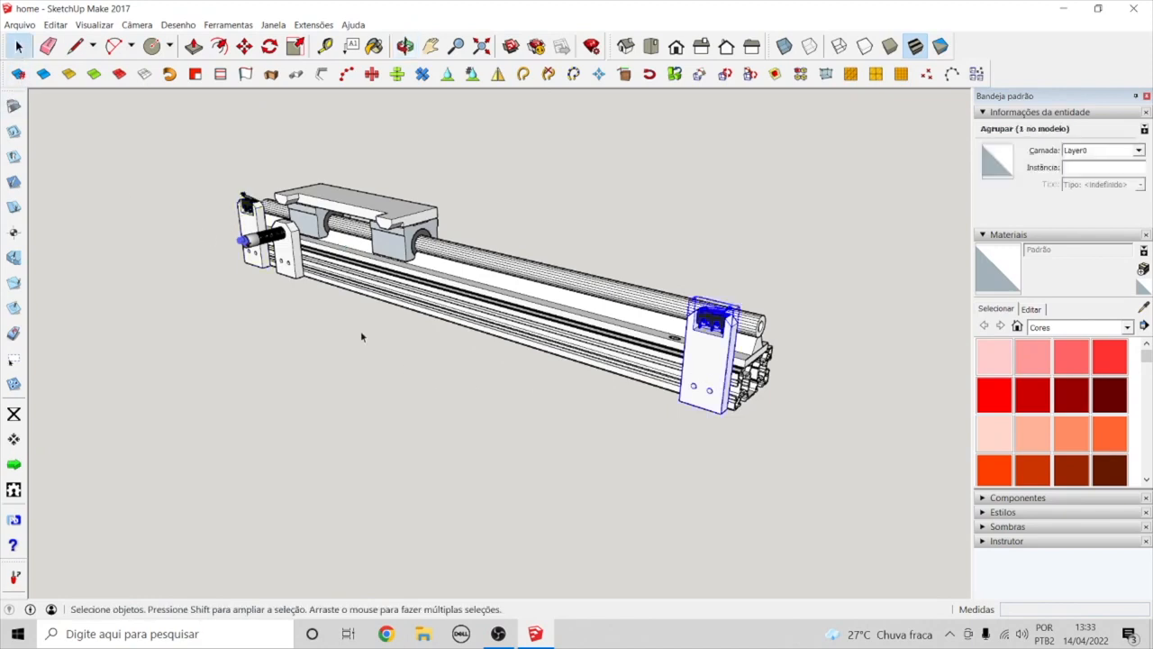
{"action": "left_click", "coordinate": [297, 263]}
{"action": "left_click", "coordinate": [280, 436]}
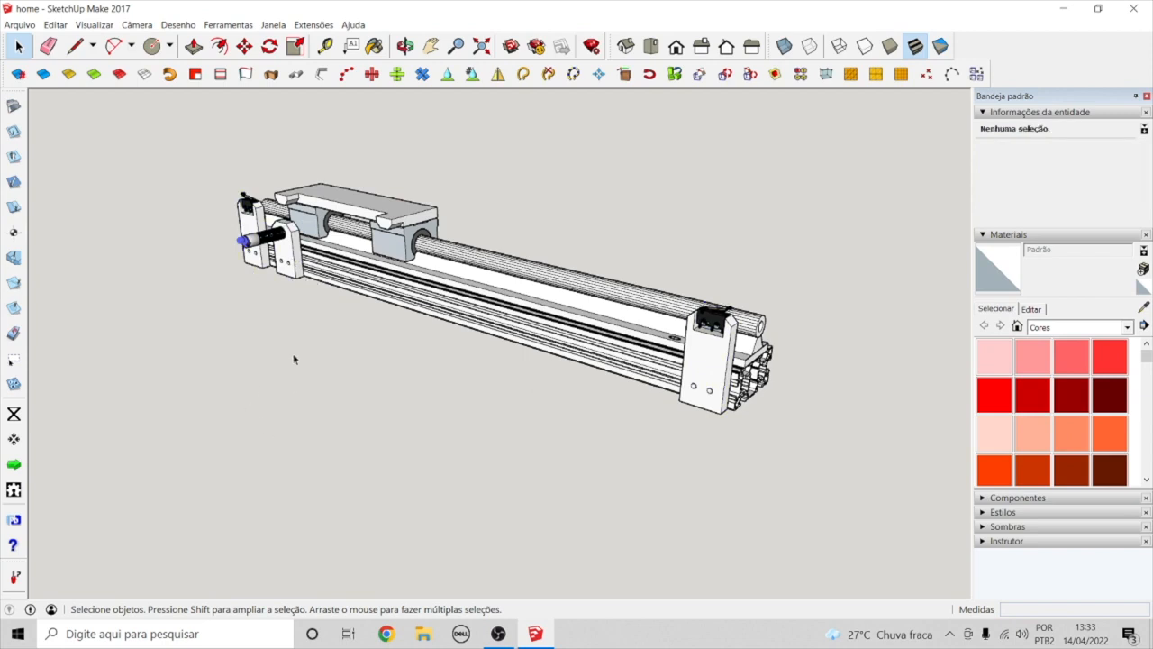
{"action": "left_click", "coordinate": [264, 222]}
{"action": "left_click", "coordinate": [711, 372]}
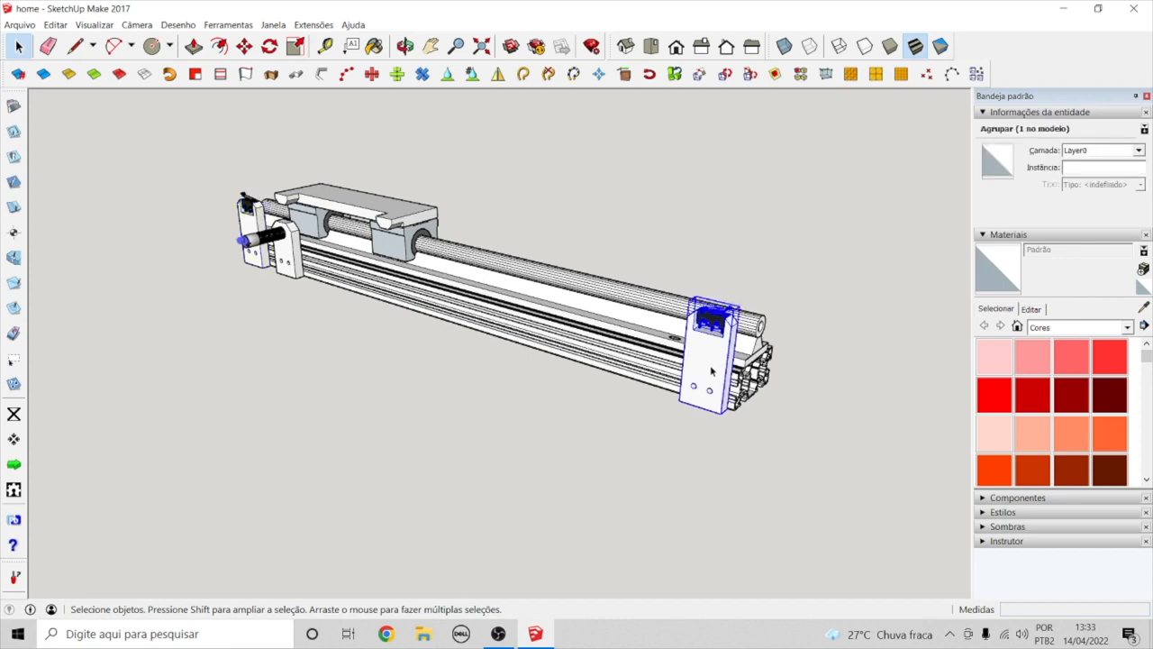
{"action": "left_click", "coordinate": [260, 213]}
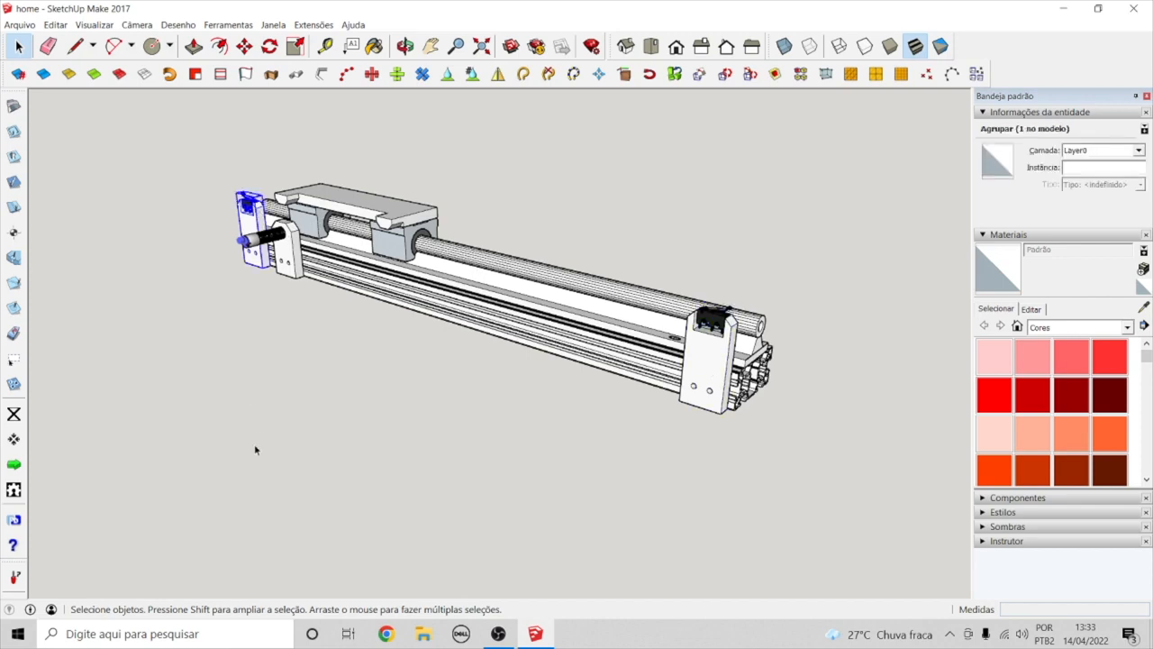